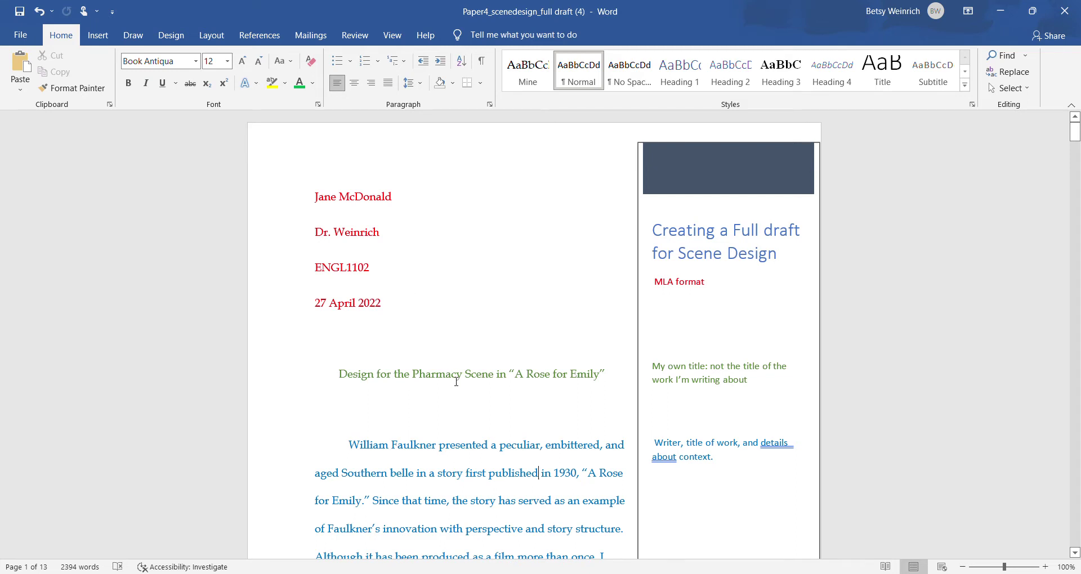
Read through the MLA heading, title, introduction and narrative-arc Summary together with their margin notes
{"action": "scroll", "coordinate": [456, 382], "scroll_direction": "down", "scroll_amount": 3}
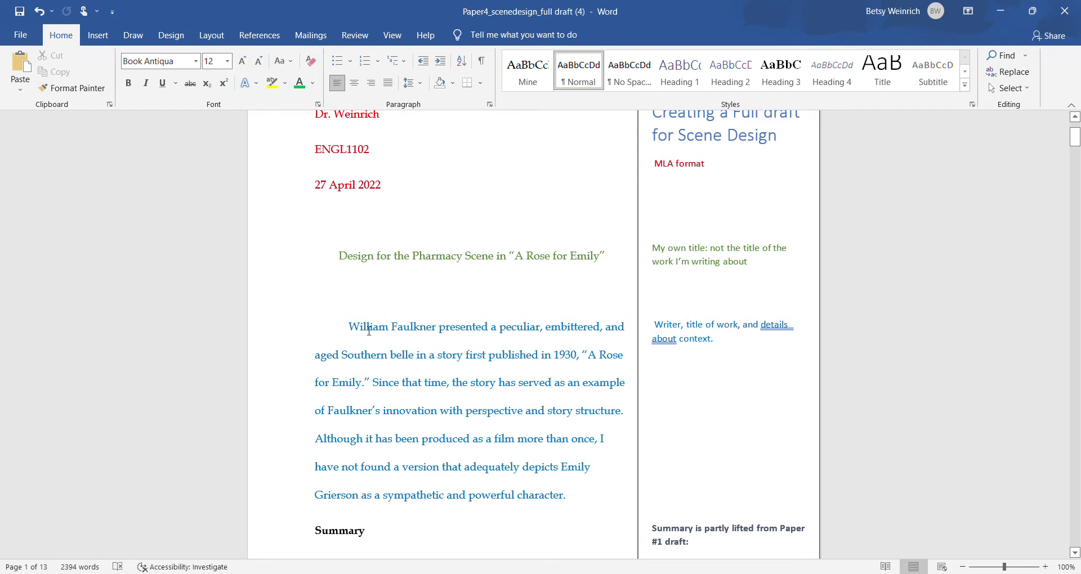
{"action": "scroll", "coordinate": [369, 331], "scroll_direction": "down", "scroll_amount": 3}
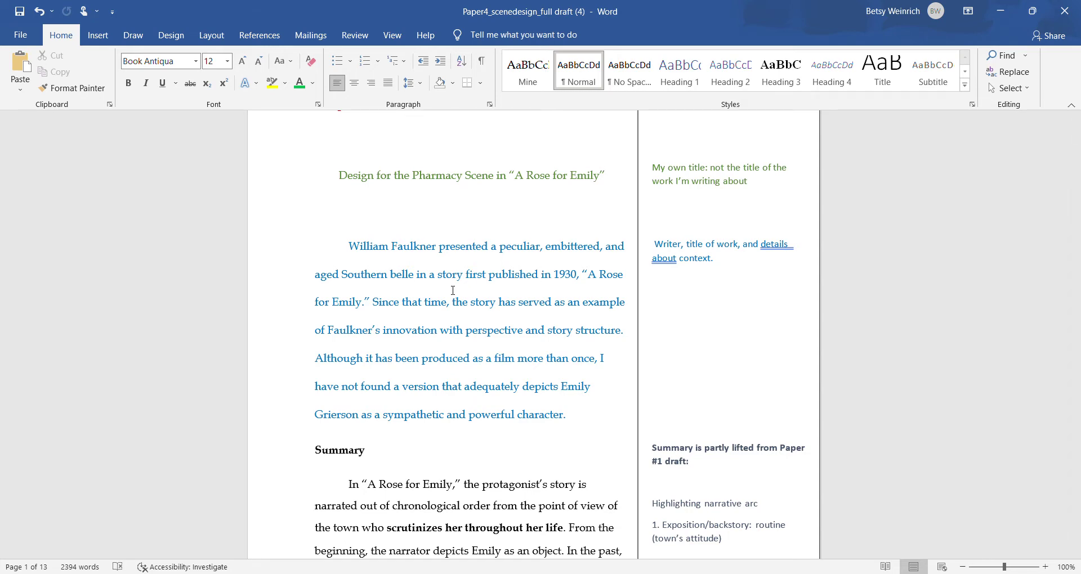
{"action": "scroll", "coordinate": [453, 290], "scroll_direction": "down", "scroll_amount": 3}
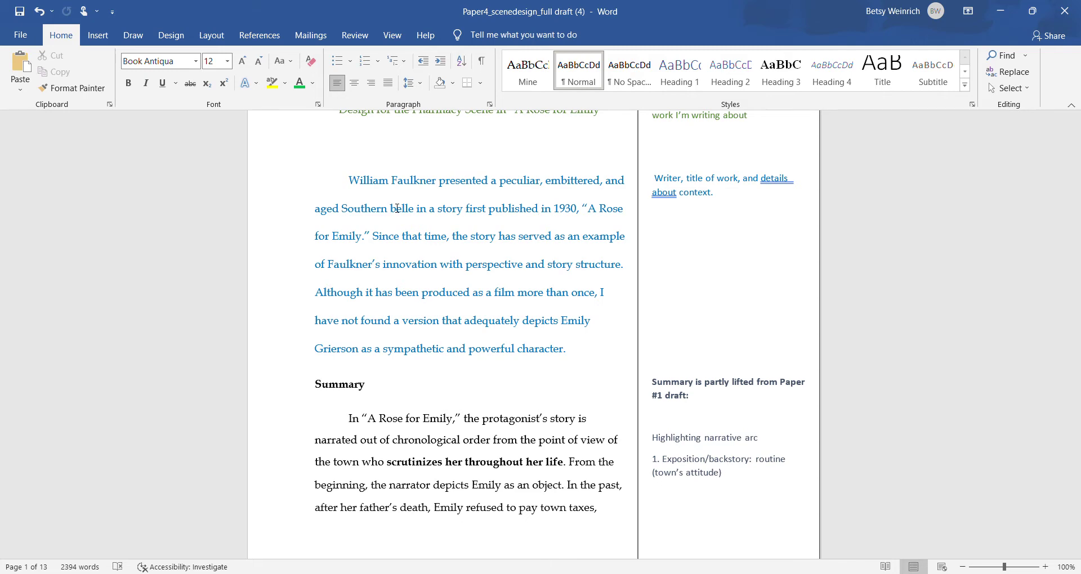
{"action": "scroll", "coordinate": [397, 208], "scroll_direction": "down", "scroll_amount": 2}
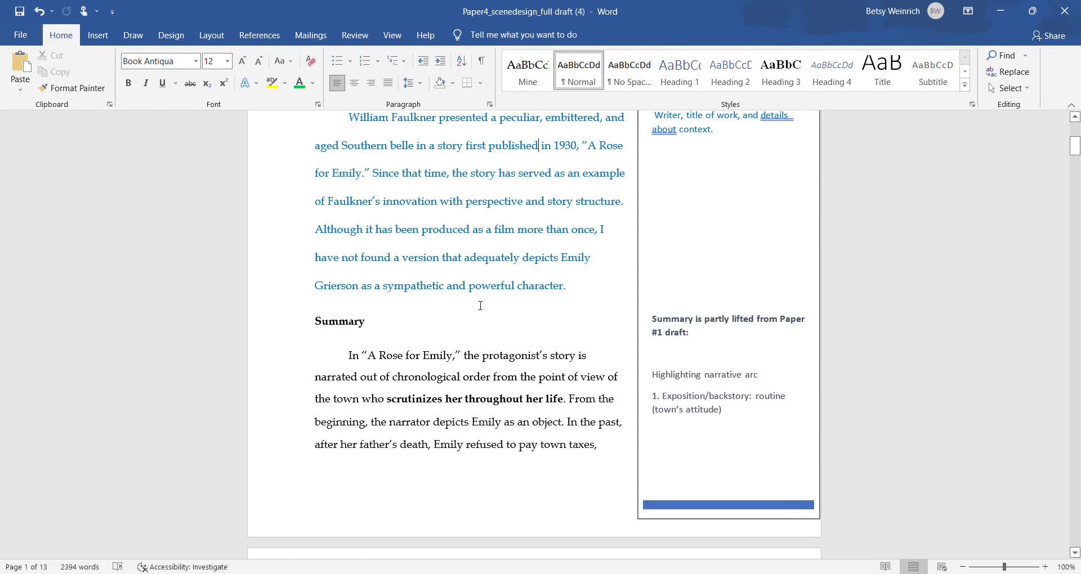
{"action": "scroll", "coordinate": [480, 305], "scroll_direction": "down", "scroll_amount": 3}
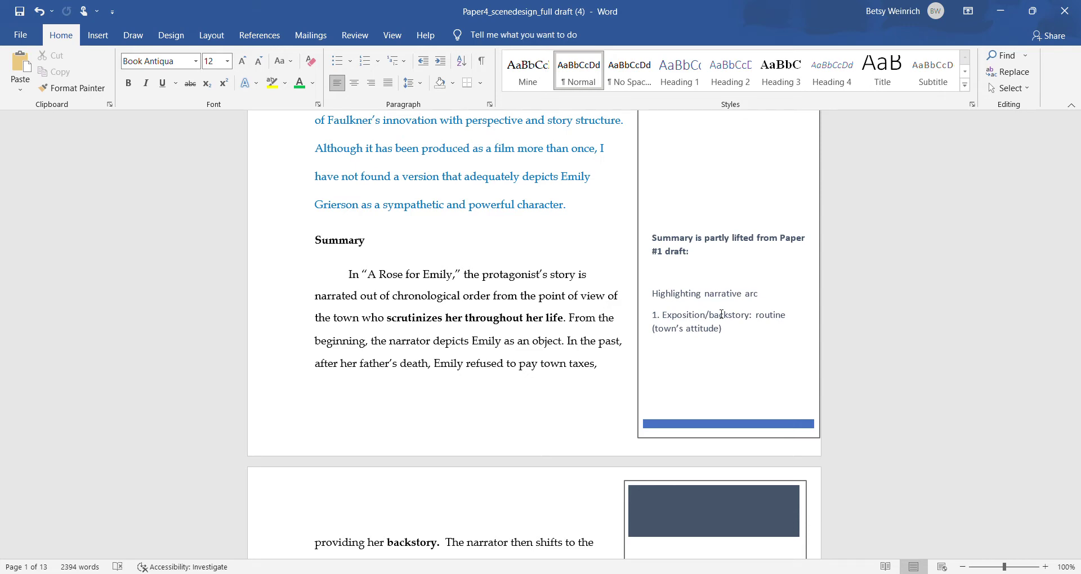
{"action": "scroll", "coordinate": [593, 325], "scroll_direction": "down", "scroll_amount": 2}
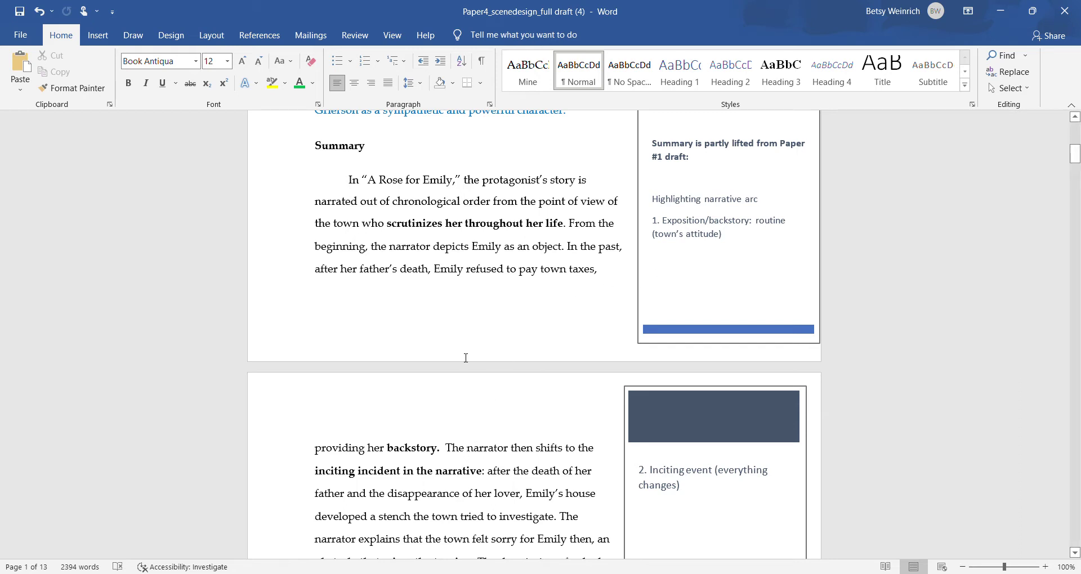
{"action": "scroll", "coordinate": [432, 464], "scroll_direction": "down", "scroll_amount": 3}
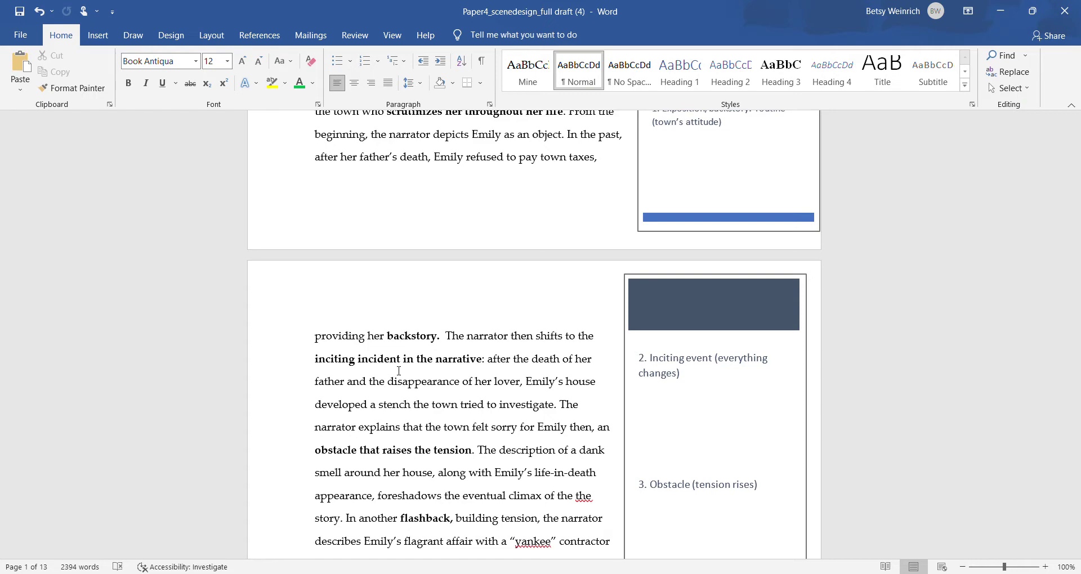
{"action": "scroll", "coordinate": [398, 371], "scroll_direction": "down", "scroll_amount": 2}
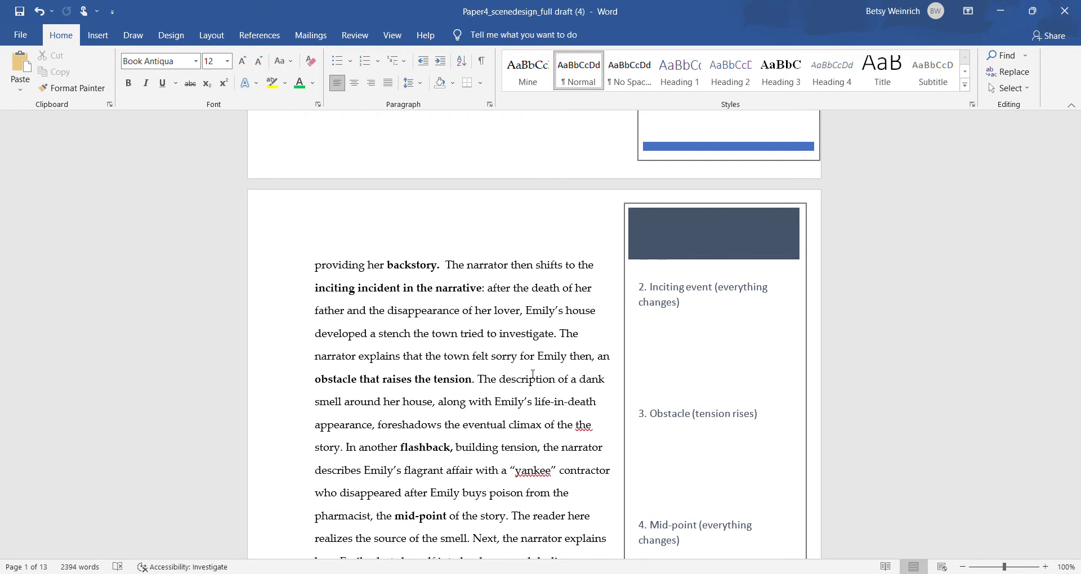
{"action": "scroll", "coordinate": [533, 375], "scroll_direction": "down", "scroll_amount": 1}
{"action": "scroll", "coordinate": [532, 374], "scroll_direction": "down", "scroll_amount": 1}
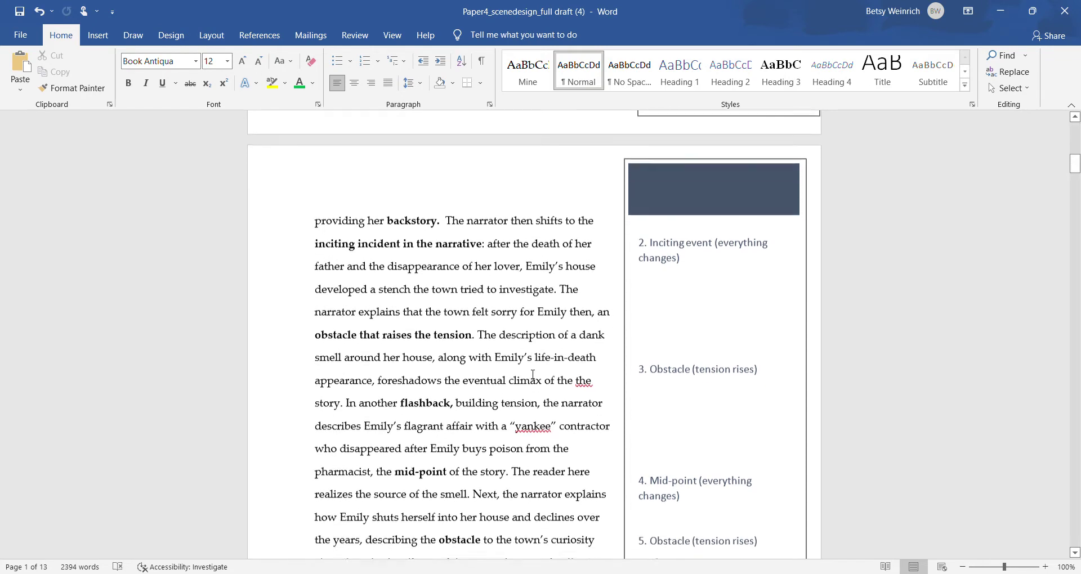
{"action": "scroll", "coordinate": [533, 375], "scroll_direction": "down", "scroll_amount": 3}
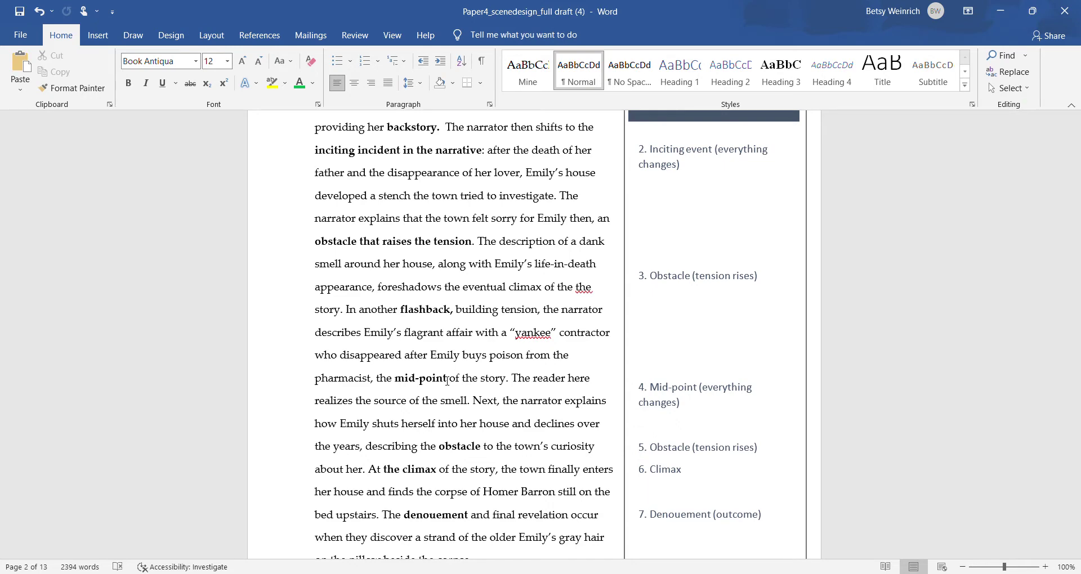
{"action": "scroll", "coordinate": [447, 381], "scroll_direction": "down", "scroll_amount": 5}
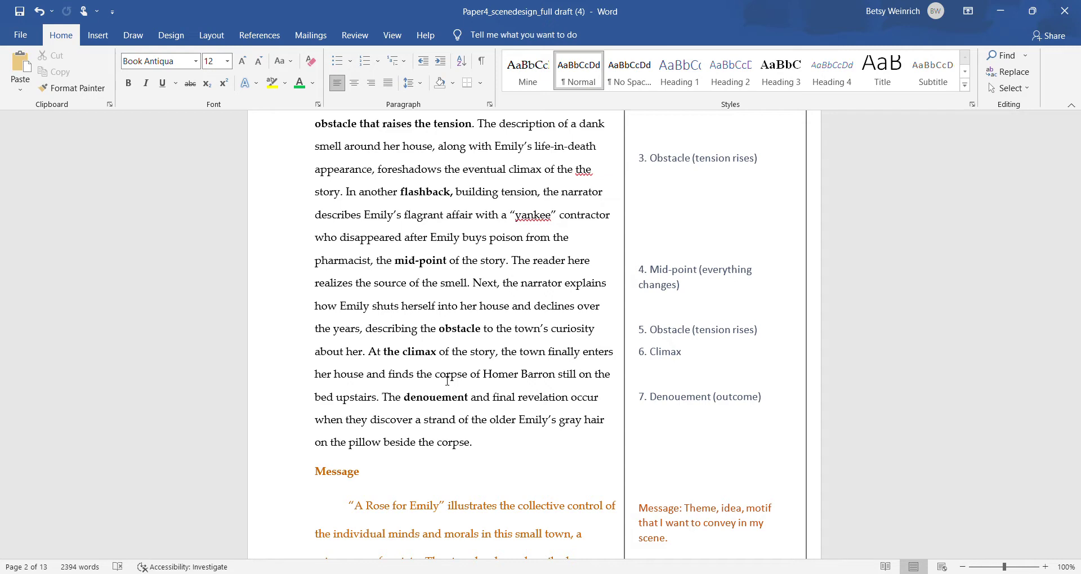
{"action": "scroll", "coordinate": [460, 452], "scroll_direction": "up", "scroll_amount": 15}
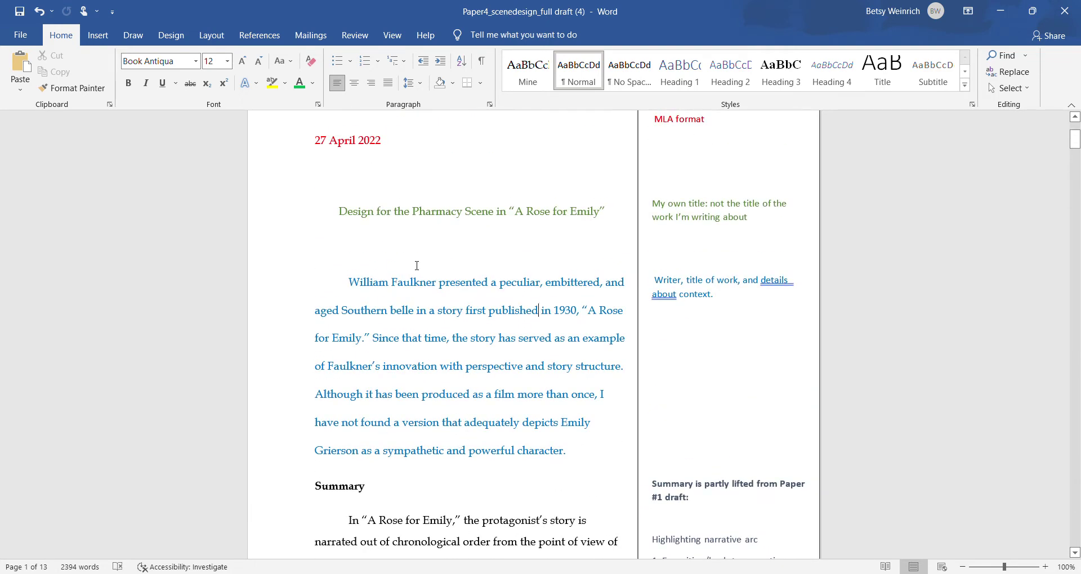
{"action": "scroll", "coordinate": [403, 361], "scroll_direction": "down", "scroll_amount": 3}
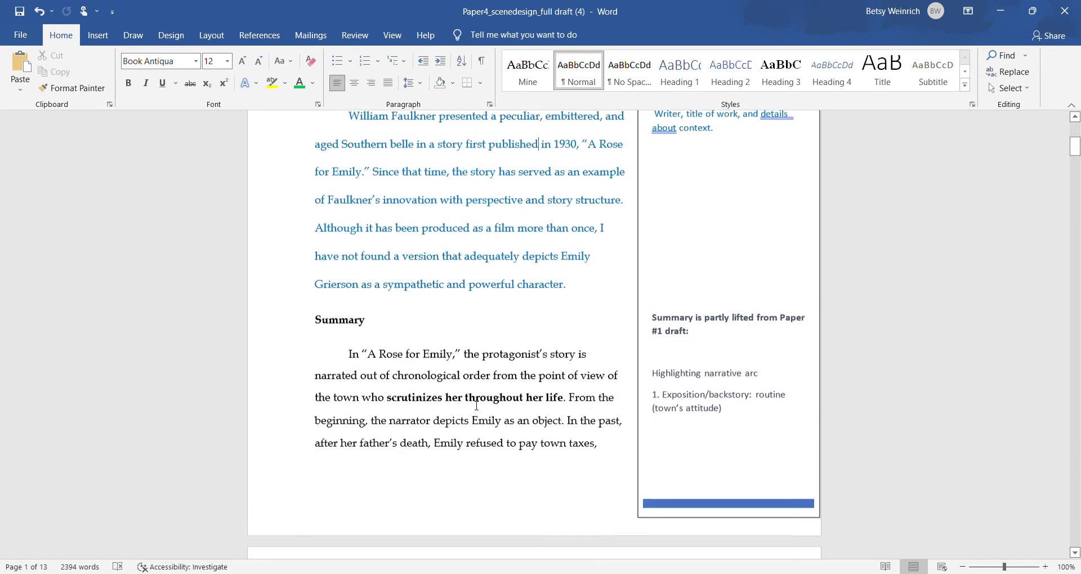
{"action": "scroll", "coordinate": [394, 371], "scroll_direction": "down", "scroll_amount": 13}
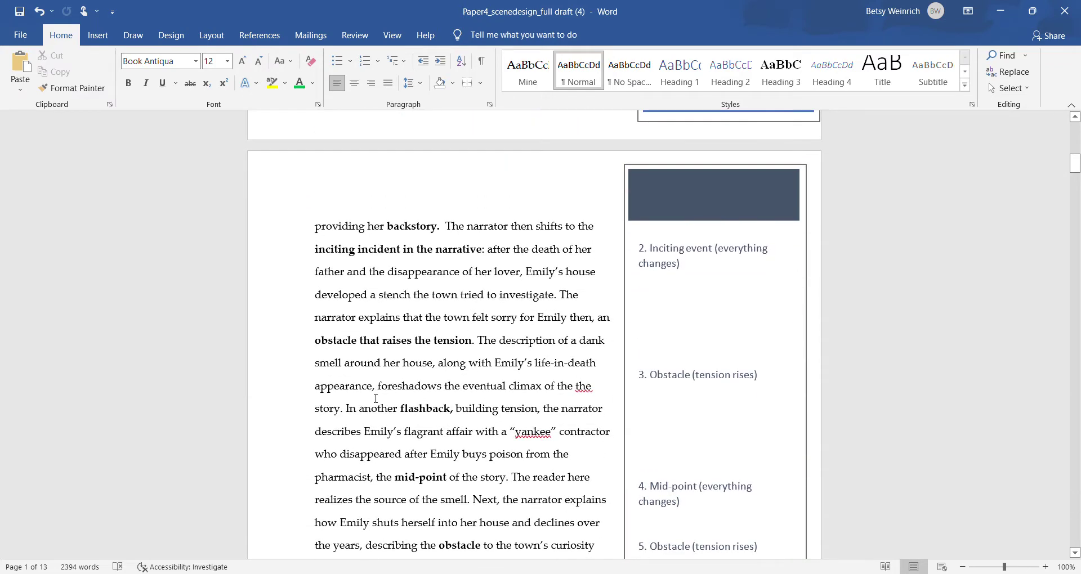
{"action": "scroll", "coordinate": [376, 399], "scroll_direction": "down", "scroll_amount": 1}
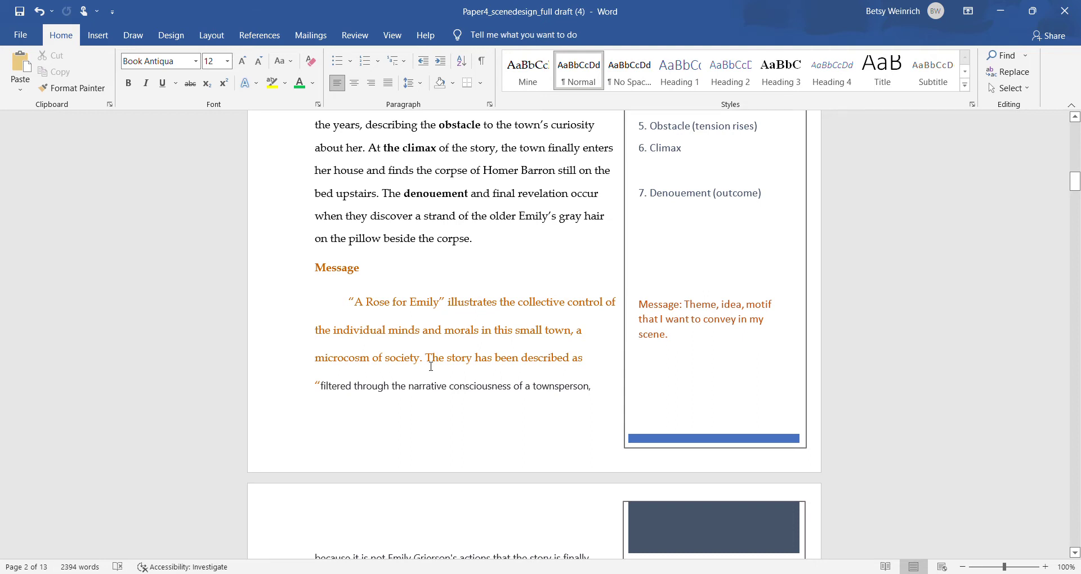
Complete the parenthetical citation after the Message section's quotation with the source author's surname and end the quotation with a double quotation mark
{"action": "scroll", "coordinate": [432, 367], "scroll_direction": "down", "scroll_amount": 3}
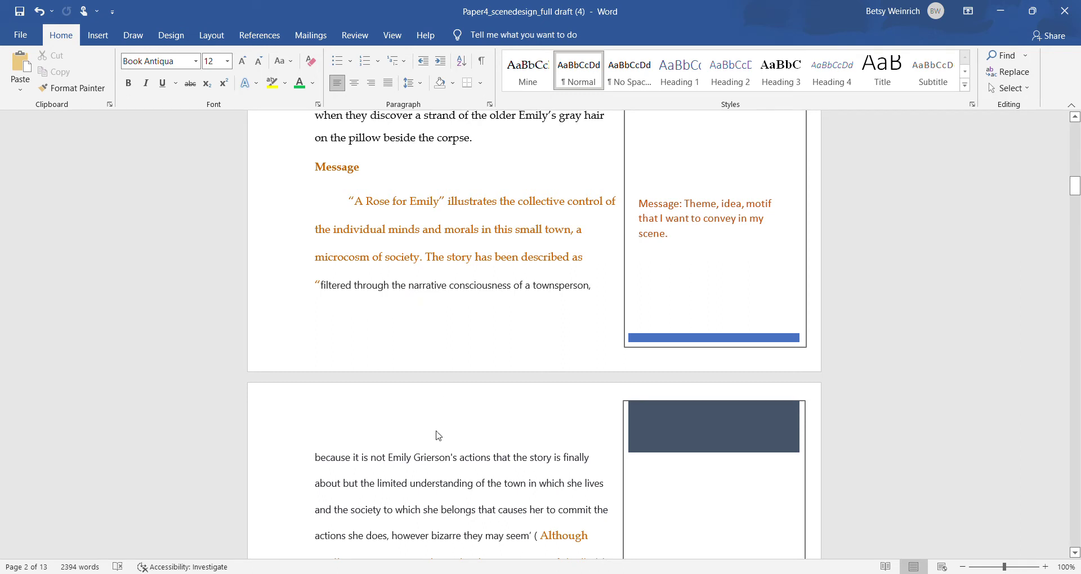
{"action": "scroll", "coordinate": [446, 471], "scroll_direction": "down", "scroll_amount": 3}
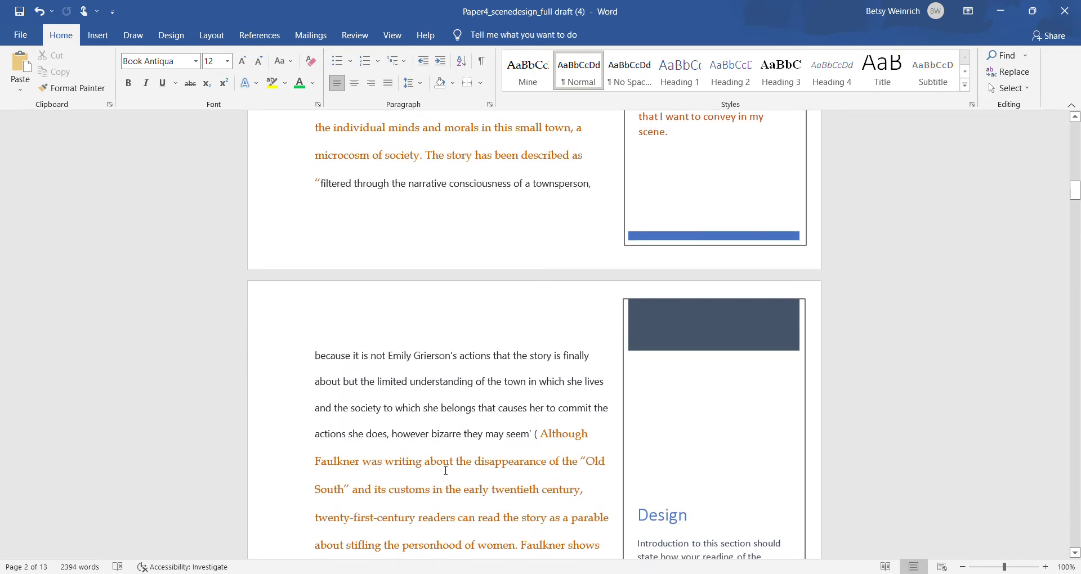
{"action": "scroll", "coordinate": [445, 470], "scroll_direction": "down", "scroll_amount": 1}
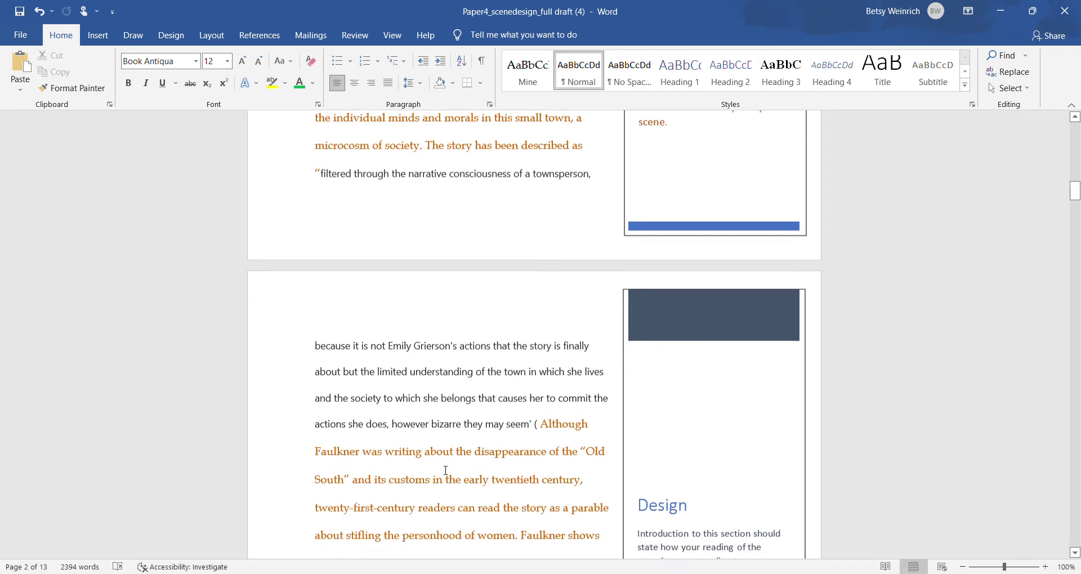
{"action": "scroll", "coordinate": [445, 470], "scroll_direction": "down", "scroll_amount": 1}
{"action": "scroll", "coordinate": [445, 471], "scroll_direction": "down", "scroll_amount": 2}
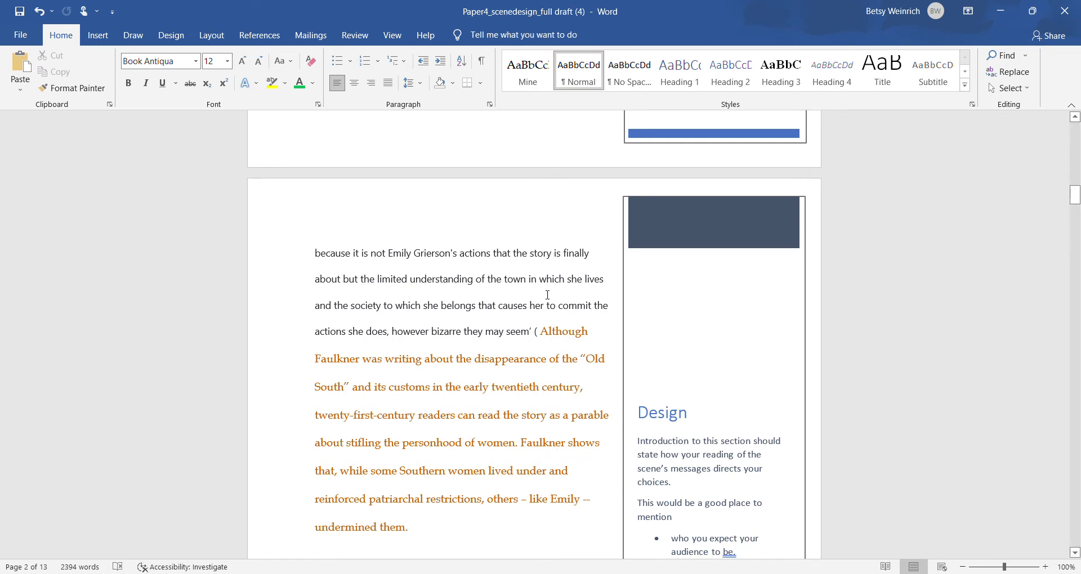
{"action": "left_click", "coordinate": [543, 335]}
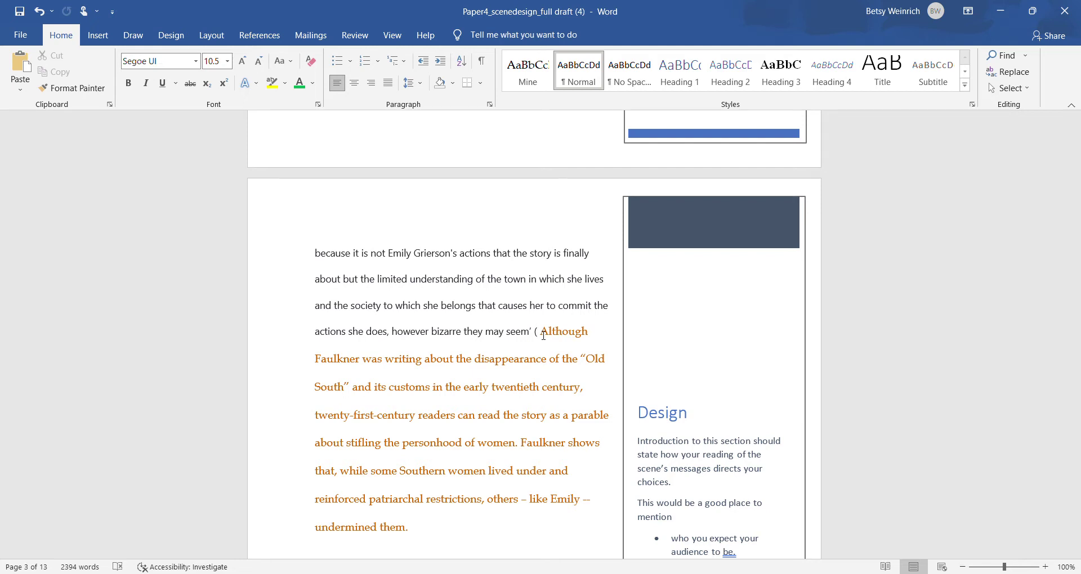
{"action": "type", "text": "Arandi"}
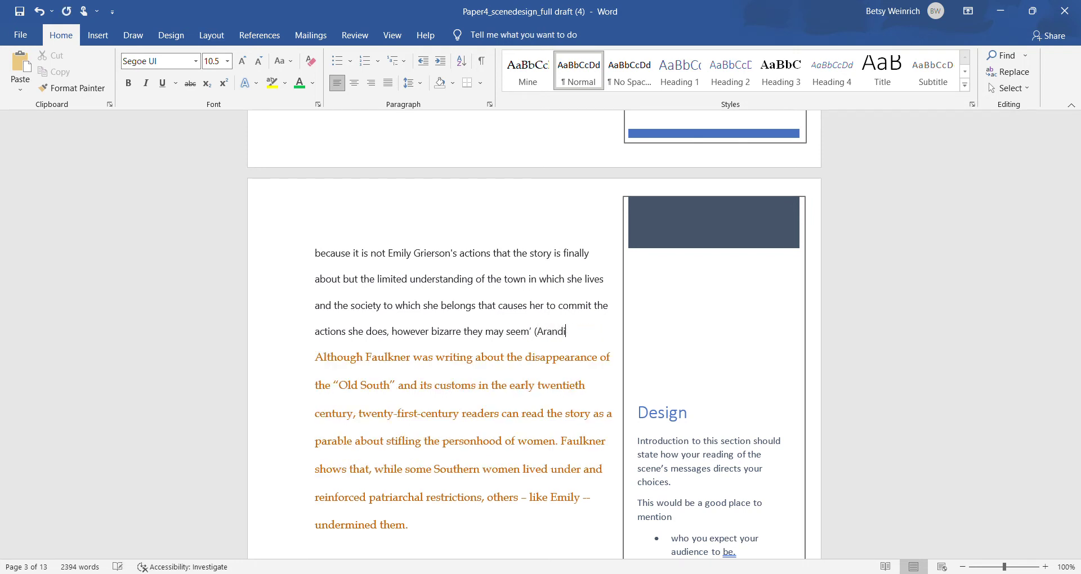
{"action": "type", "text": "llas)."}
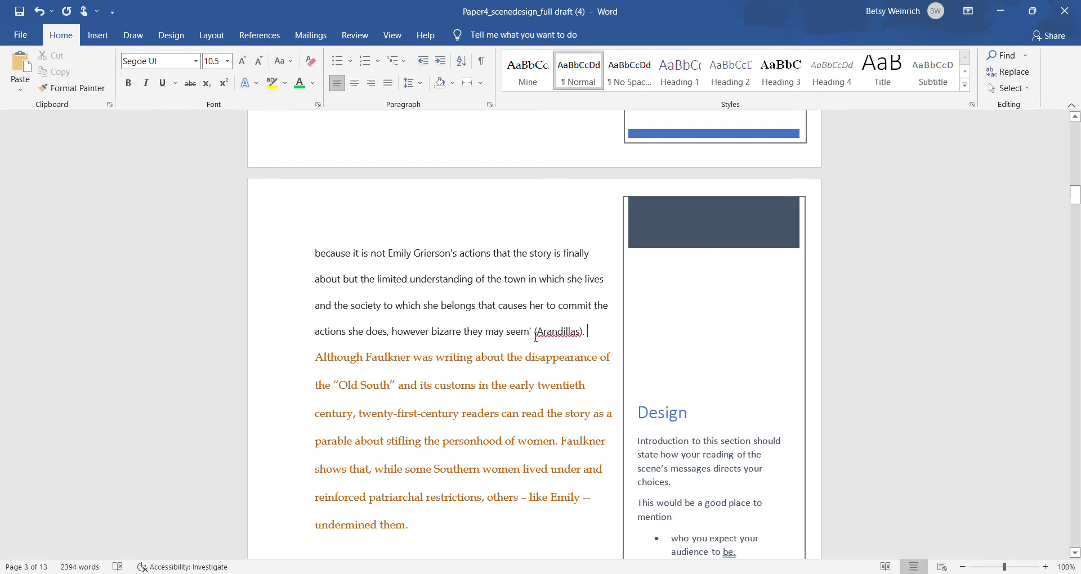
{"action": "key", "text": "BackSpace"}
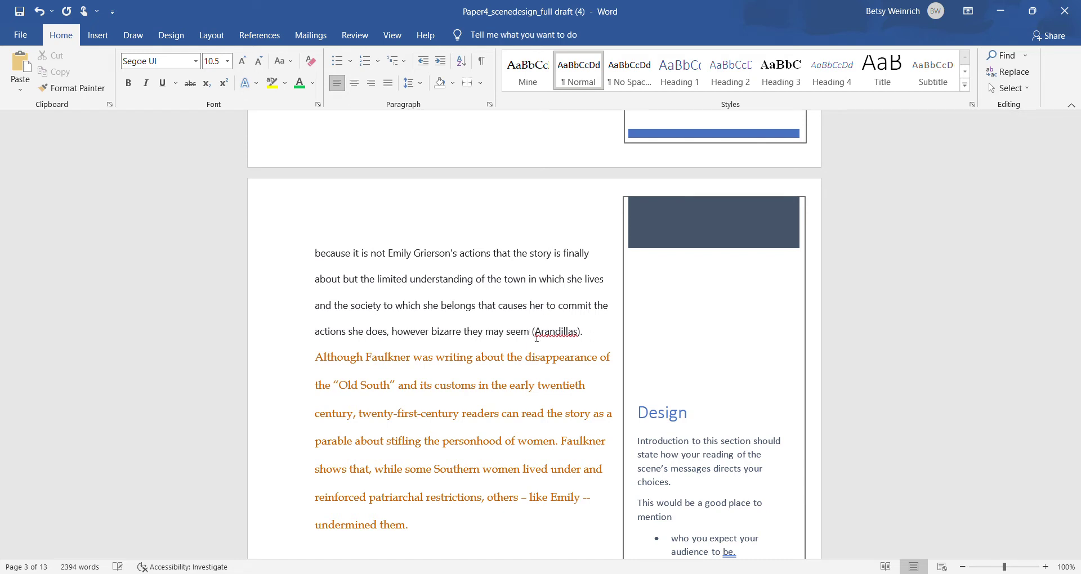
{"action": "type", "text": "\""}
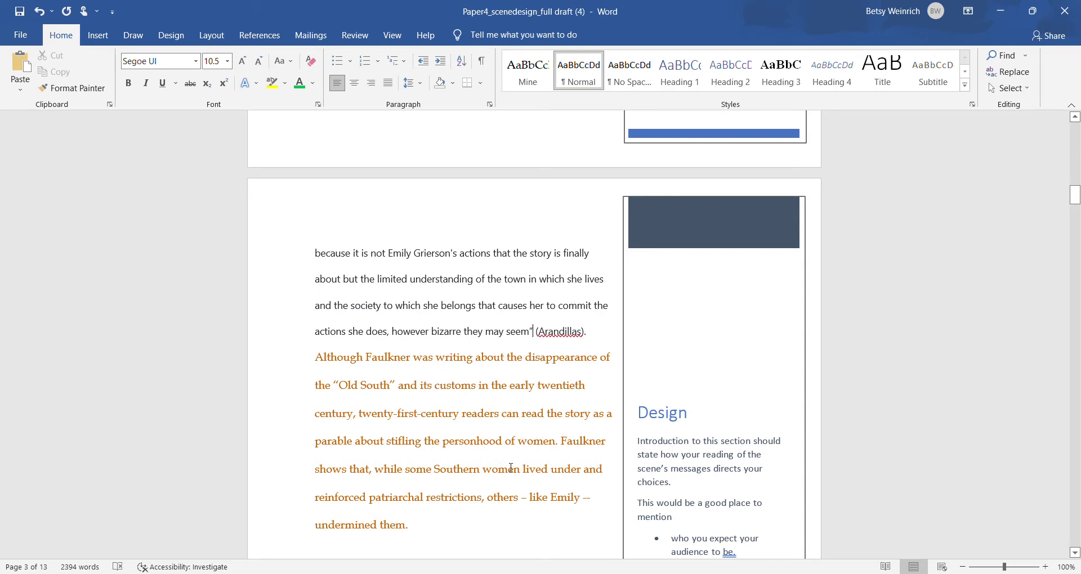
Examine the rest of the Message section and the Director's Notes paragraph against the Design margin notes
{"action": "scroll", "coordinate": [511, 468], "scroll_direction": "down", "scroll_amount": 2}
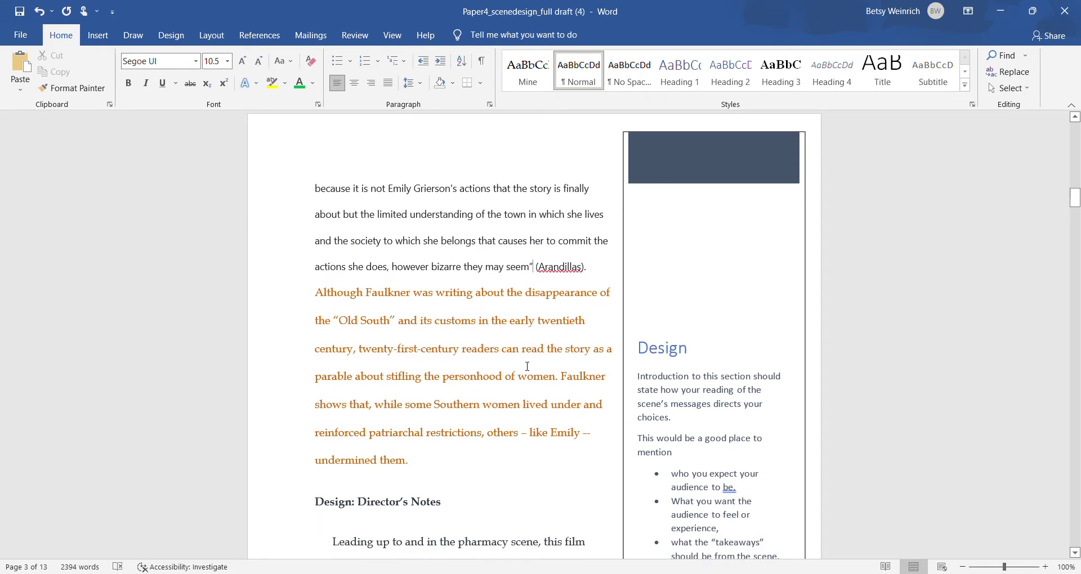
{"action": "scroll", "coordinate": [527, 366], "scroll_direction": "down", "scroll_amount": 2}
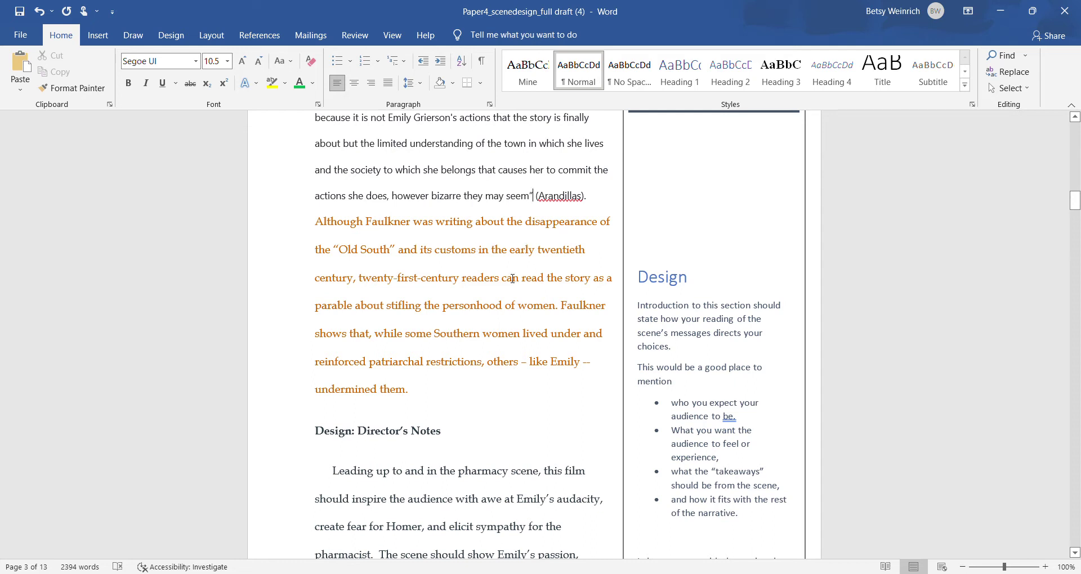
{"action": "scroll", "coordinate": [659, 259], "scroll_direction": "down", "scroll_amount": 3}
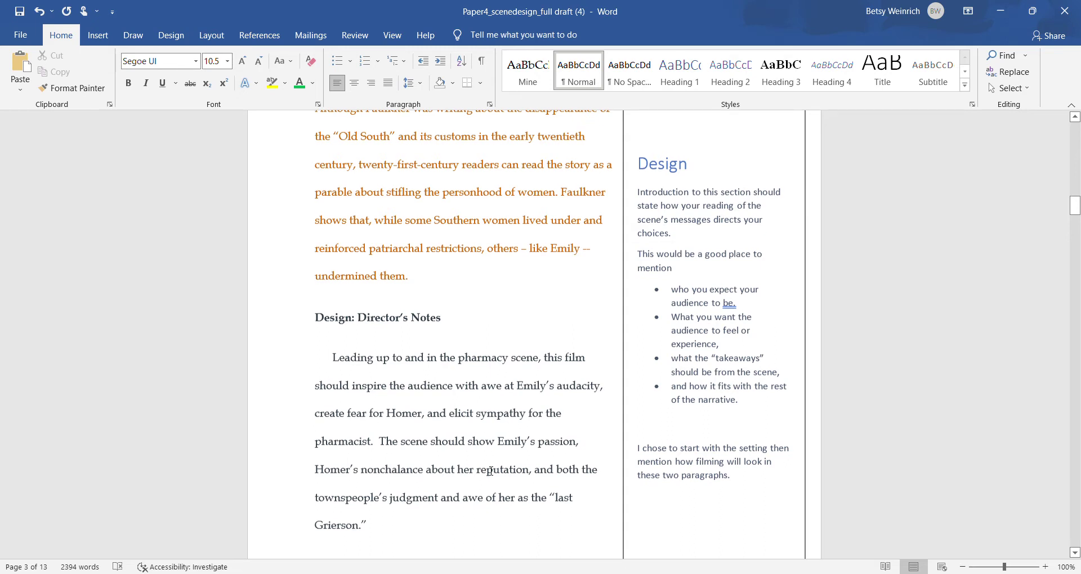
{"action": "scroll", "coordinate": [490, 471], "scroll_direction": "down", "scroll_amount": 1}
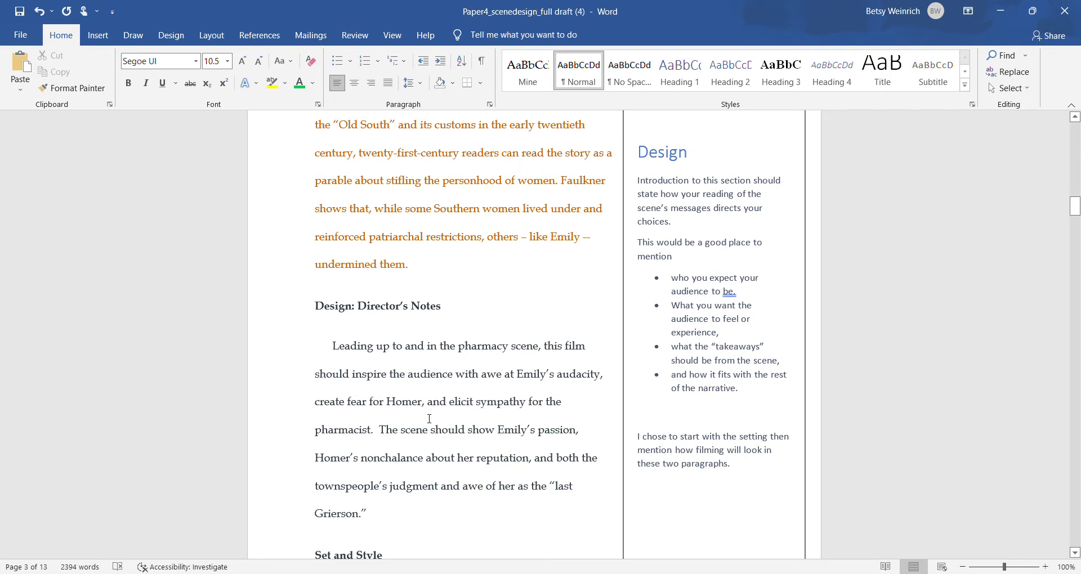
{"action": "scroll", "coordinate": [429, 419], "scroll_direction": "down", "scroll_amount": 1}
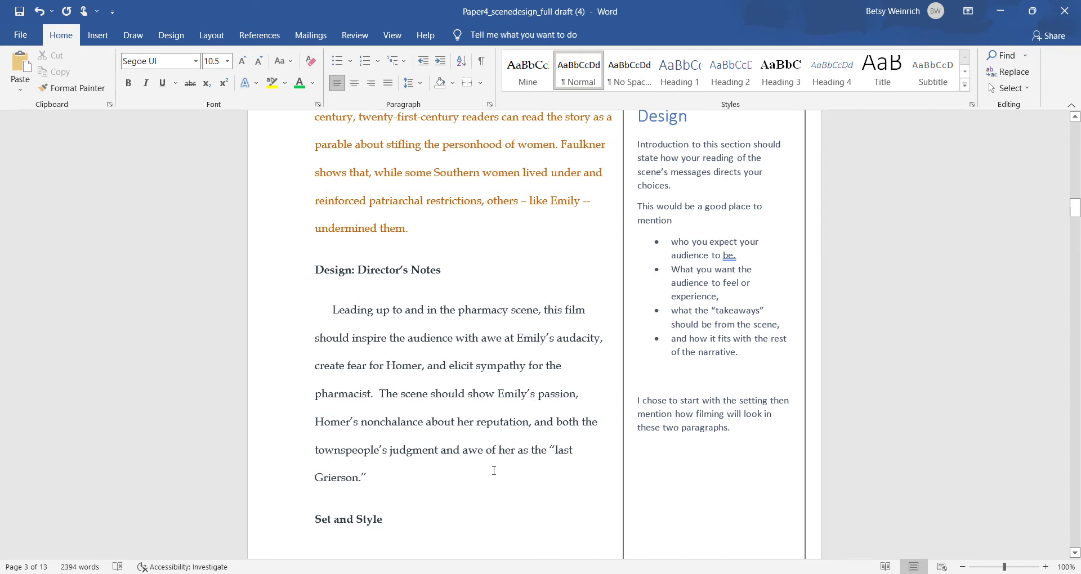
{"action": "scroll", "coordinate": [493, 470], "scroll_direction": "down", "scroll_amount": 1}
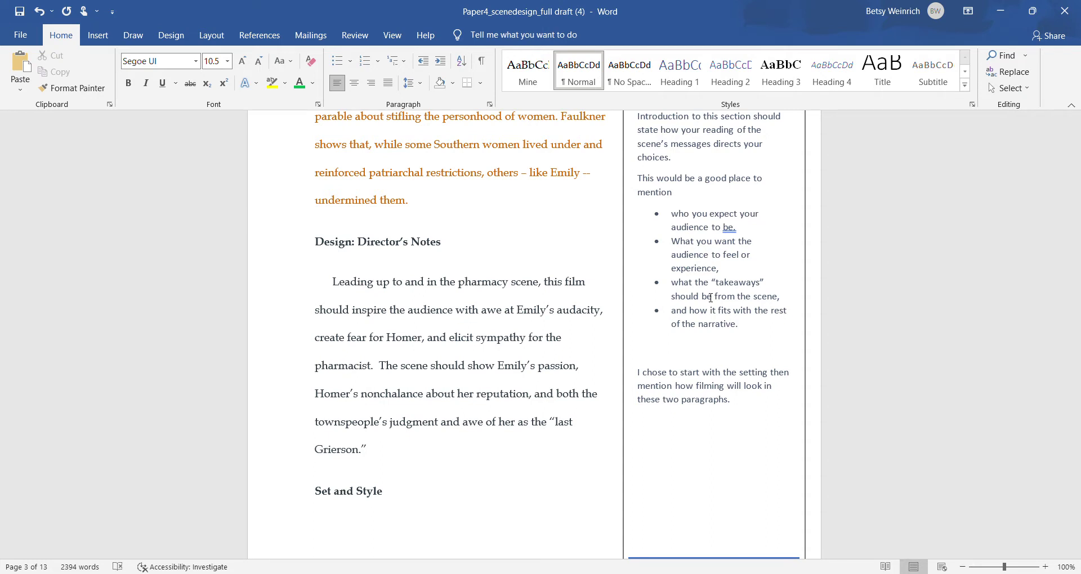
{"action": "scroll", "coordinate": [711, 298], "scroll_direction": "up", "scroll_amount": 1}
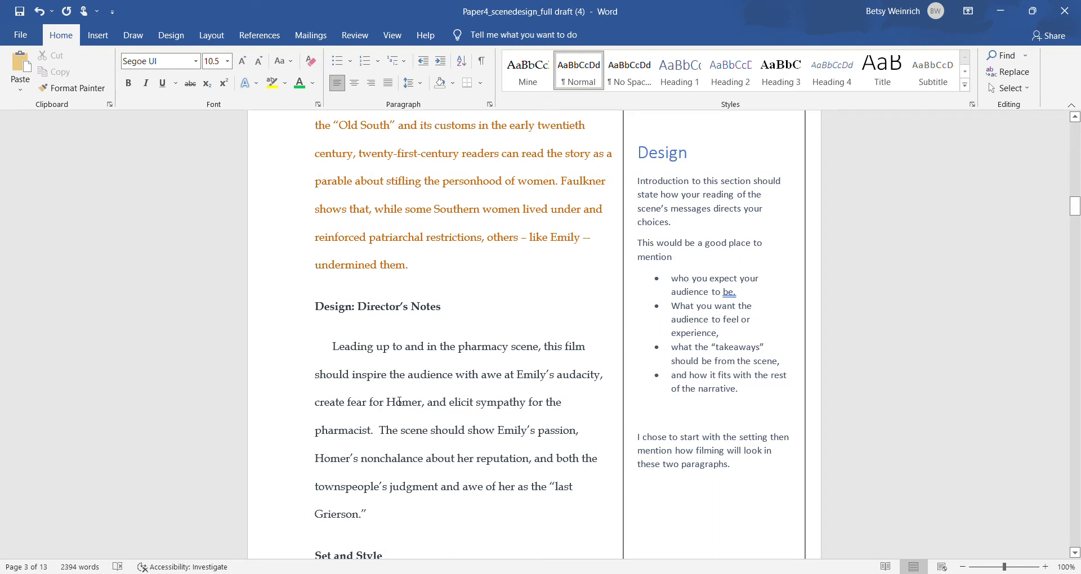
Add a sentence after "last Grierson" in the Director's Notes paragraph, starting "I aim to reach an educated audience aware of Faulkner's reputation"
{"action": "left_click", "coordinate": [387, 514]}
{"action": "type", "text": "I"}
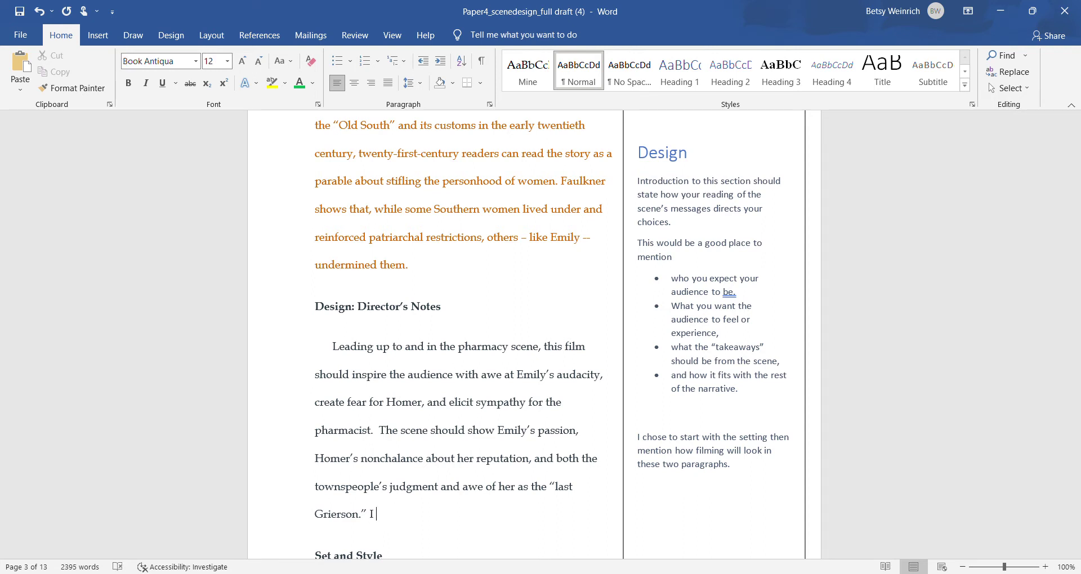
{"action": "type", "text": " aim to reach a"}
{"action": "key", "text": "BackSpace"}
{"action": "type", "text": "n educated"}
{"action": "type", "text": " audience "}
{"action": "type", "text": "aware of Fau"}
{"action": "type", "text": "lkner's re"}
{"action": "type", "text": "putation "}
Complete the audience sentence in the Director's Notes paragraph with "though they might have read the Nobel Prize-winning author previously."
{"action": "type", "text": "though they"}
{"action": "type", "text": " migh"}
{"action": "key", "text": "BackSpace"}
{"action": "key", "text": "BackSpace"}
{"action": "type", "text": "ght have read t"}
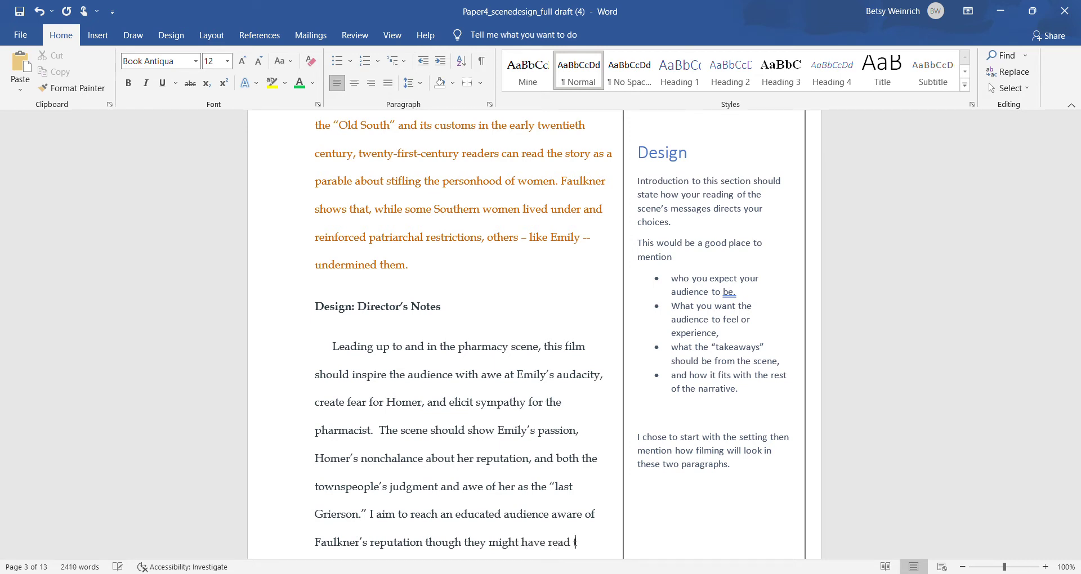
{"action": "type", "text": "he Nobel"}
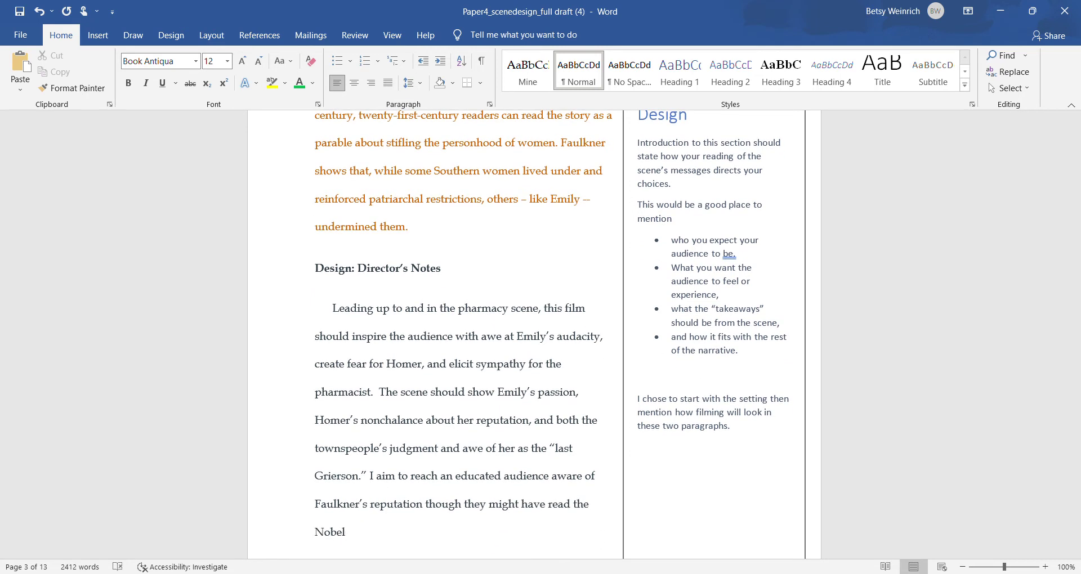
{"action": "type", "text": " Prize-winning author pre"}
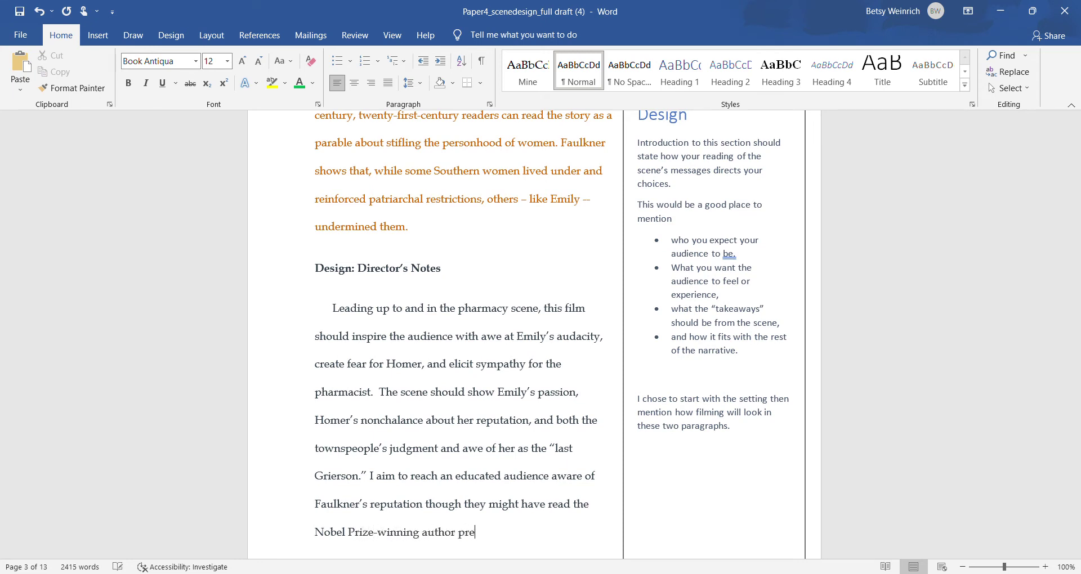
{"action": "type", "text": "viously."}
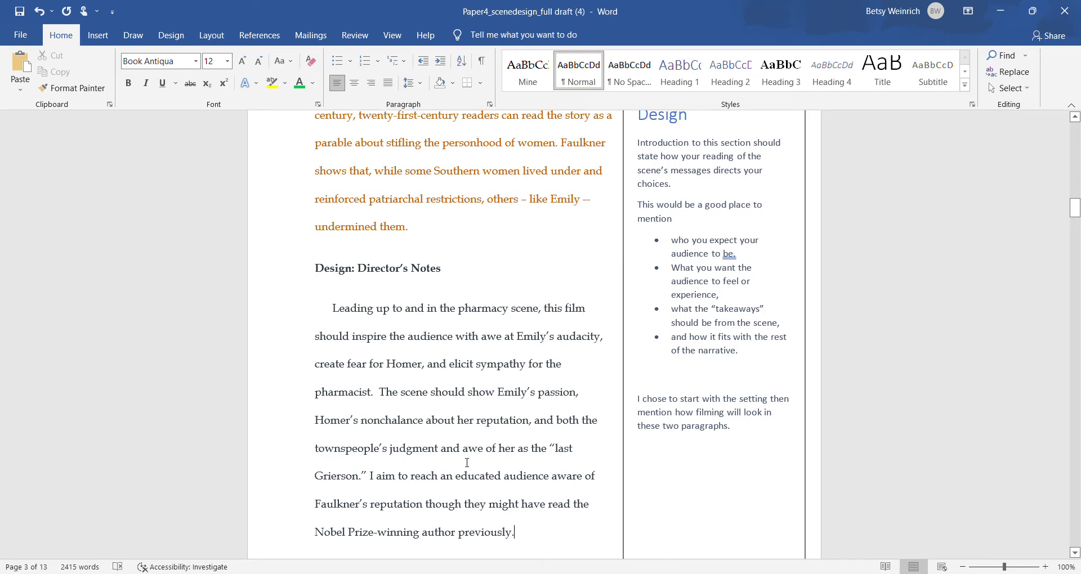
Insert blank lines above the Design heading in the Set and Style page's margin box so its note sits beside the end of that section
{"action": "scroll", "coordinate": [467, 463], "scroll_direction": "down", "scroll_amount": 2}
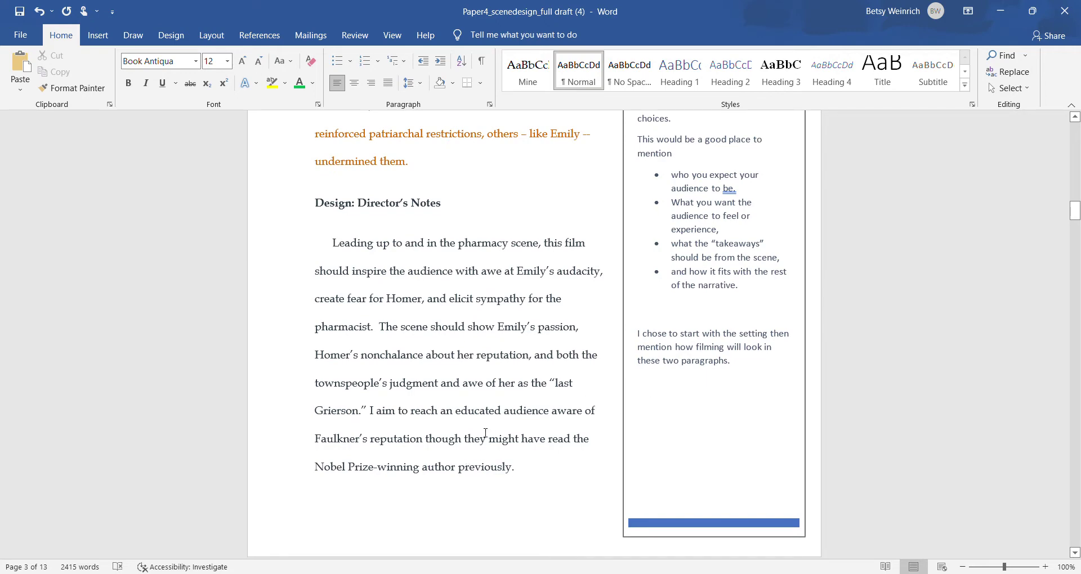
{"action": "scroll", "coordinate": [486, 432], "scroll_direction": "down", "scroll_amount": 6}
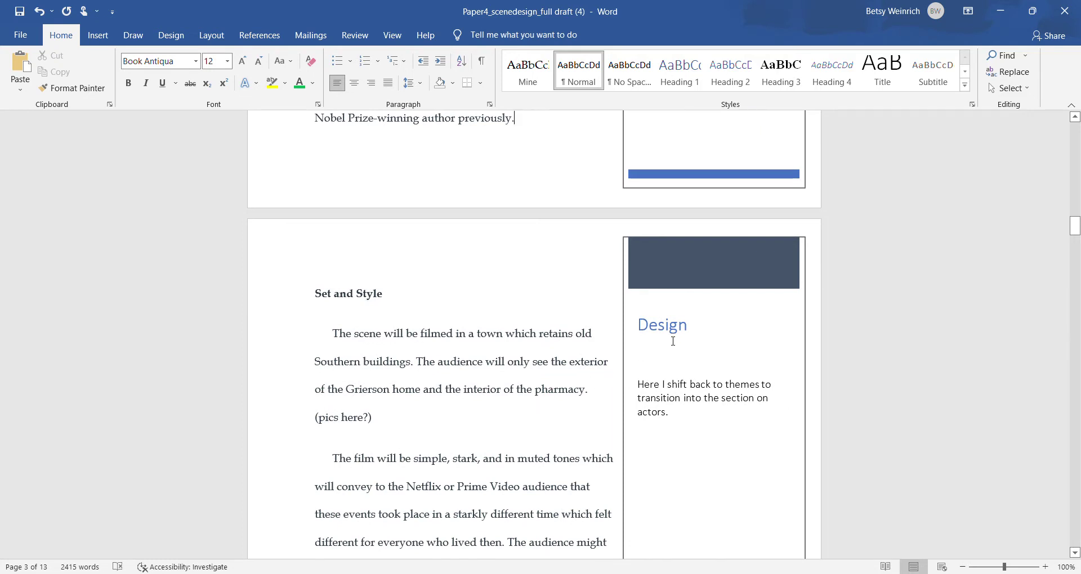
{"action": "left_click", "coordinate": [641, 336]}
{"action": "key", "text": "Return"}
{"action": "key", "text": "Return"}
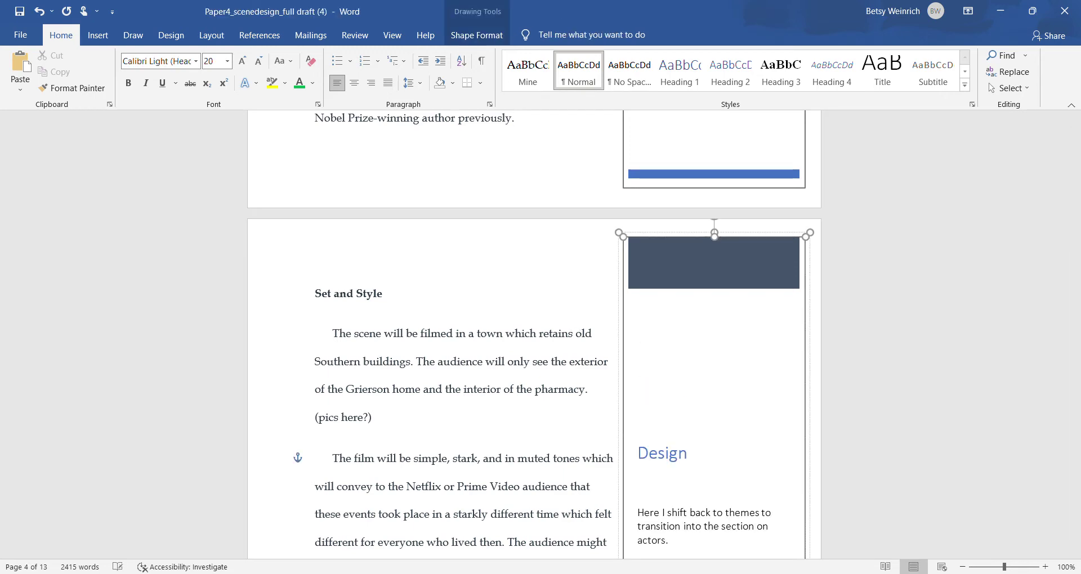
{"action": "scroll", "coordinate": [535, 338], "scroll_direction": "down", "scroll_amount": 8}
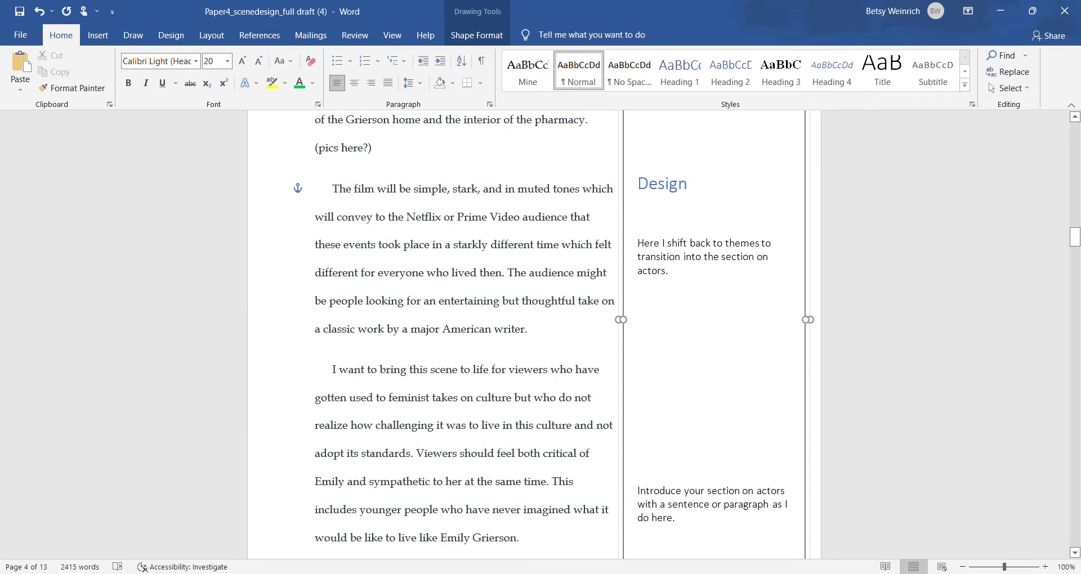
{"action": "scroll", "coordinate": [535, 338], "scroll_direction": "up", "scroll_amount": 4}
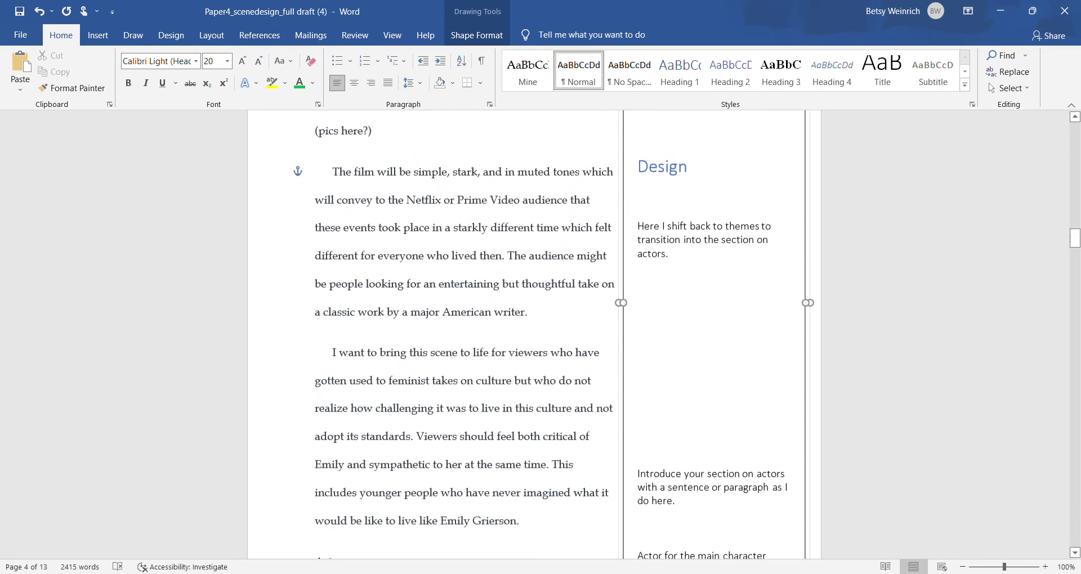
{"action": "key", "text": "Return"}
{"action": "key", "text": "Return"}
{"action": "key", "text": "Return"}
{"action": "key", "text": "Return"}
{"action": "key", "text": "Return"}
{"action": "key", "text": "Return"}
{"action": "key", "text": "Return"}
{"action": "key", "text": "Return"}
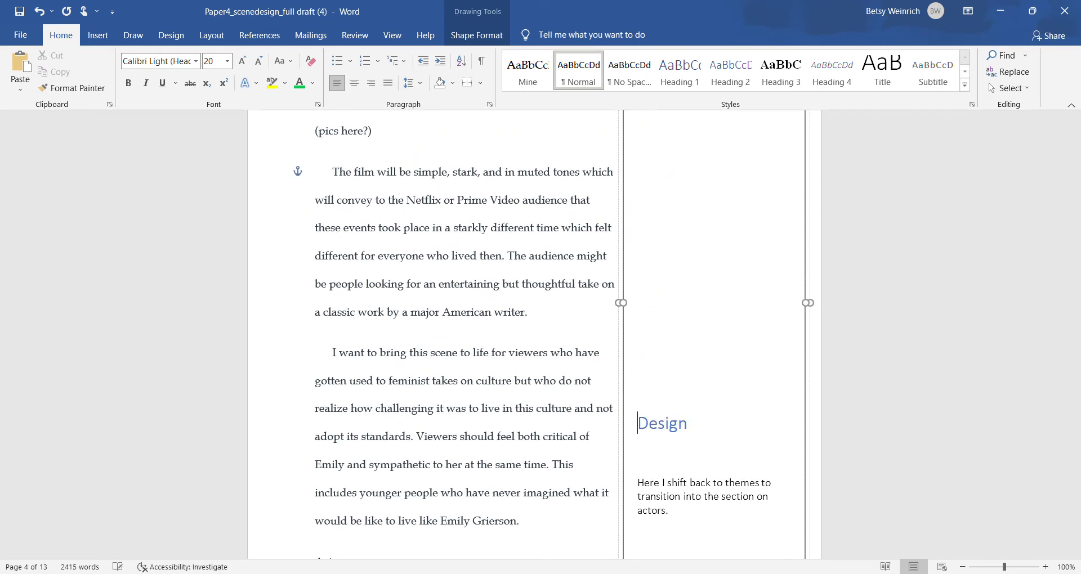
{"action": "scroll", "coordinate": [535, 338], "scroll_direction": "down", "scroll_amount": 4}
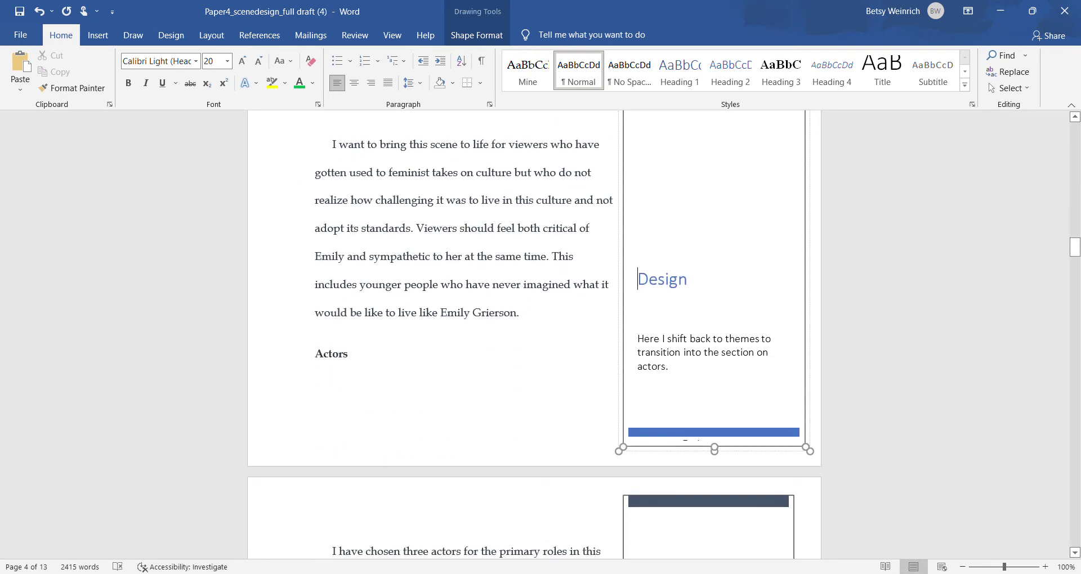
Read through the Set and Style section's paragraphs on filming location, muted visual style and intended viewers
{"action": "scroll", "coordinate": [405, 251], "scroll_direction": "up", "scroll_amount": 9}
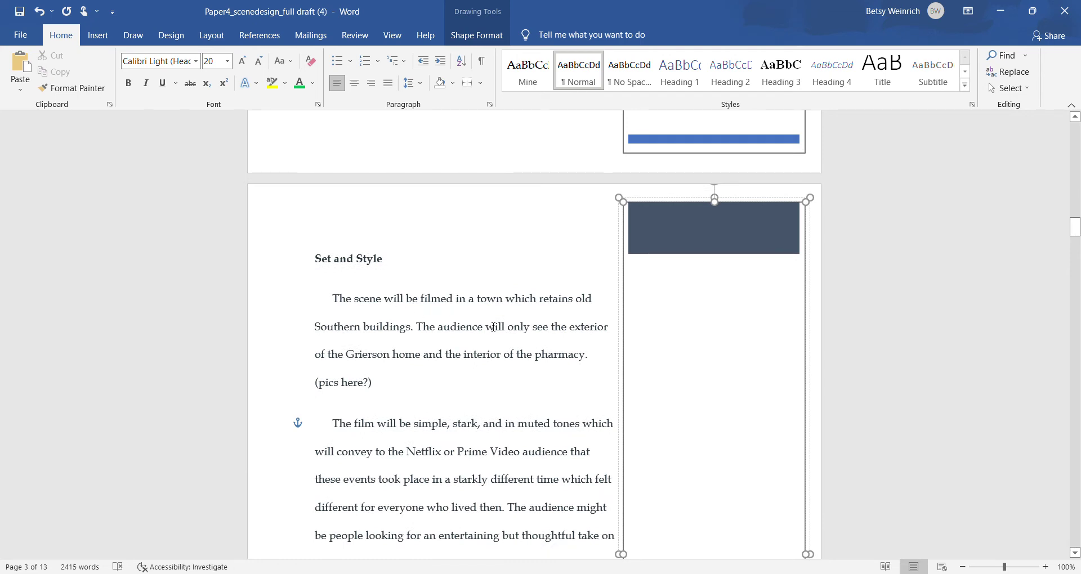
{"action": "scroll", "coordinate": [482, 385], "scroll_direction": "down", "scroll_amount": 1}
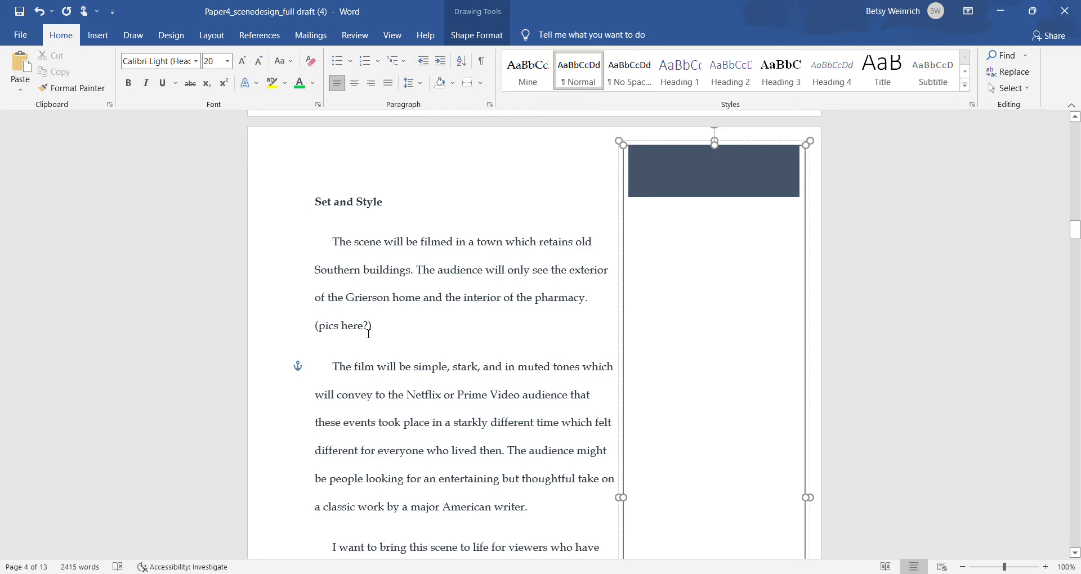
{"action": "scroll", "coordinate": [369, 334], "scroll_direction": "down", "scroll_amount": 3}
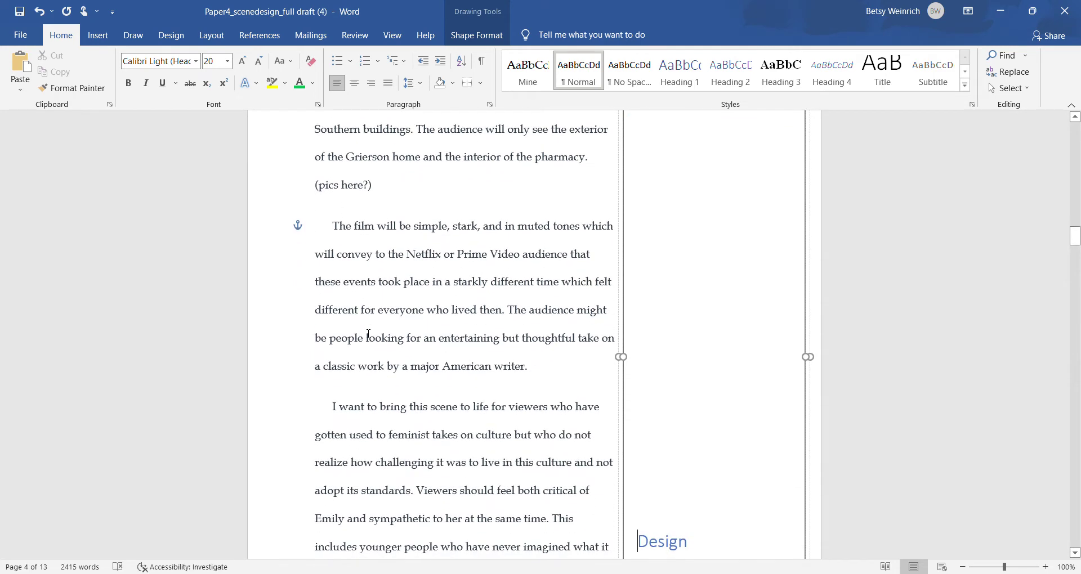
{"action": "scroll", "coordinate": [369, 333], "scroll_direction": "down", "scroll_amount": 1}
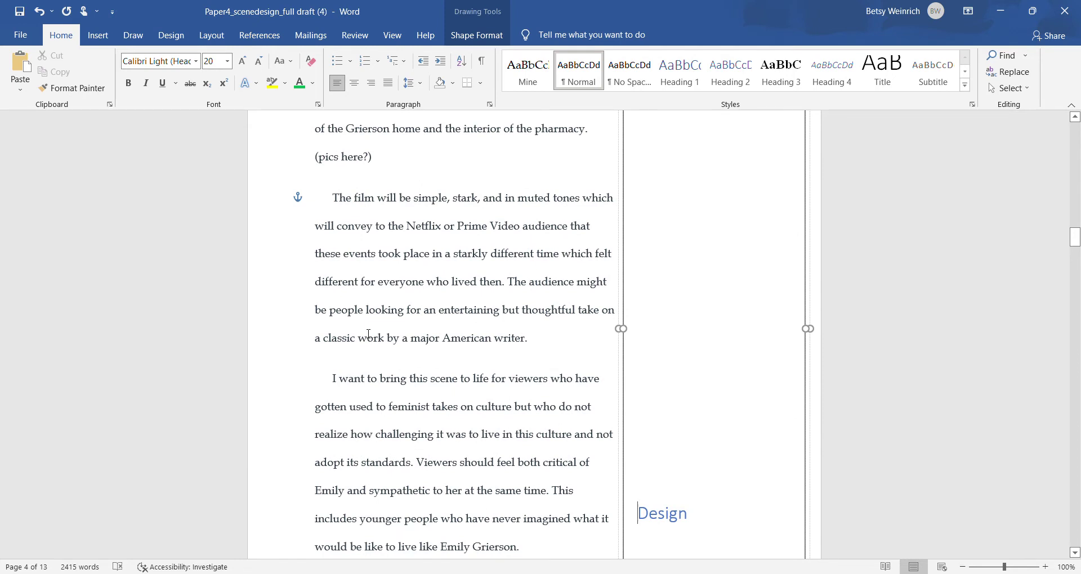
{"action": "scroll", "coordinate": [369, 334], "scroll_direction": "down", "scroll_amount": 1}
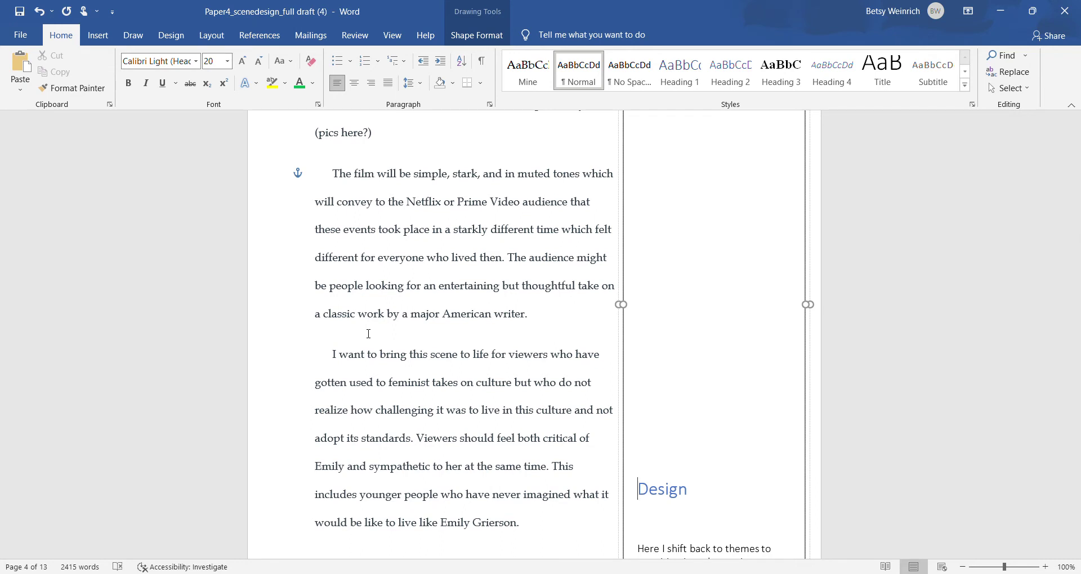
{"action": "scroll", "coordinate": [368, 333], "scroll_direction": "down", "scroll_amount": 2}
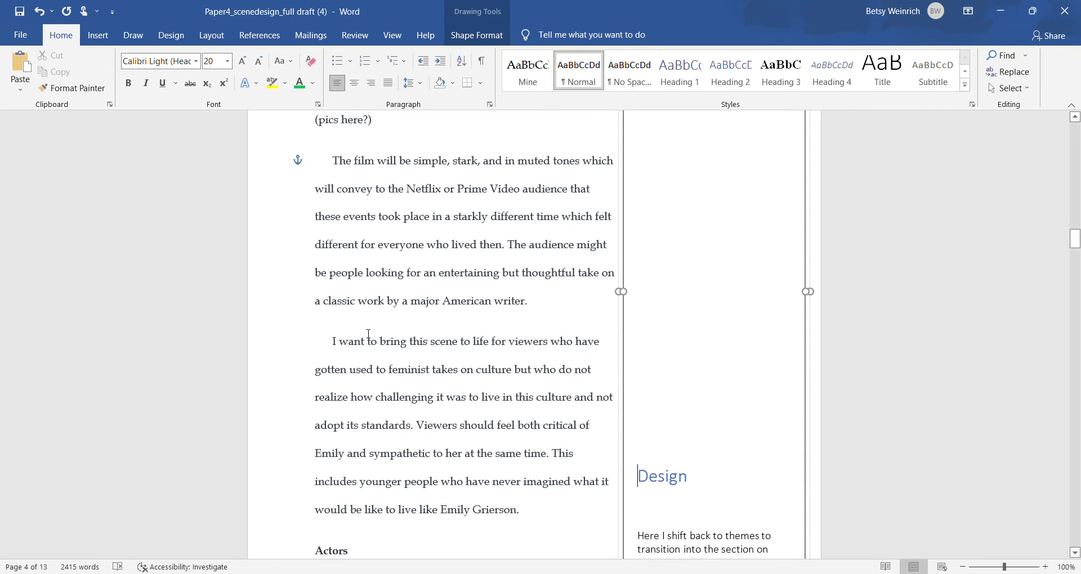
{"action": "scroll", "coordinate": [368, 334], "scroll_direction": "down", "scroll_amount": 3}
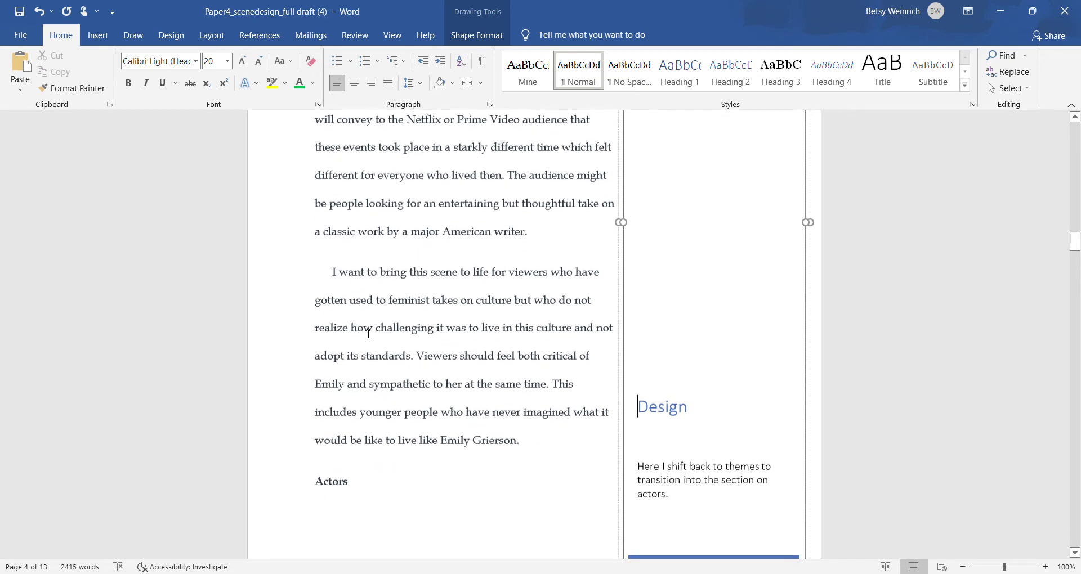
{"action": "scroll", "coordinate": [368, 333], "scroll_direction": "down", "scroll_amount": 2}
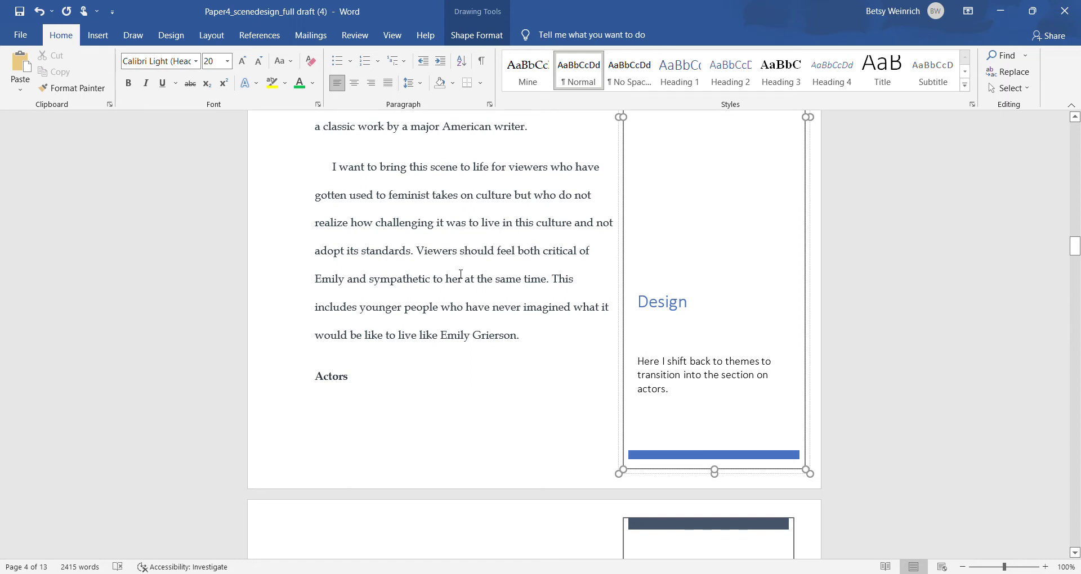
Review the Actors introduction and the Jennifer Lawrence casting paragraph with its margin note, and save the document
{"action": "scroll", "coordinate": [460, 275], "scroll_direction": "down", "scroll_amount": 4}
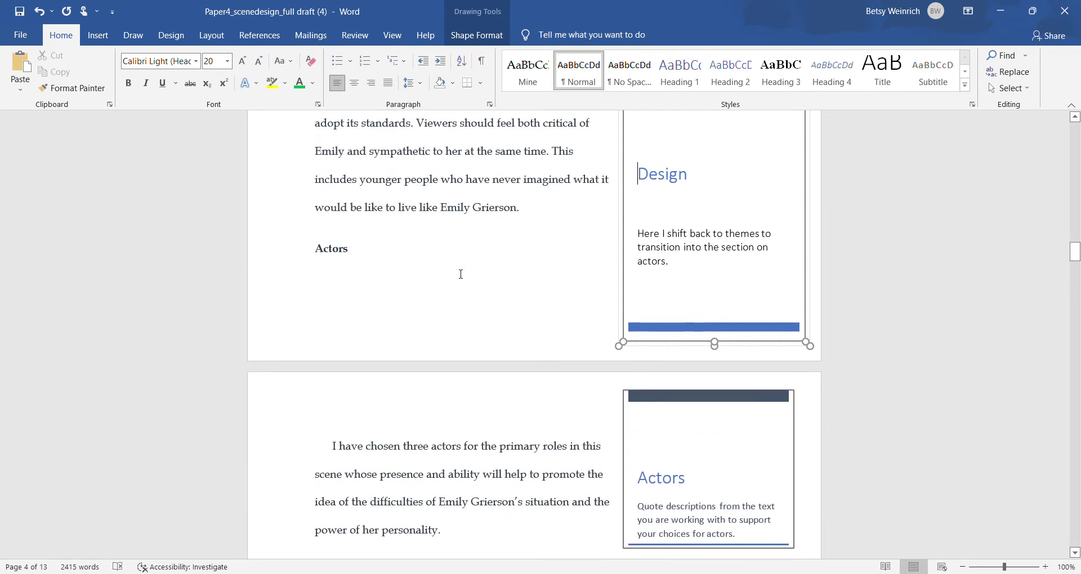
{"action": "scroll", "coordinate": [461, 274], "scroll_direction": "down", "scroll_amount": 2}
{"action": "scroll", "coordinate": [461, 274], "scroll_direction": "down", "scroll_amount": 3}
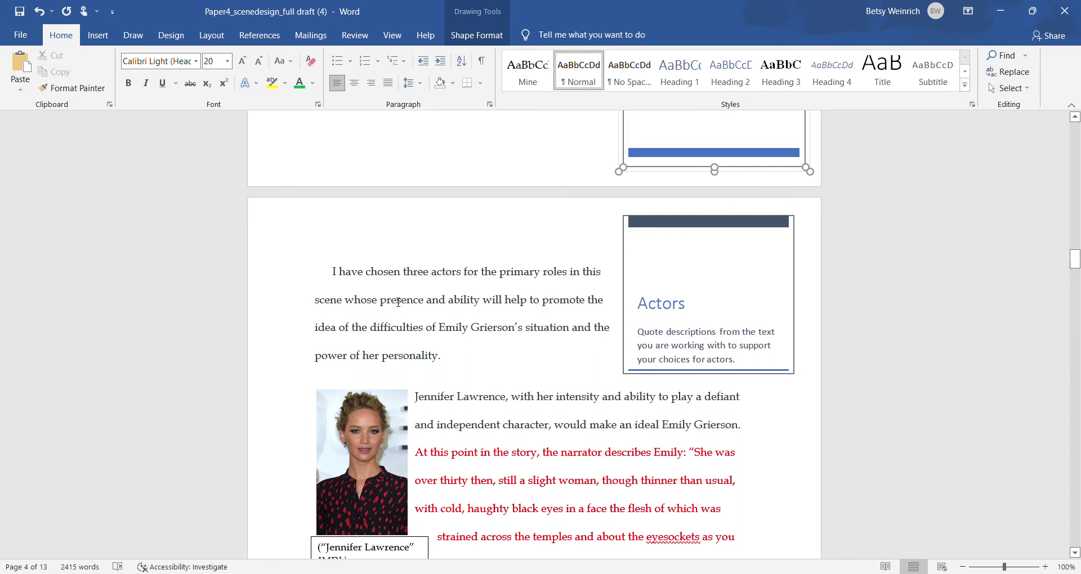
{"action": "scroll", "coordinate": [398, 305], "scroll_direction": "down", "scroll_amount": 1}
{"action": "scroll", "coordinate": [398, 305], "scroll_direction": "down", "scroll_amount": 1}
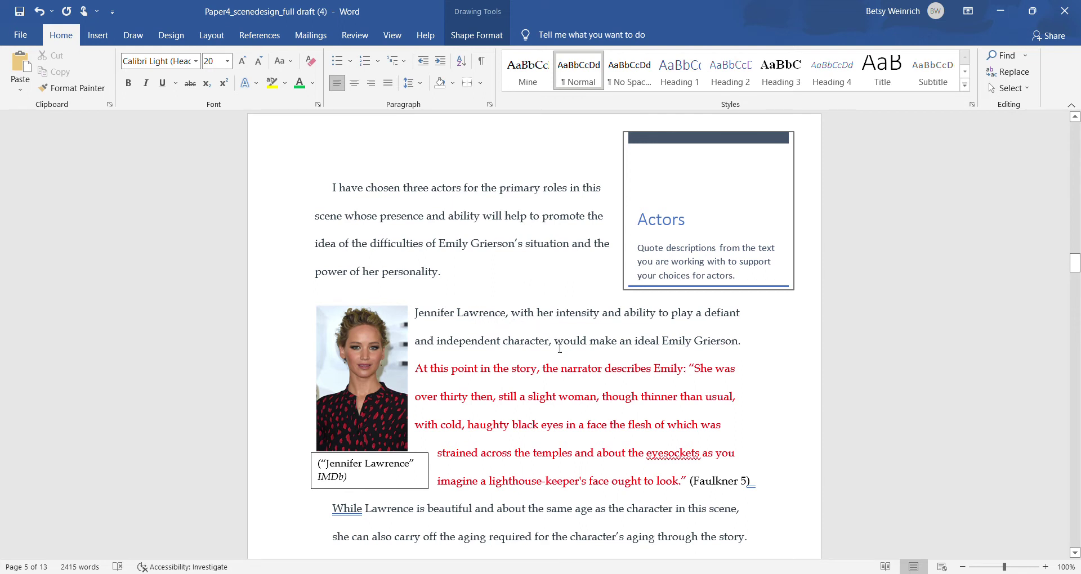
{"action": "scroll", "coordinate": [560, 349], "scroll_direction": "down", "scroll_amount": 1}
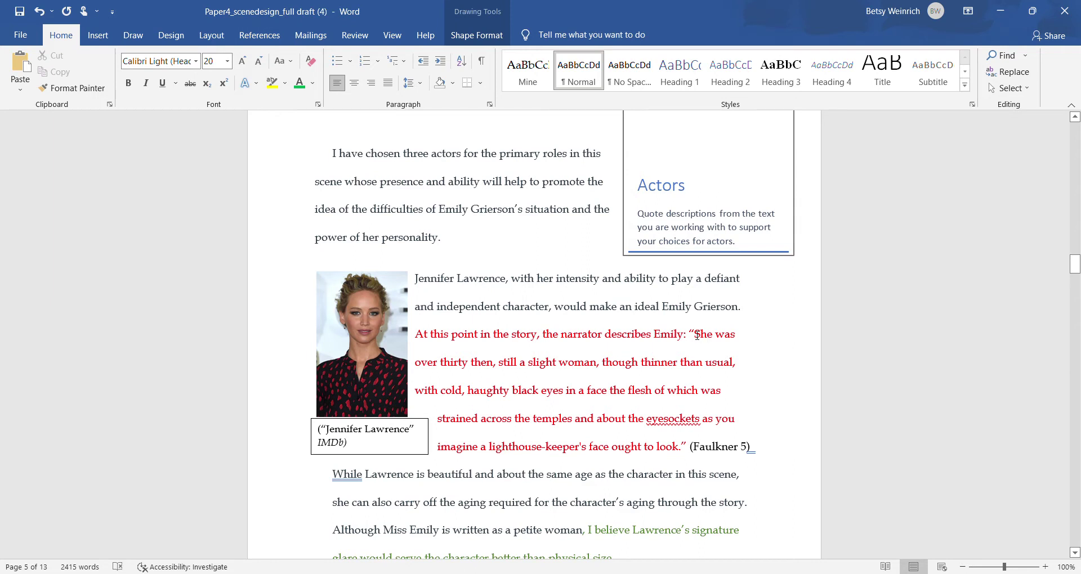
{"action": "key", "text": "ctrl+s"}
Examine the casting paragraphs for Emily, Homer Barron and the pharmacist, including quotations, photo captions and the Actors margin notes
{"action": "scroll", "coordinate": [635, 448], "scroll_direction": "down", "scroll_amount": 1}
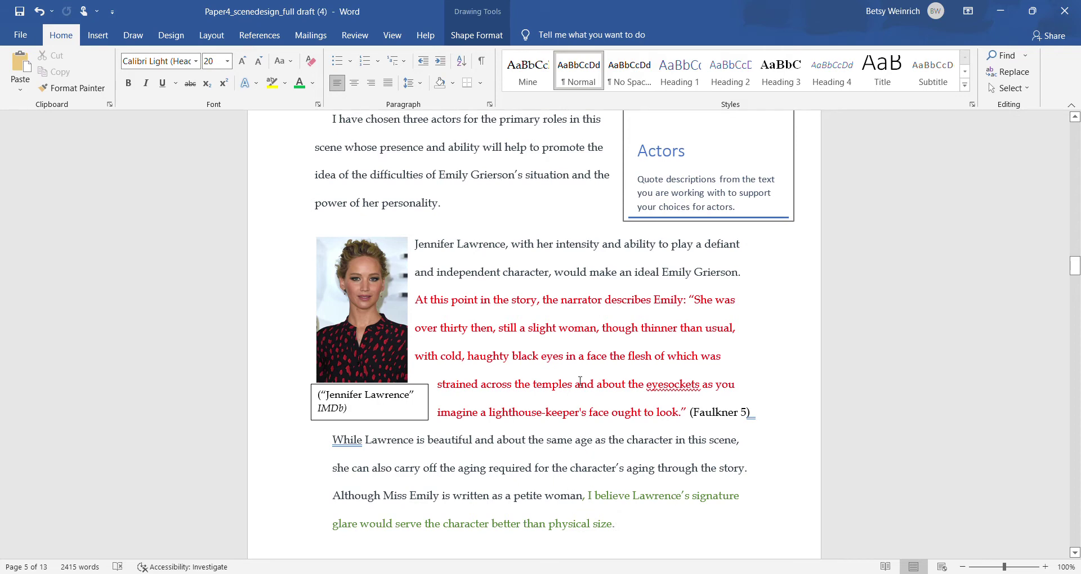
{"action": "scroll", "coordinate": [580, 382], "scroll_direction": "down", "scroll_amount": 2}
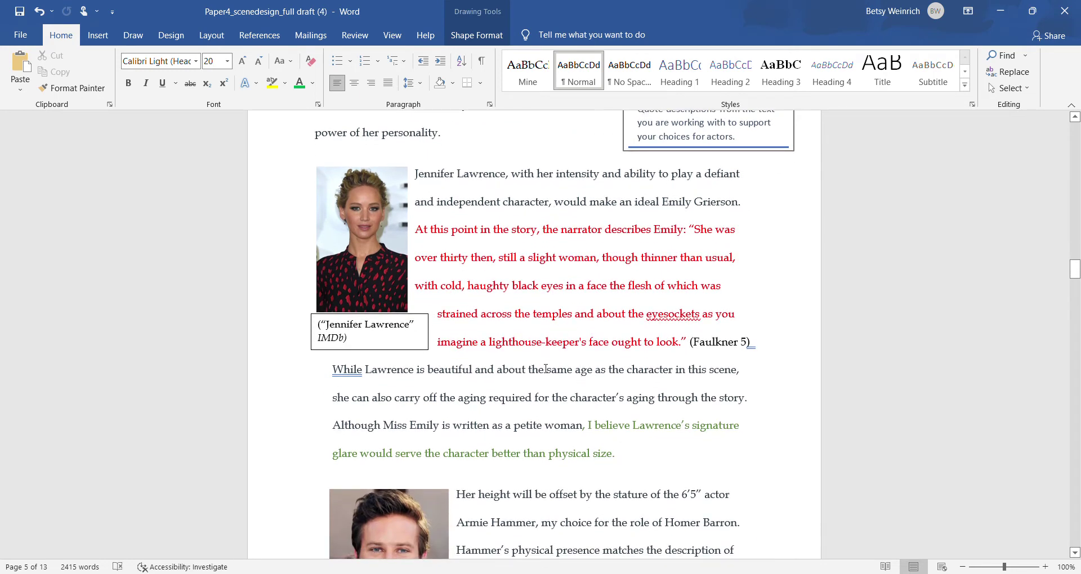
{"action": "scroll", "coordinate": [546, 369], "scroll_direction": "down", "scroll_amount": 5}
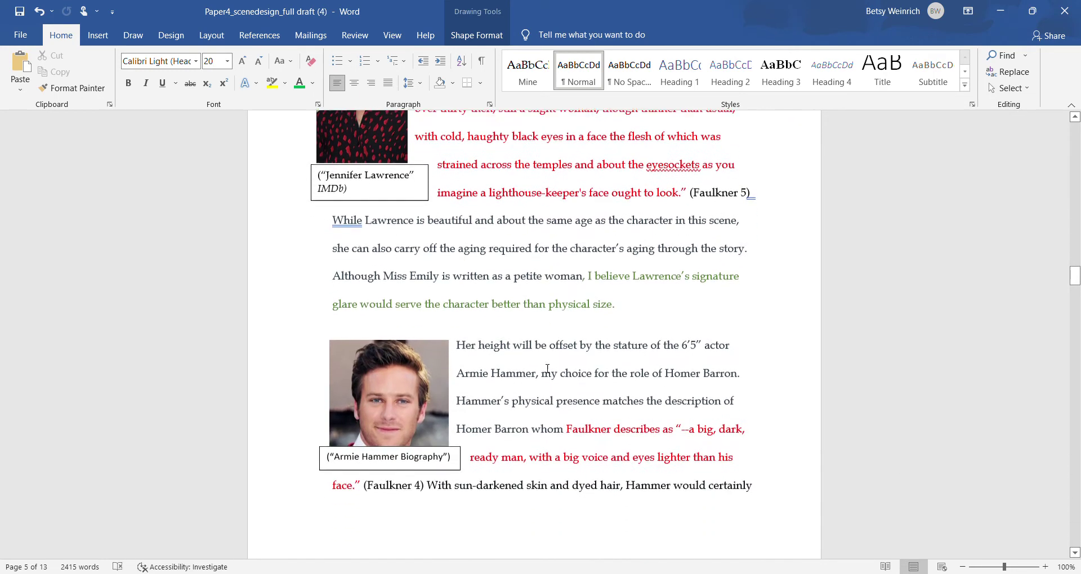
{"action": "scroll", "coordinate": [547, 369], "scroll_direction": "down", "scroll_amount": 1}
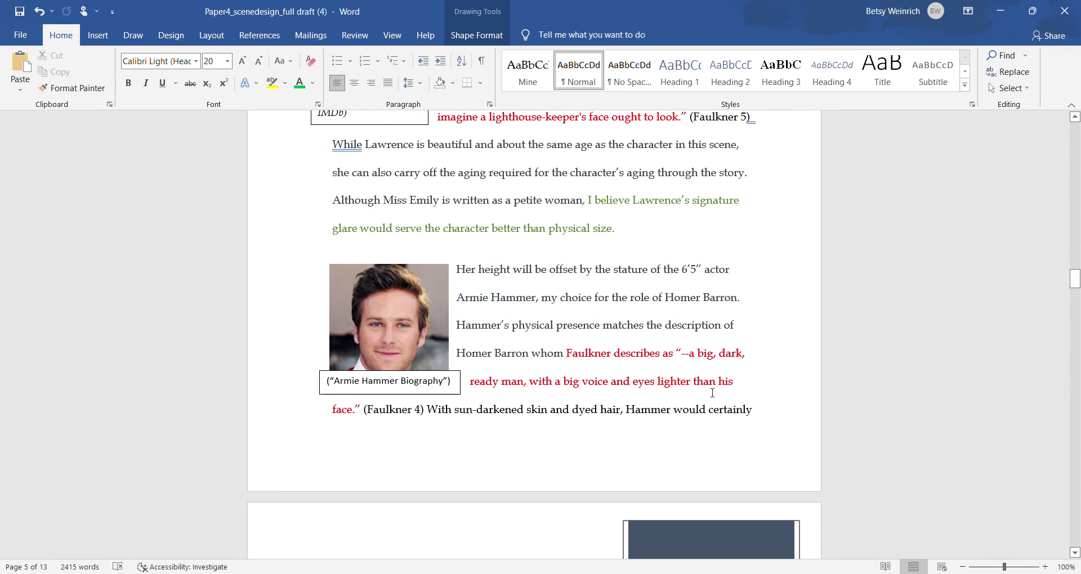
{"action": "scroll", "coordinate": [712, 393], "scroll_direction": "down", "scroll_amount": 2}
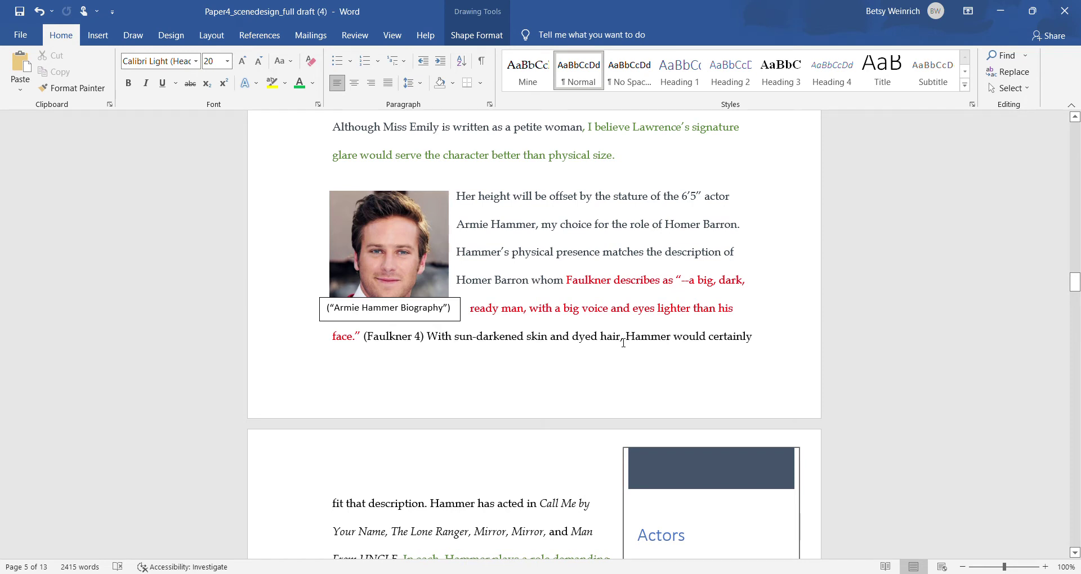
{"action": "scroll", "coordinate": [624, 343], "scroll_direction": "down", "scroll_amount": 2}
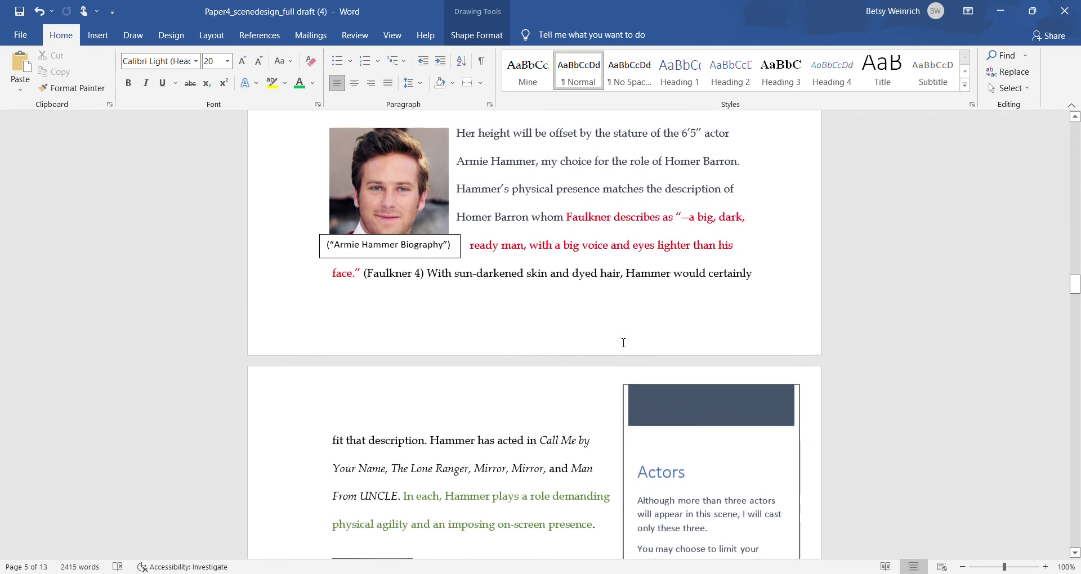
{"action": "scroll", "coordinate": [439, 494], "scroll_direction": "down", "scroll_amount": 4}
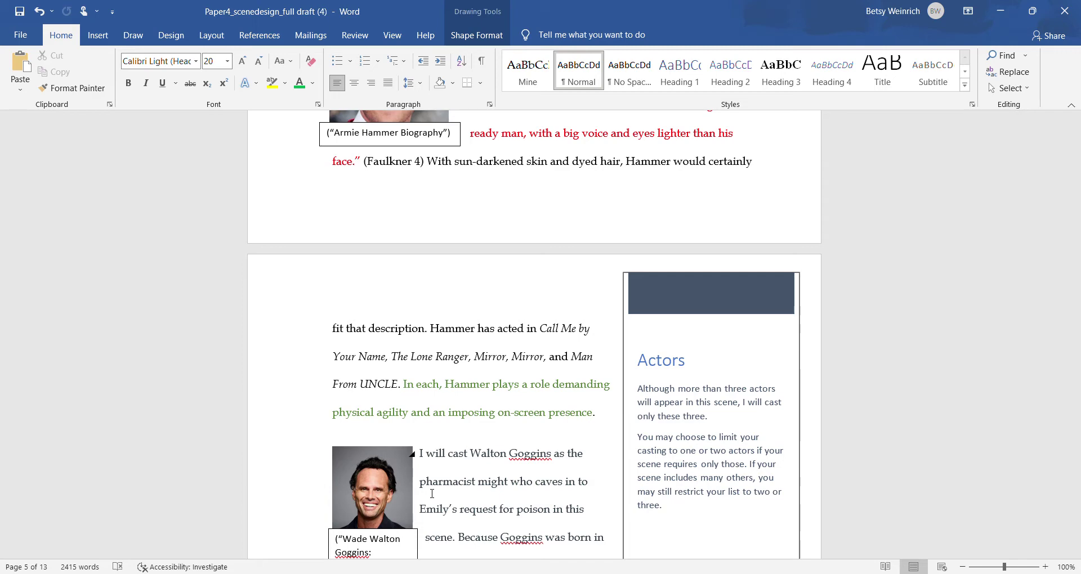
{"action": "scroll", "coordinate": [432, 494], "scroll_direction": "up", "scroll_amount": 5}
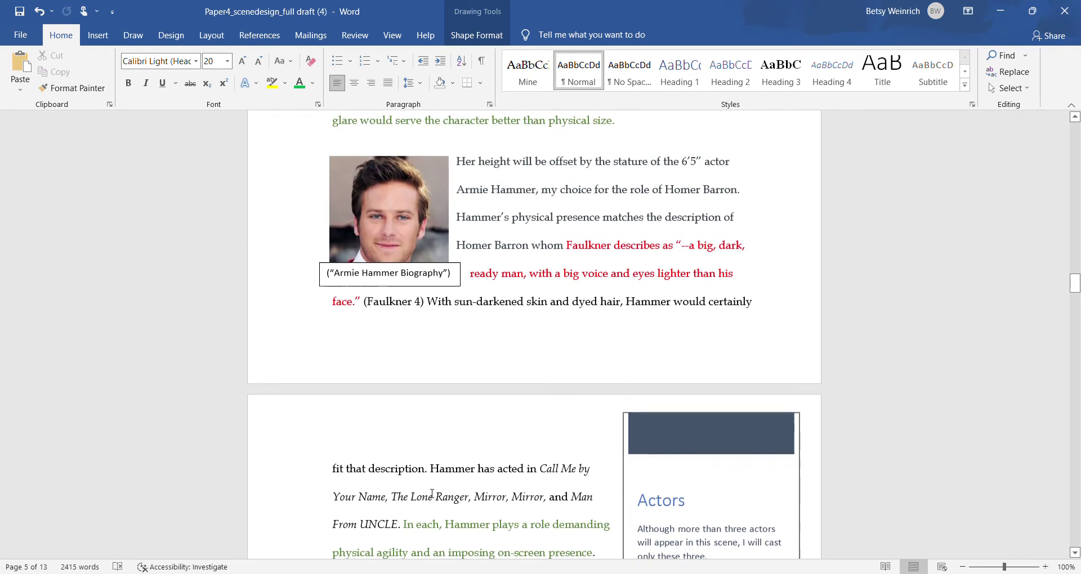
{"action": "scroll", "coordinate": [432, 494], "scroll_direction": "down", "scroll_amount": 5}
{"action": "scroll", "coordinate": [432, 494], "scroll_direction": "down", "scroll_amount": 9}
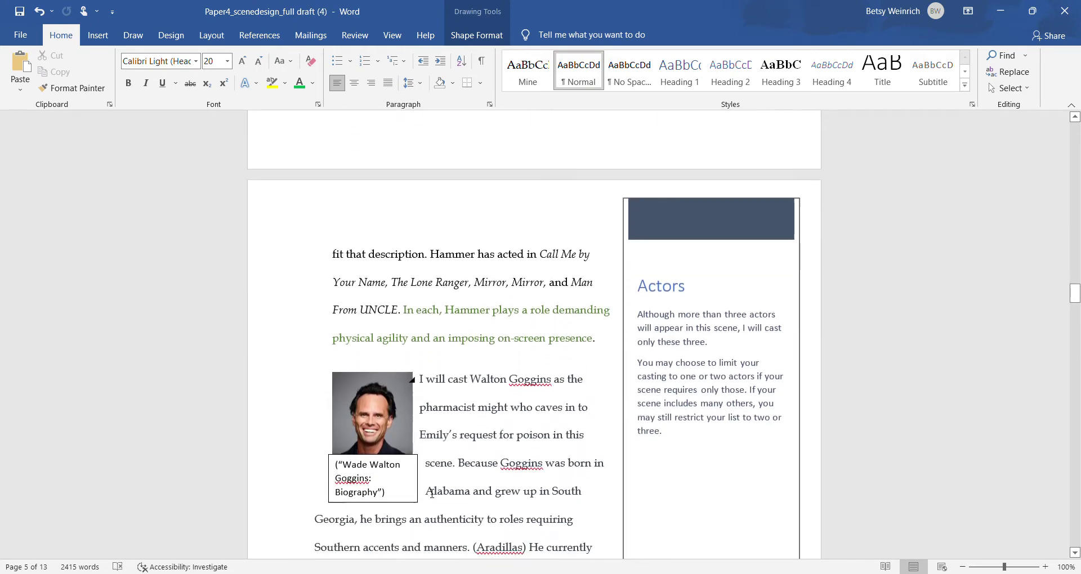
{"action": "scroll", "coordinate": [434, 494], "scroll_direction": "up", "scroll_amount": 8}
{"action": "scroll", "coordinate": [438, 494], "scroll_direction": "up", "scroll_amount": 6}
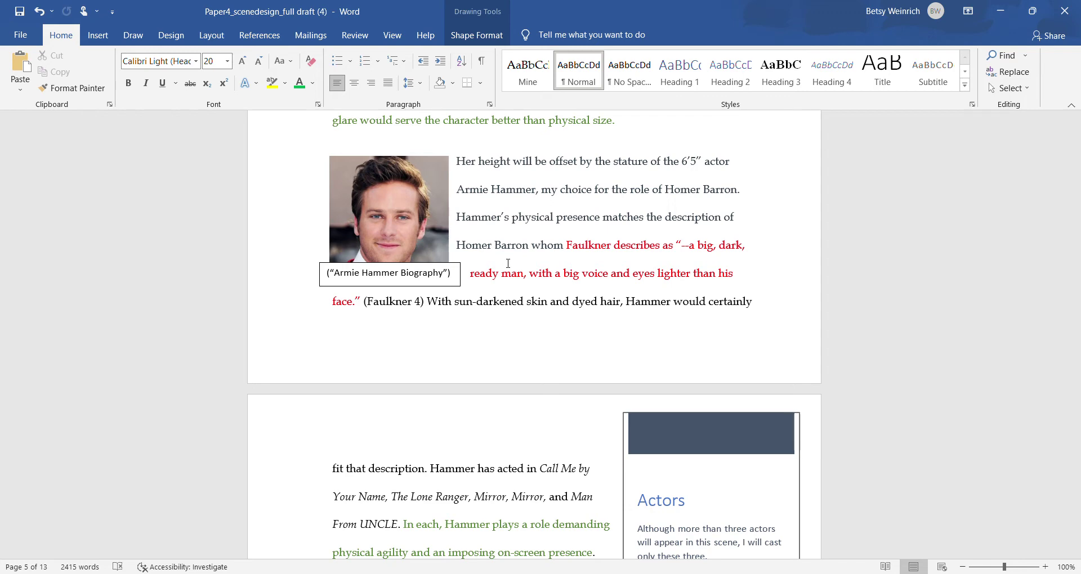
{"action": "scroll", "coordinate": [446, 511], "scroll_direction": "down", "scroll_amount": 1}
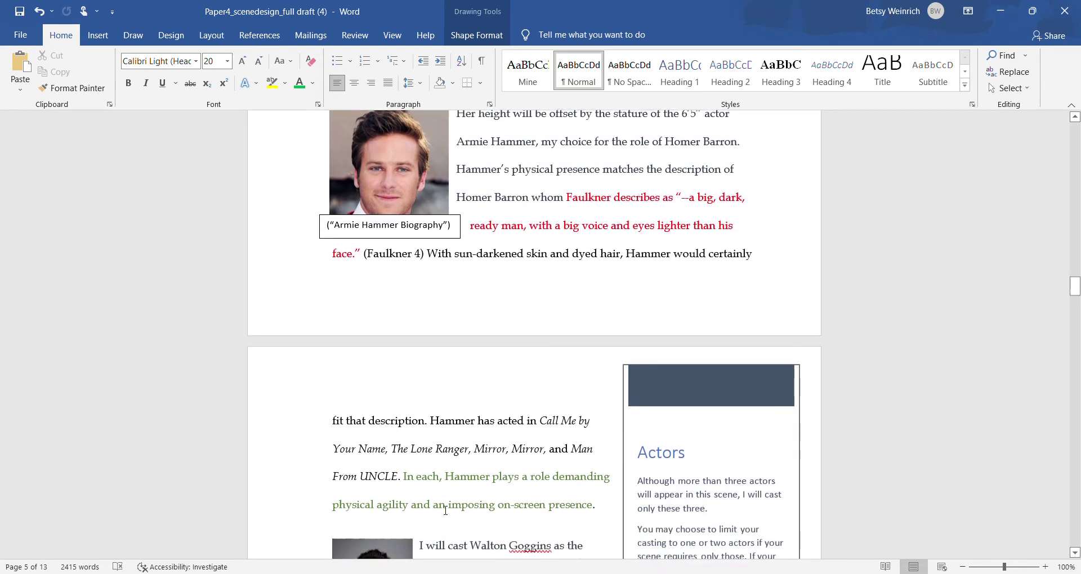
{"action": "scroll", "coordinate": [445, 511], "scroll_direction": "down", "scroll_amount": 3}
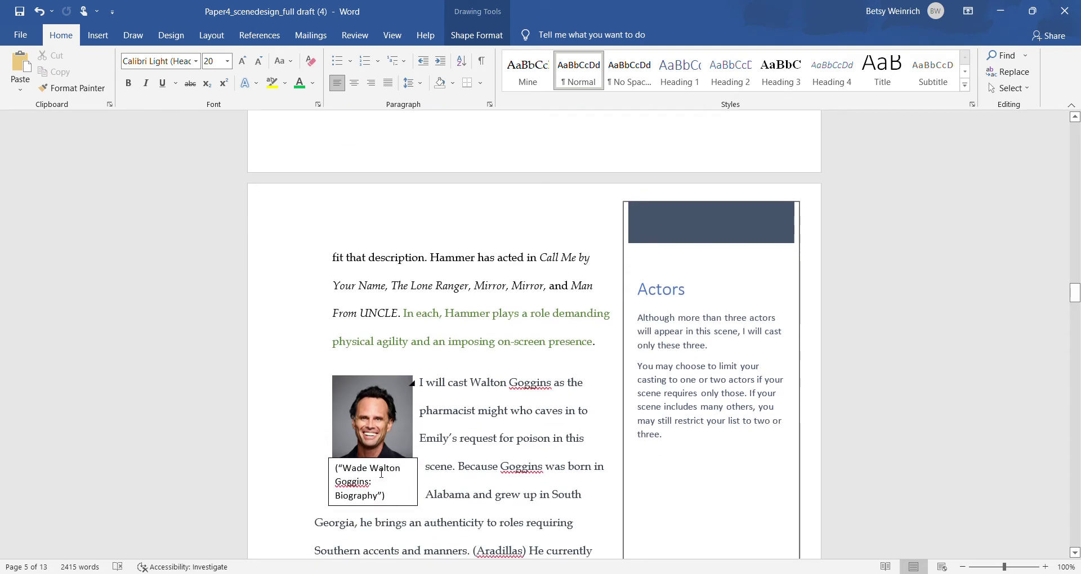
Read the paragraph casting Walton Goggins as the pharmacist, including its photo caption, Aradillas citation and Actors margin notes
{"action": "scroll", "coordinate": [381, 473], "scroll_direction": "down", "scroll_amount": 1}
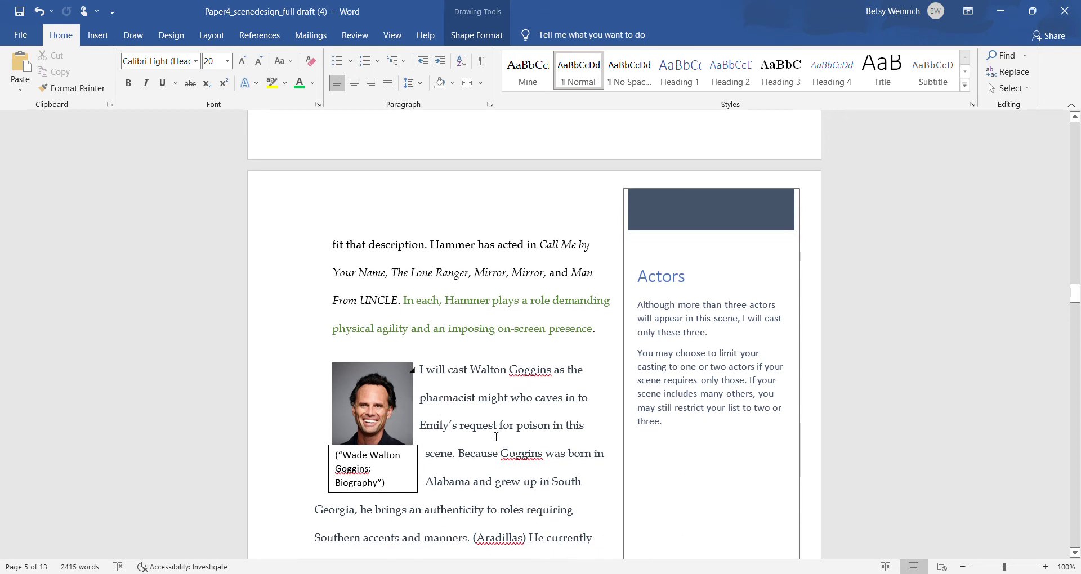
{"action": "scroll", "coordinate": [496, 437], "scroll_direction": "down", "scroll_amount": 3}
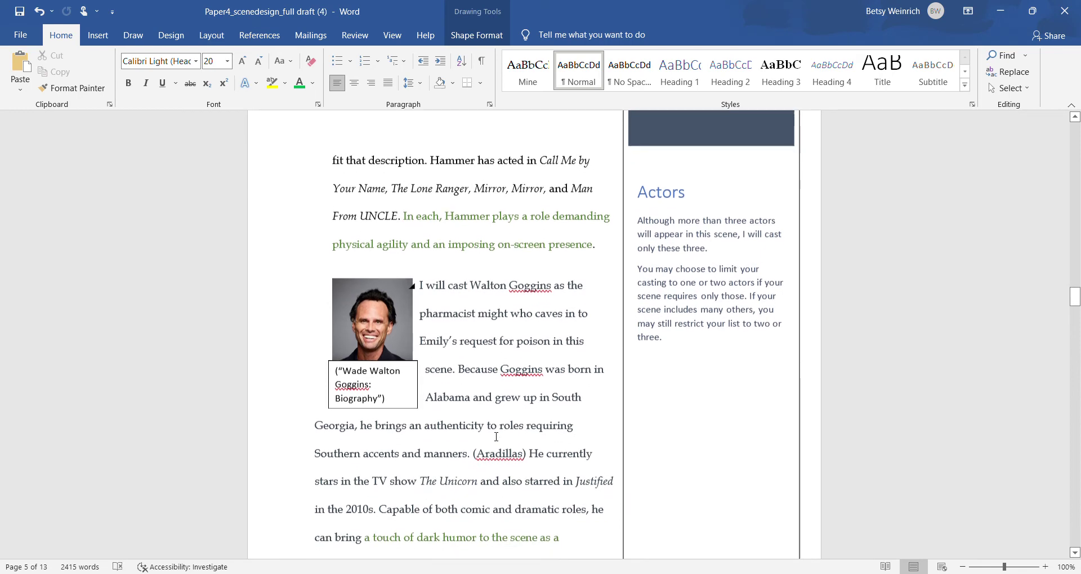
{"action": "scroll", "coordinate": [496, 437], "scroll_direction": "down", "scroll_amount": 2}
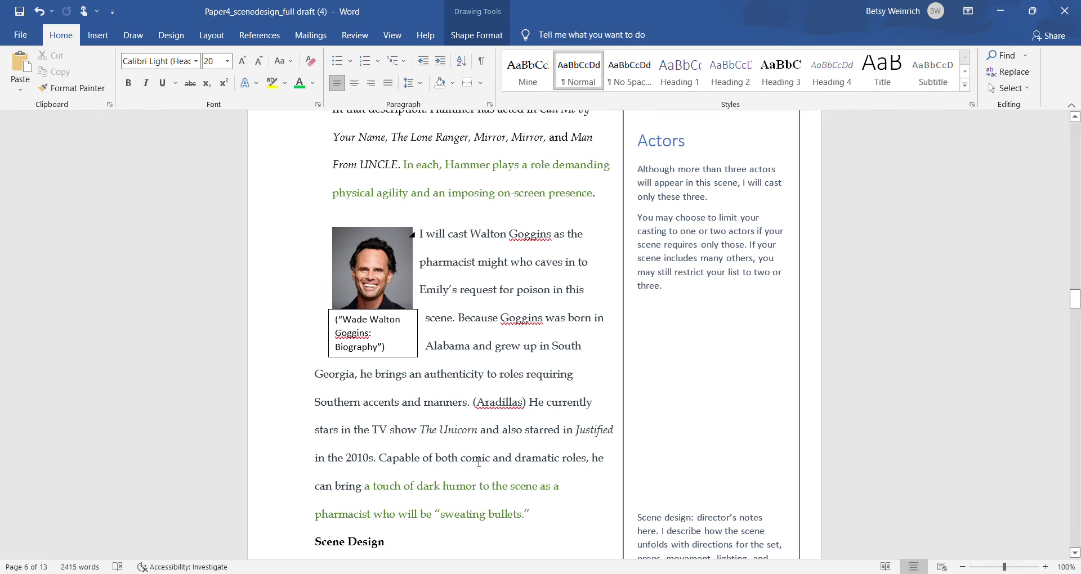
{"action": "scroll", "coordinate": [479, 462], "scroll_direction": "down", "scroll_amount": 3}
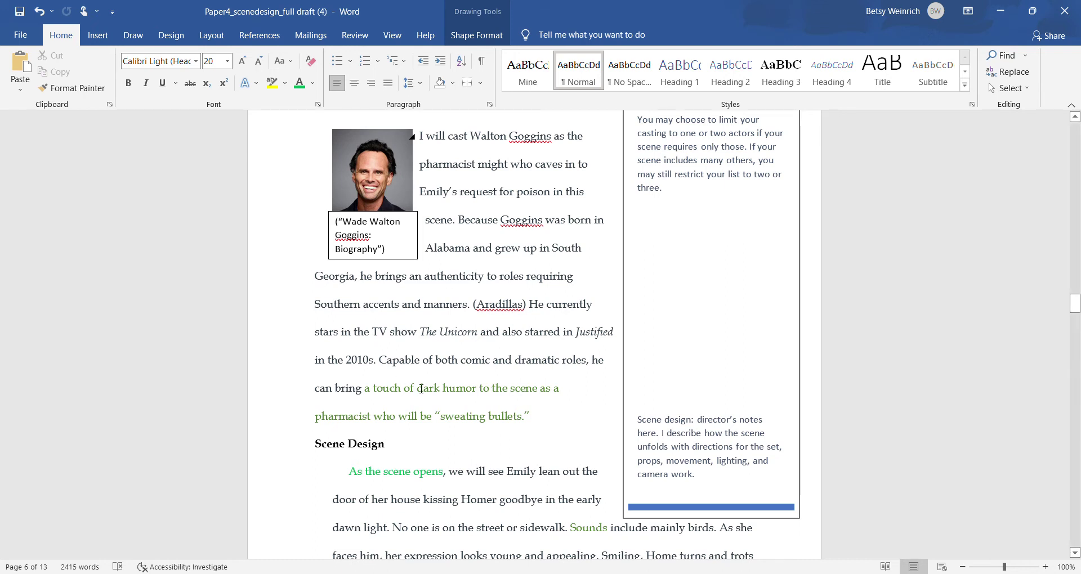
Review the Scene Design section from Emily's goodbye to Homer through the pharmacy opening, along with the director's notes and colored cues
{"action": "scroll", "coordinate": [422, 388], "scroll_direction": "down", "scroll_amount": 5}
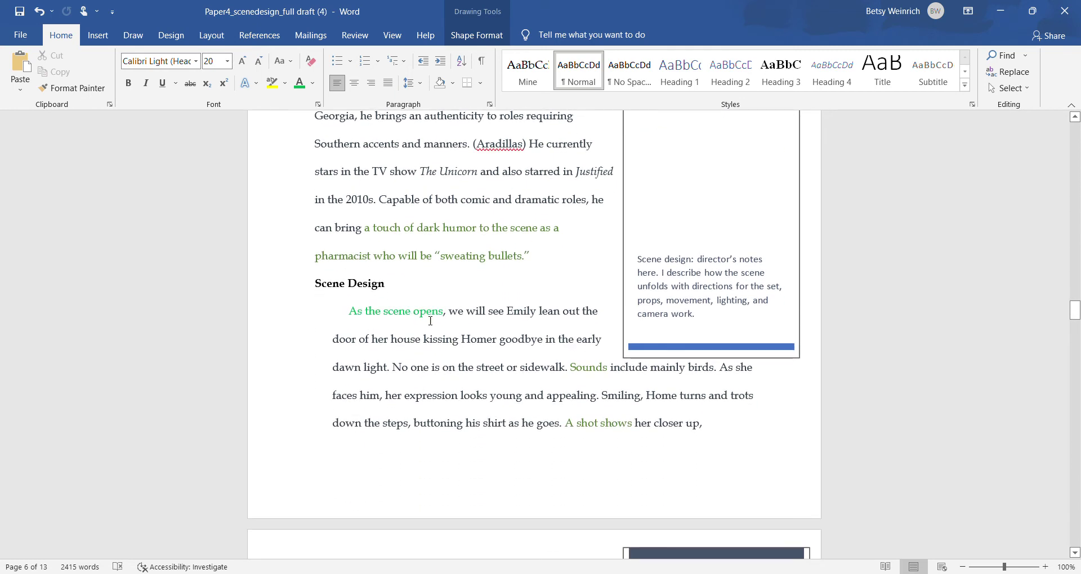
{"action": "scroll", "coordinate": [462, 337], "scroll_direction": "down", "scroll_amount": 5}
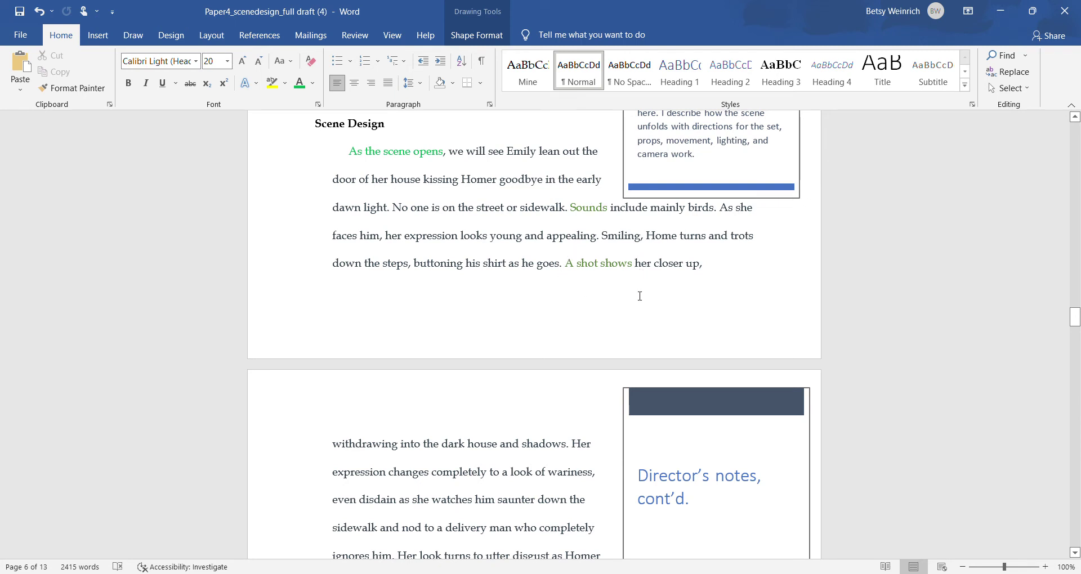
{"action": "scroll", "coordinate": [640, 296], "scroll_direction": "down", "scroll_amount": 3}
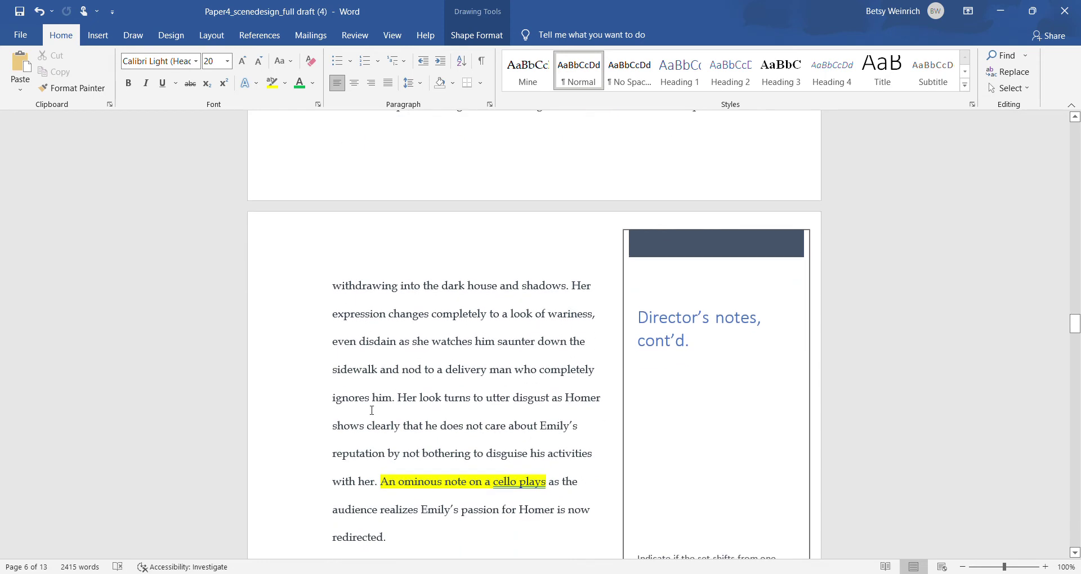
{"action": "scroll", "coordinate": [363, 421], "scroll_direction": "down", "scroll_amount": 2}
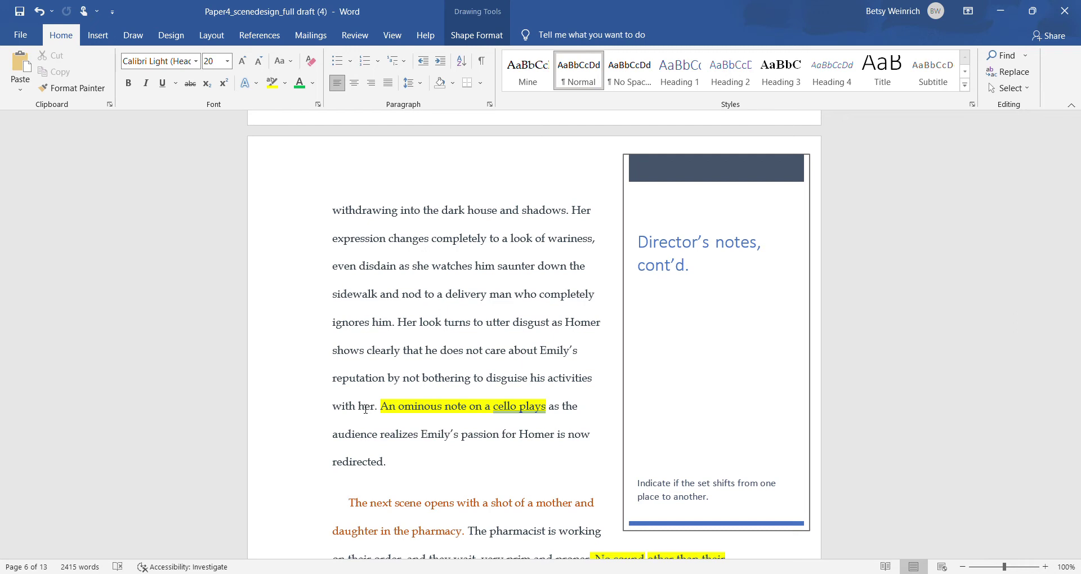
{"action": "scroll", "coordinate": [394, 410], "scroll_direction": "down", "scroll_amount": 3}
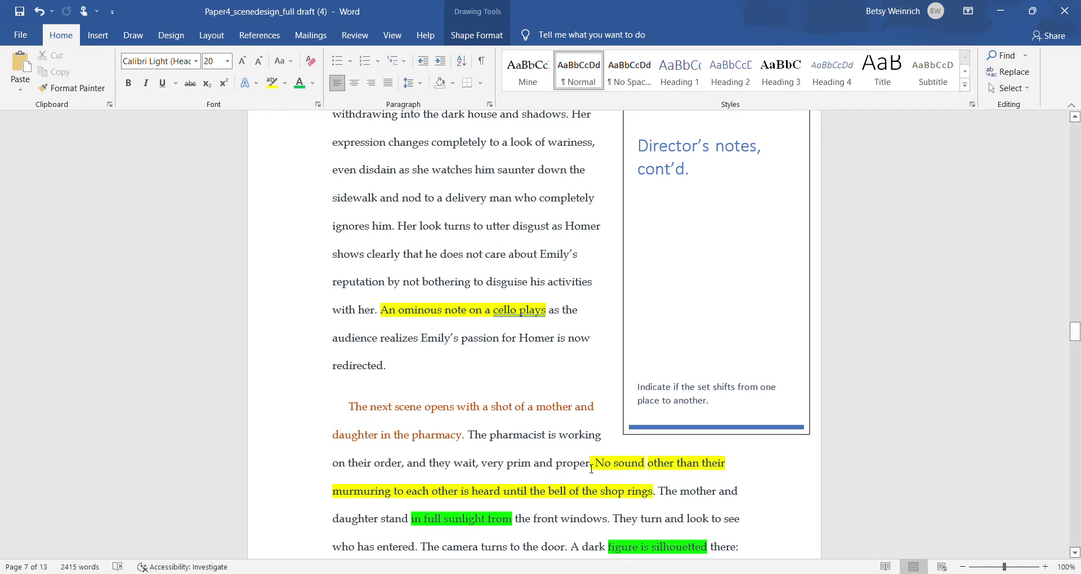
{"action": "scroll", "coordinate": [602, 466], "scroll_direction": "down", "scroll_amount": 3}
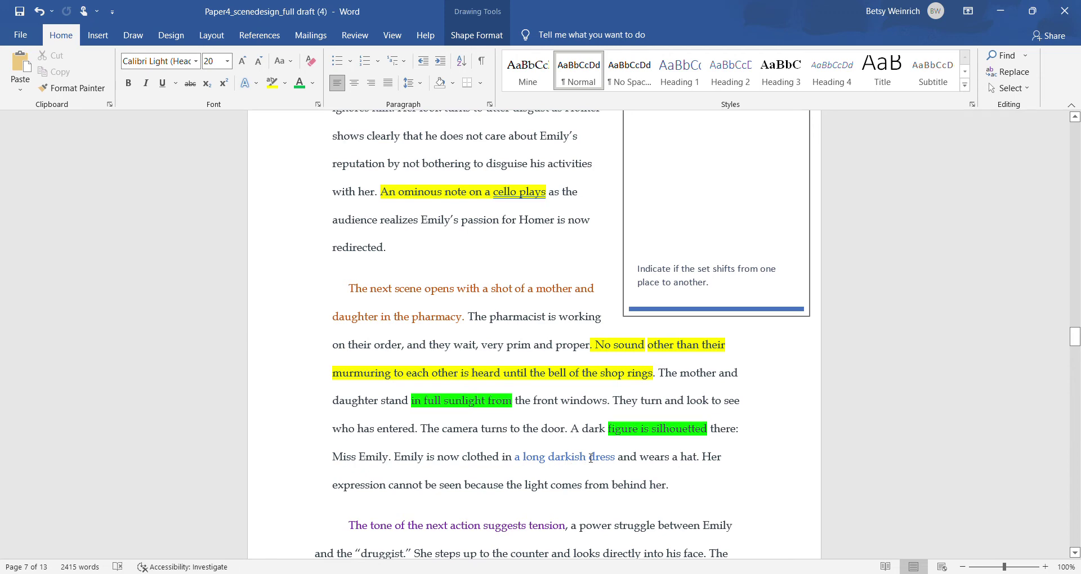
{"action": "scroll", "coordinate": [616, 459], "scroll_direction": "down", "scroll_amount": 2}
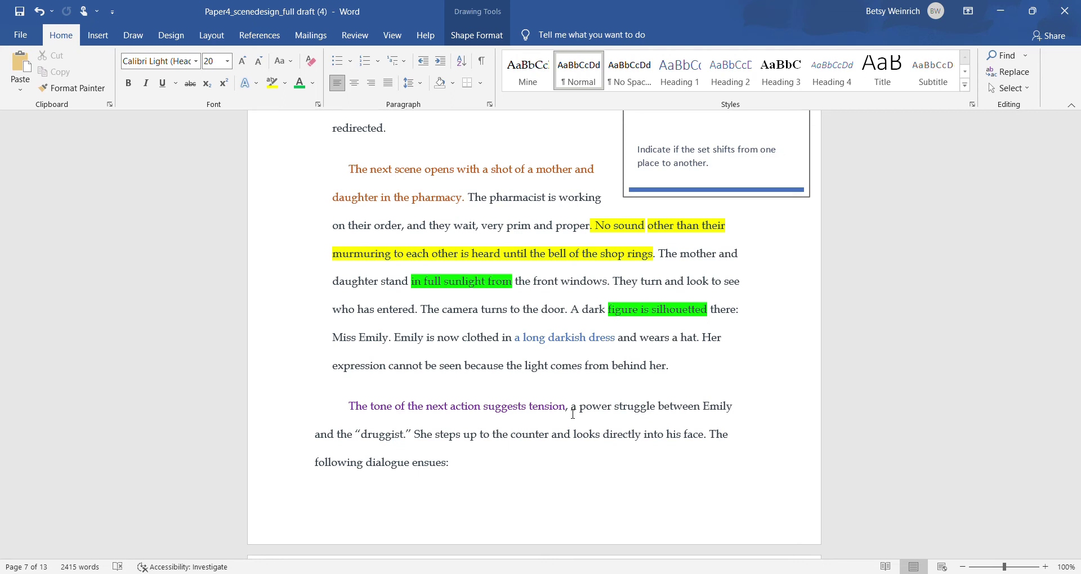
Examine the poison-buying dialogue set as a block quotation, its text box note, and the camera directions following it
{"action": "scroll", "coordinate": [573, 413], "scroll_direction": "down", "scroll_amount": 4}
{"action": "scroll", "coordinate": [452, 394], "scroll_direction": "down", "scroll_amount": 1}
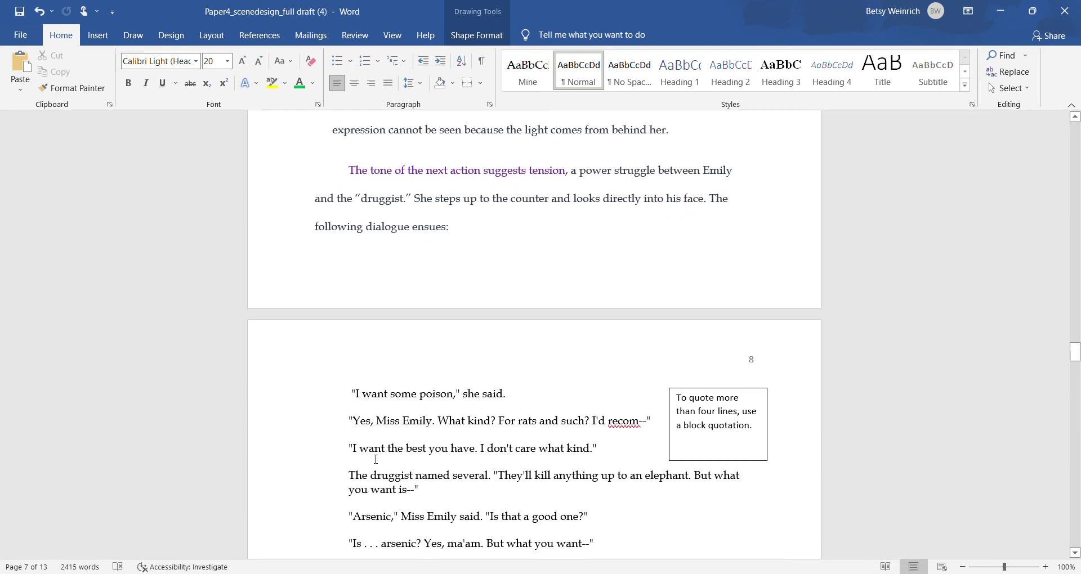
{"action": "scroll", "coordinate": [376, 459], "scroll_direction": "down", "scroll_amount": 2}
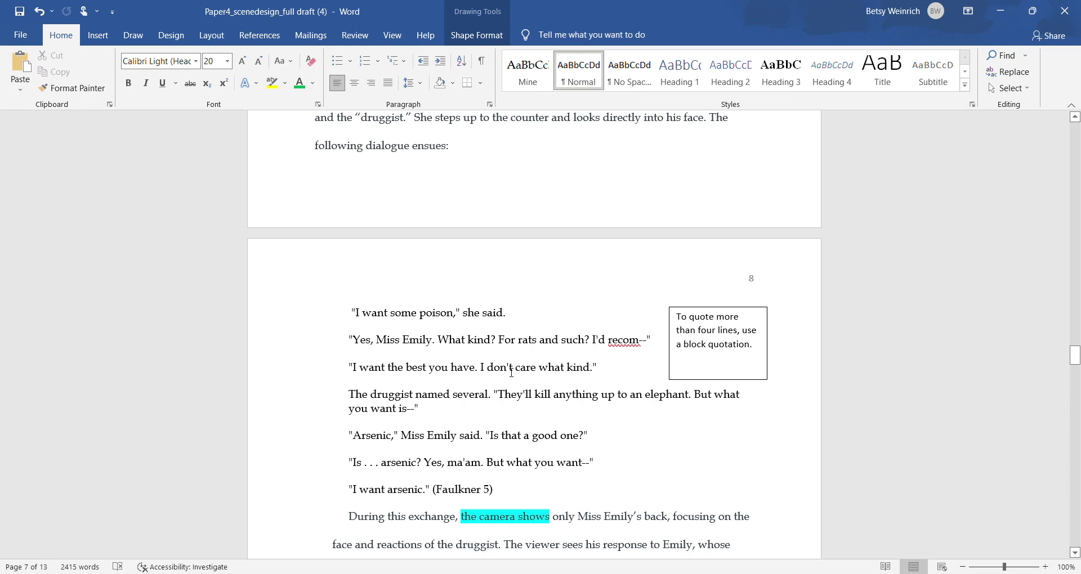
{"action": "scroll", "coordinate": [511, 373], "scroll_direction": "down", "scroll_amount": 5}
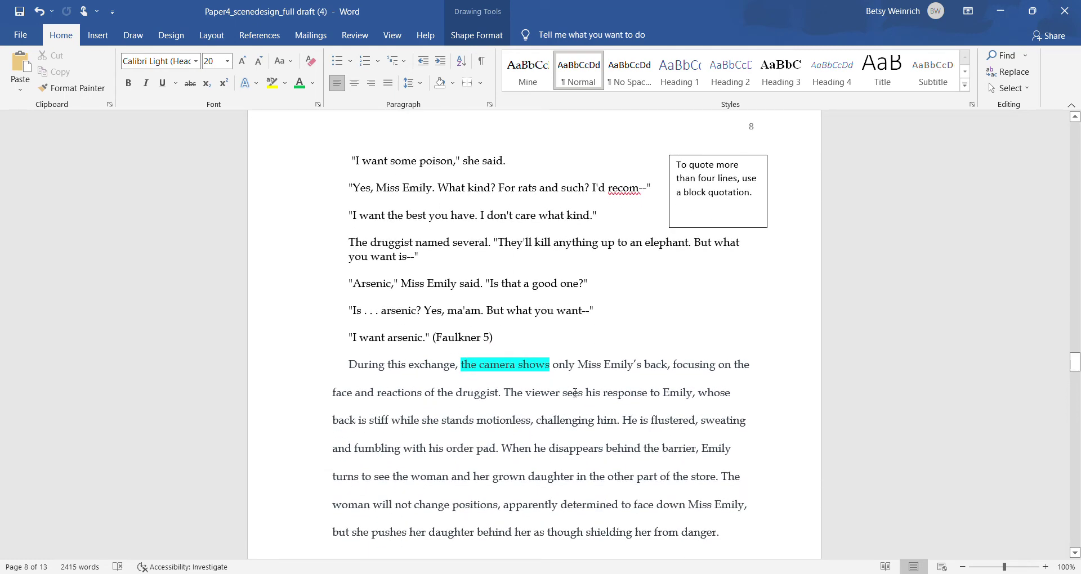
{"action": "scroll", "coordinate": [575, 393], "scroll_direction": "down", "scroll_amount": 2}
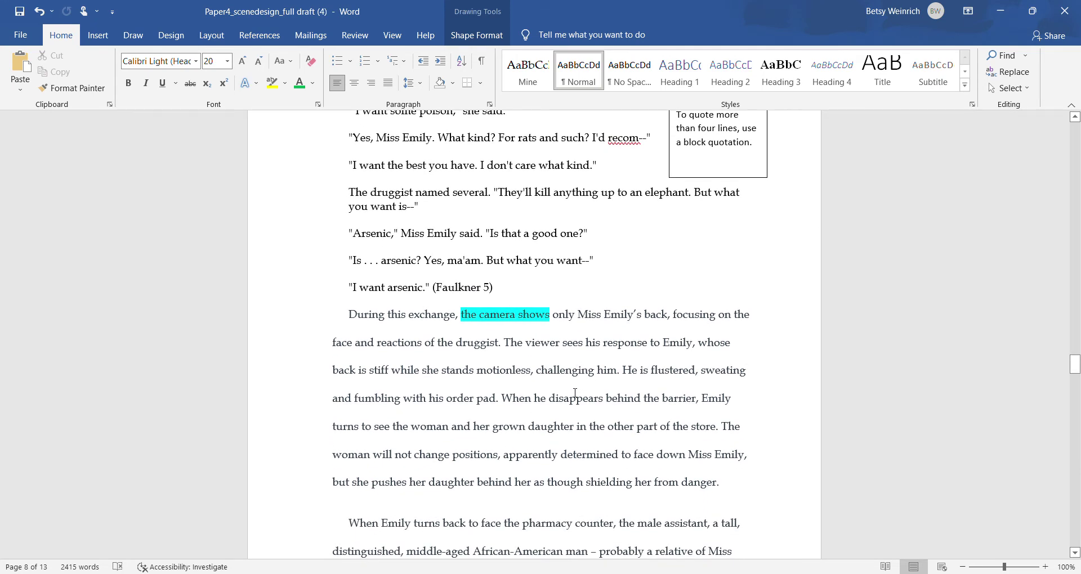
{"action": "scroll", "coordinate": [575, 393], "scroll_direction": "down", "scroll_amount": 2}
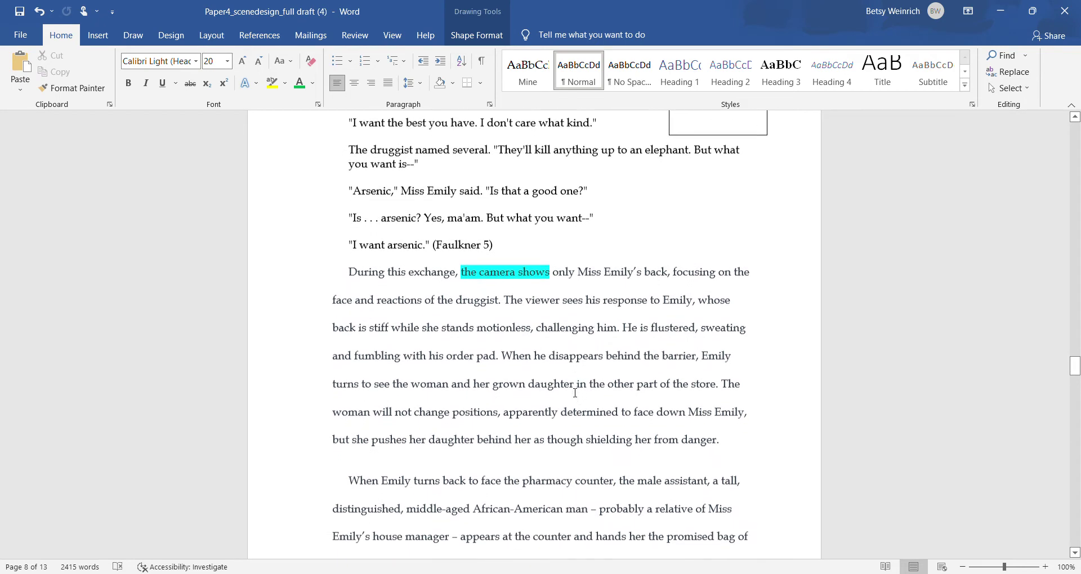
{"action": "scroll", "coordinate": [575, 393], "scroll_direction": "down", "scroll_amount": 1}
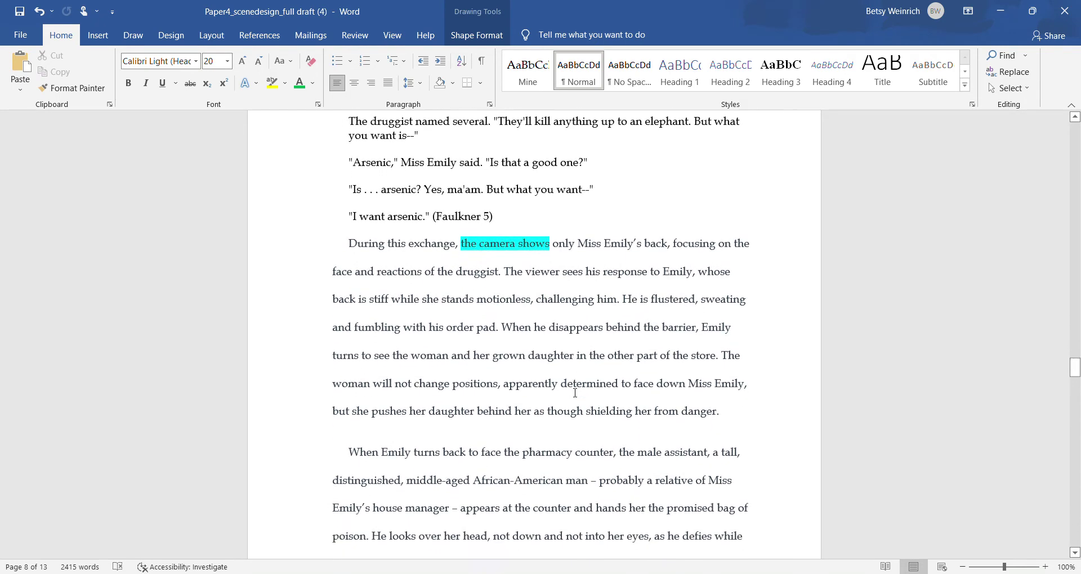
Read the paragraphs on the mother shielding her daughter and the pharmacy assistant handing Emily the poison
{"action": "scroll", "coordinate": [575, 393], "scroll_direction": "down", "scroll_amount": 3}
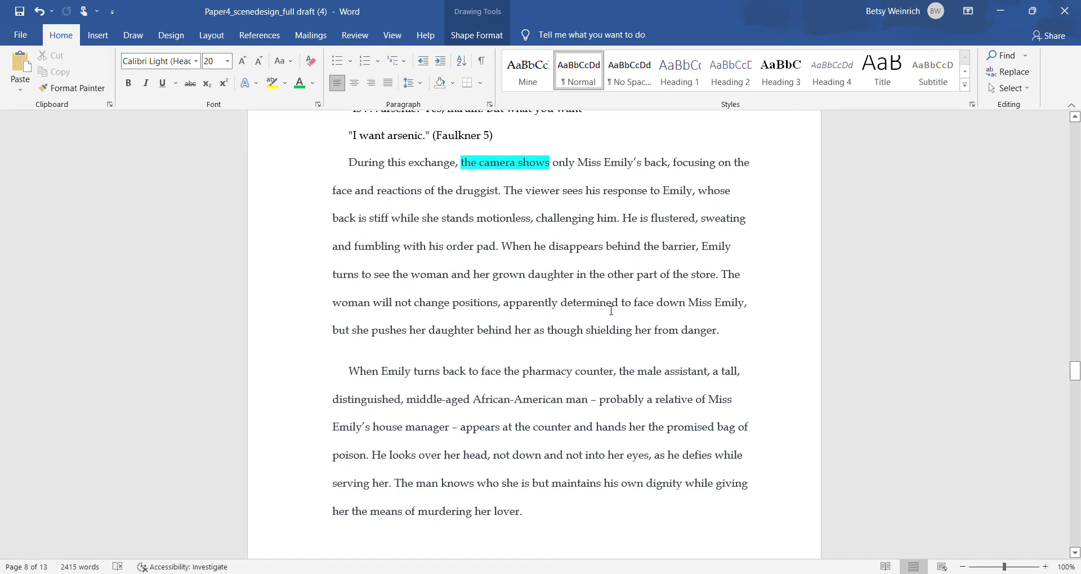
{"action": "scroll", "coordinate": [561, 372], "scroll_direction": "down", "scroll_amount": 2}
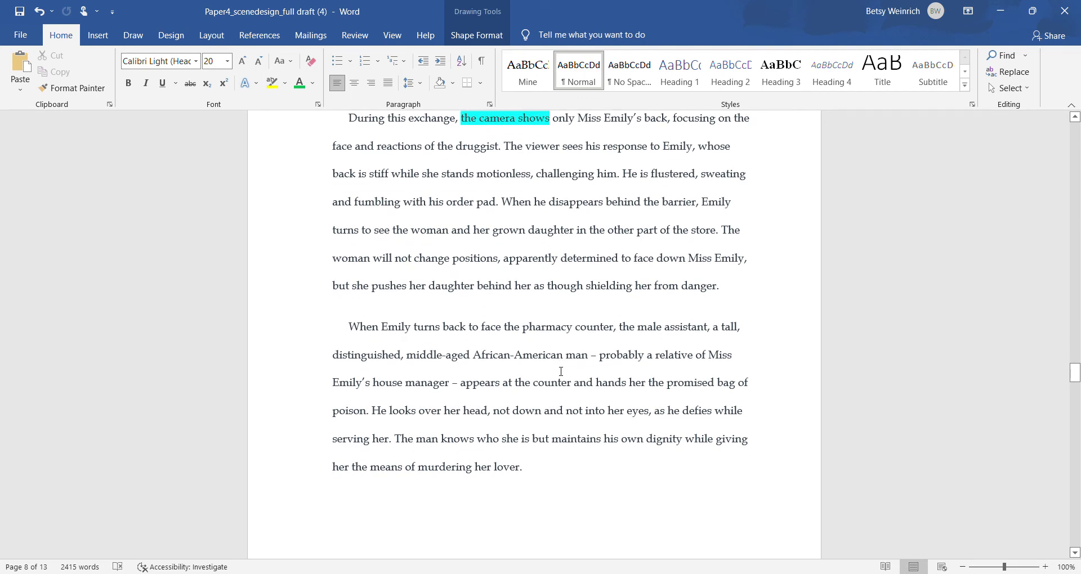
{"action": "scroll", "coordinate": [561, 372], "scroll_direction": "down", "scroll_amount": 5}
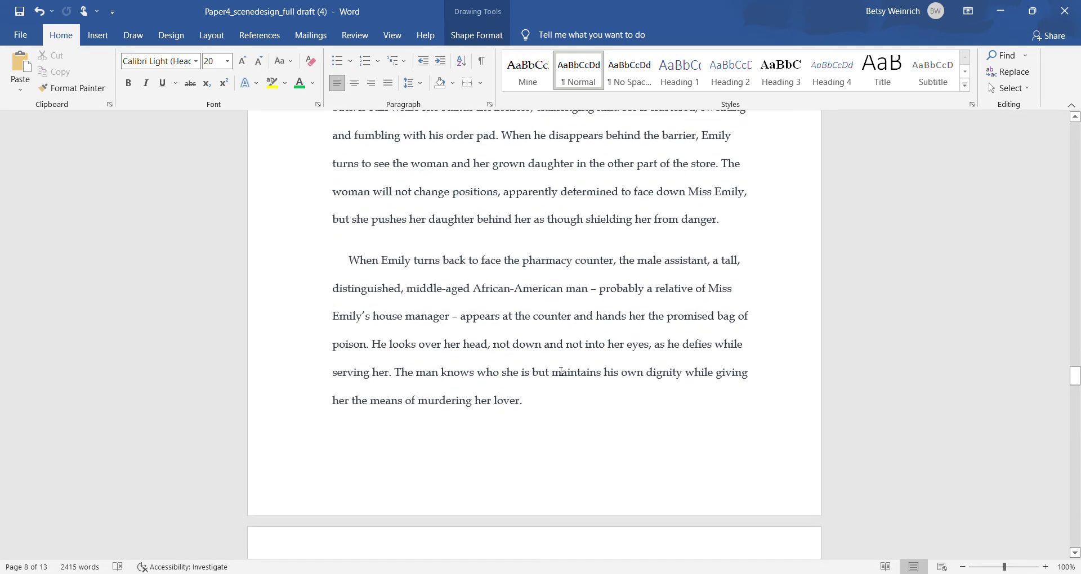
{"action": "scroll", "coordinate": [560, 371], "scroll_direction": "down", "scroll_amount": 3}
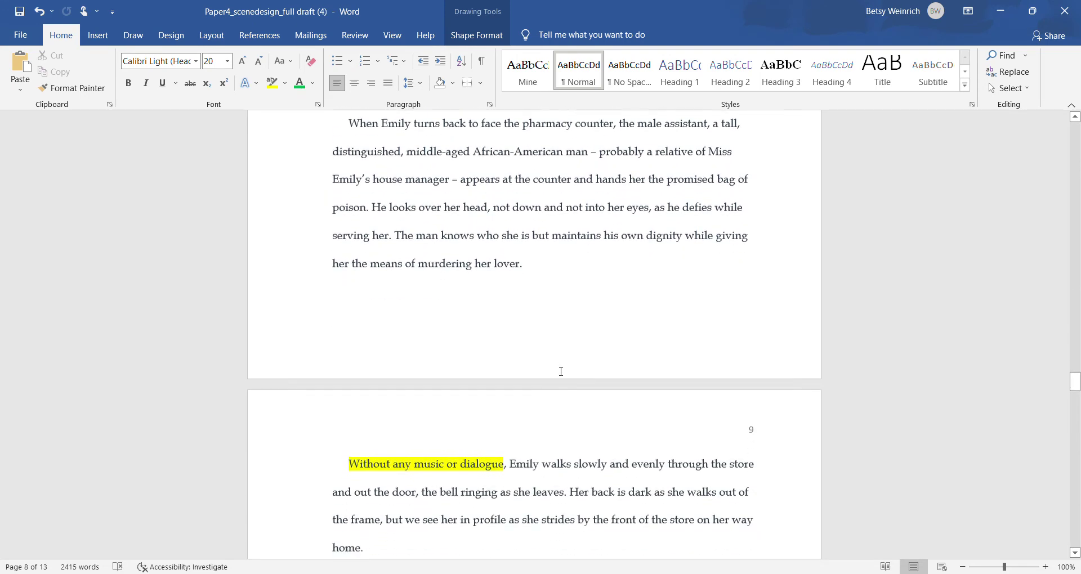
{"action": "scroll", "coordinate": [557, 372], "scroll_direction": "down", "scroll_amount": 1}
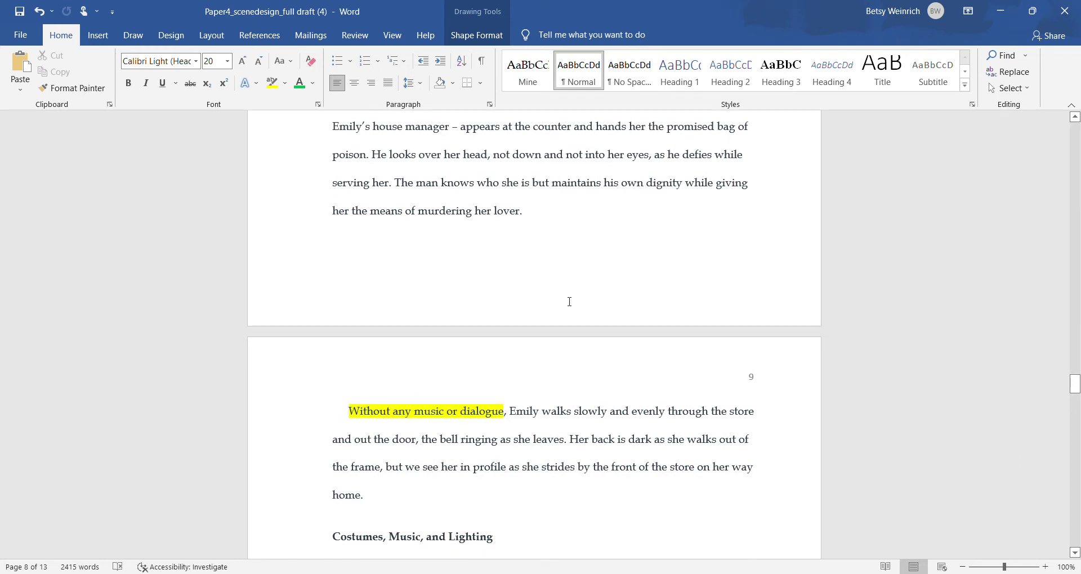
{"action": "scroll", "coordinate": [585, 204], "scroll_direction": "up", "scroll_amount": 5}
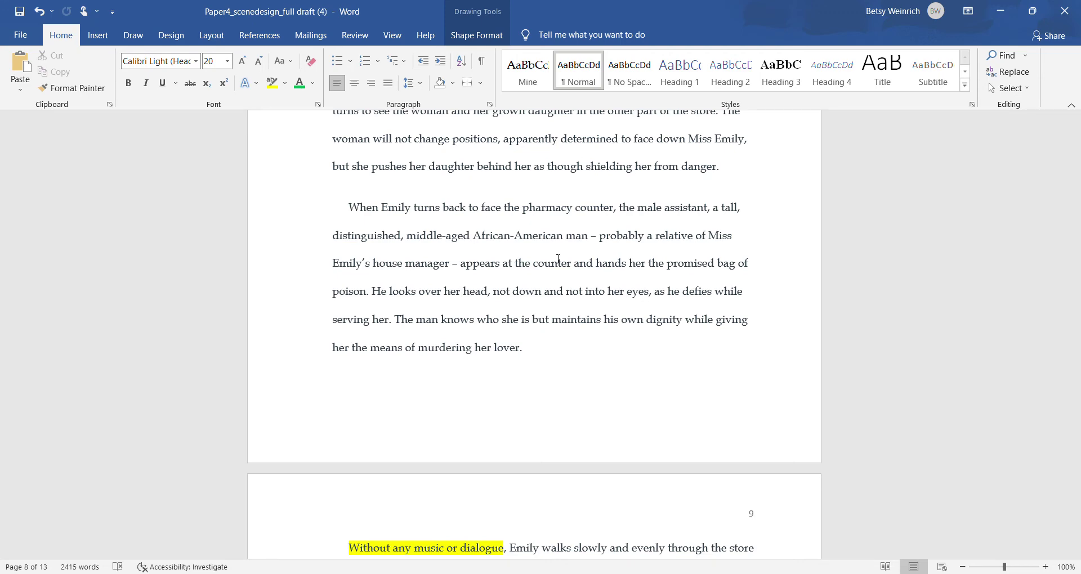
{"action": "scroll", "coordinate": [558, 259], "scroll_direction": "down", "scroll_amount": 3}
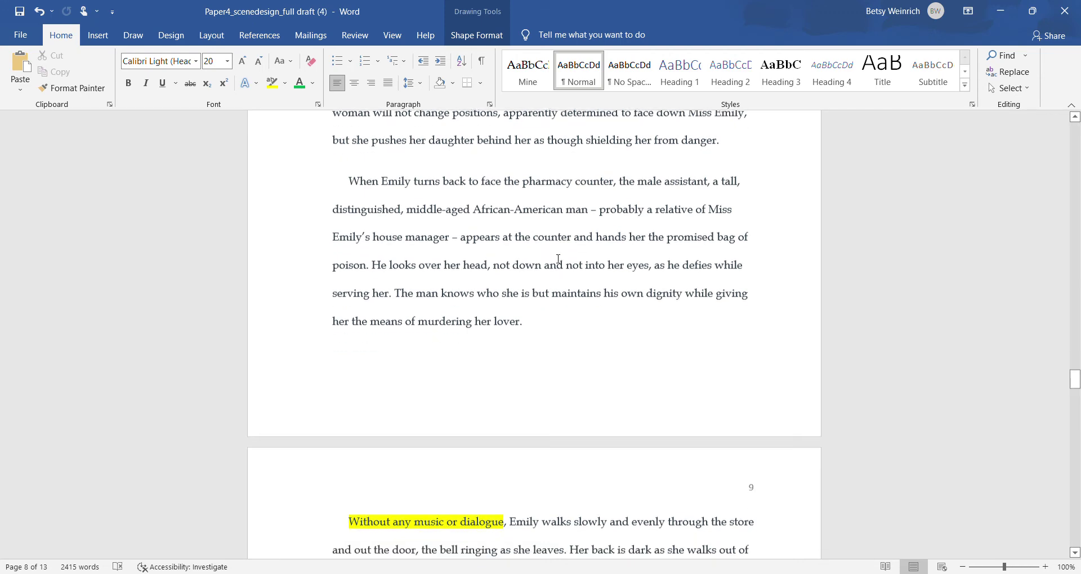
Review Emily's silent exit and the Costumes, Music, and Lighting section through to the Conclusion heading
{"action": "scroll", "coordinate": [558, 259], "scroll_direction": "down", "scroll_amount": 2}
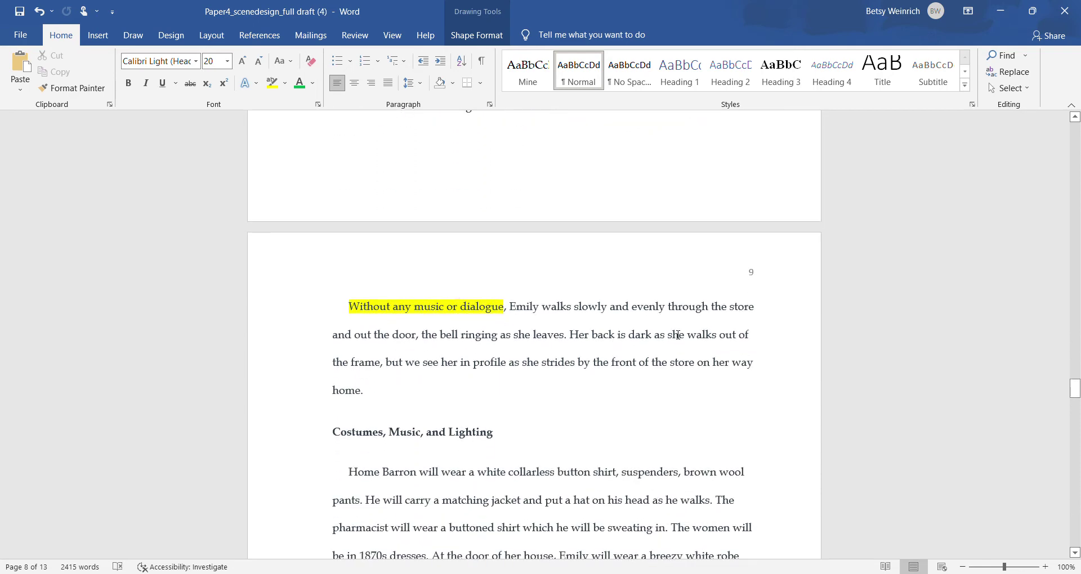
{"action": "scroll", "coordinate": [585, 363], "scroll_direction": "down", "scroll_amount": 4}
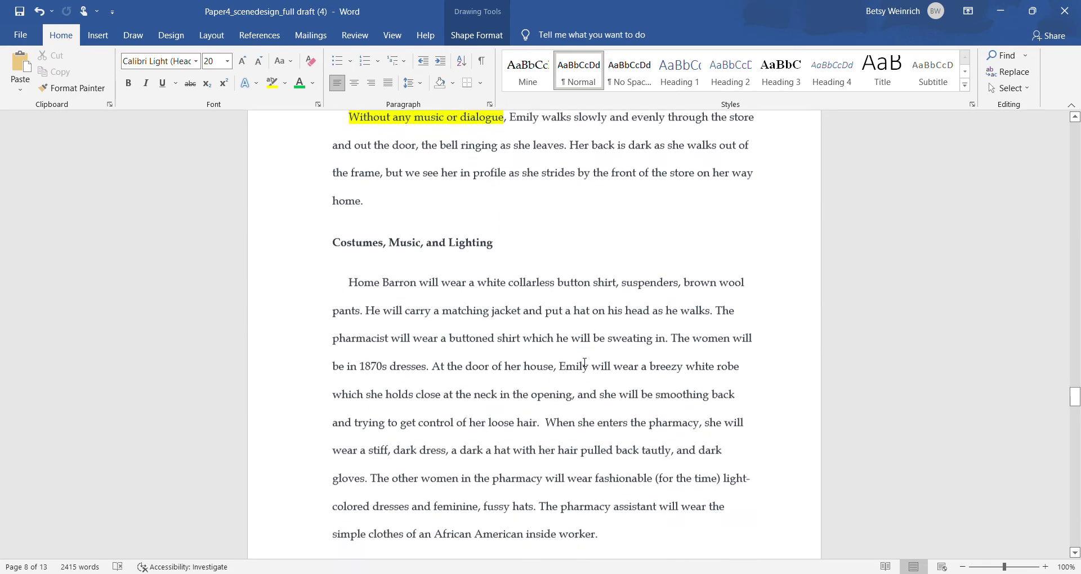
{"action": "scroll", "coordinate": [585, 364], "scroll_direction": "down", "scroll_amount": 1}
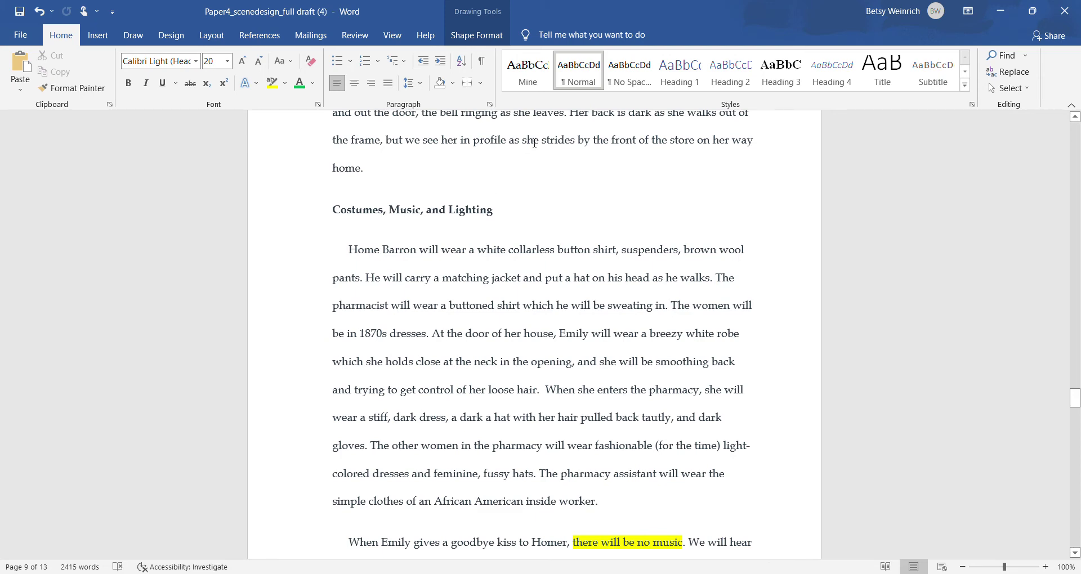
{"action": "scroll", "coordinate": [524, 308], "scroll_direction": "down", "scroll_amount": 1}
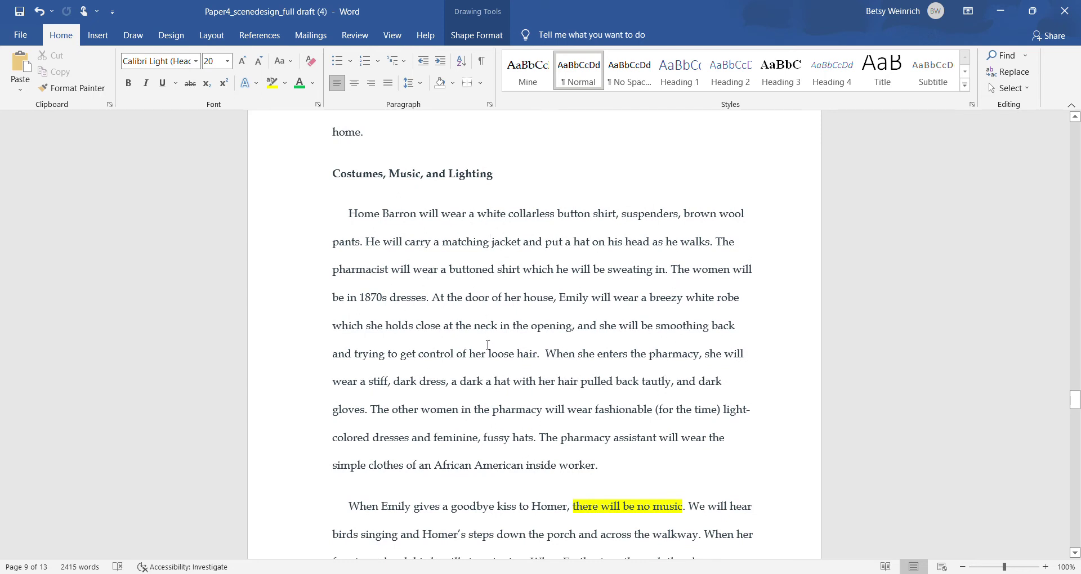
{"action": "scroll", "coordinate": [488, 347], "scroll_direction": "down", "scroll_amount": 4}
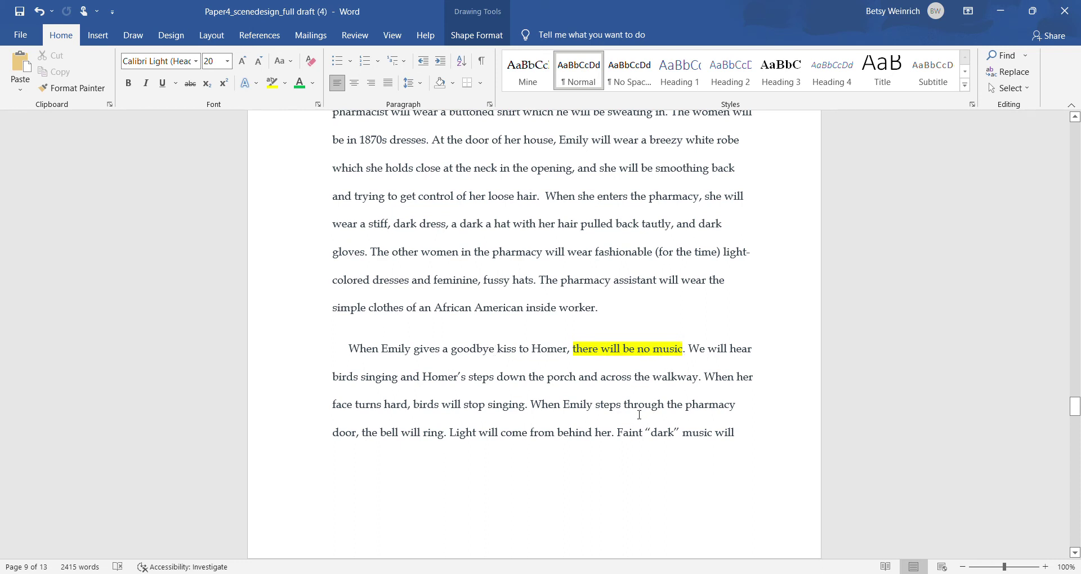
{"action": "scroll", "coordinate": [639, 415], "scroll_direction": "down", "scroll_amount": 2}
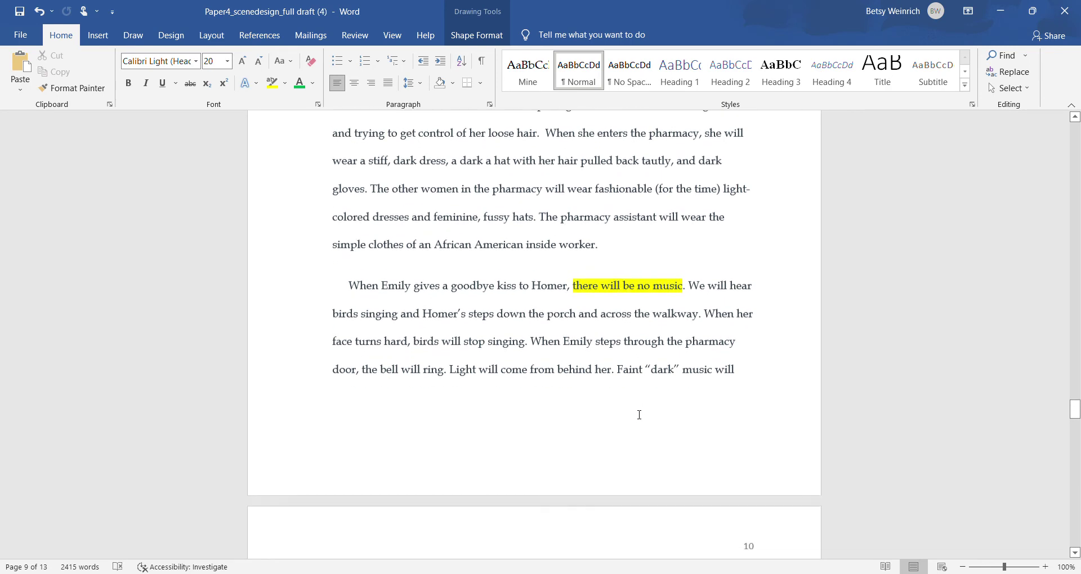
{"action": "scroll", "coordinate": [718, 392], "scroll_direction": "down", "scroll_amount": 5}
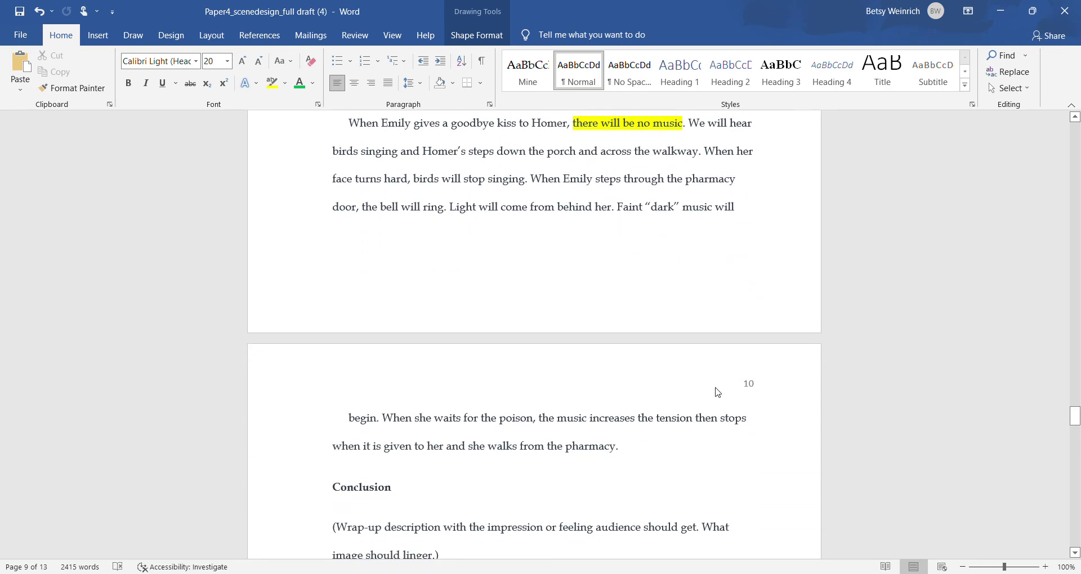
Return to the block quotation of the arsenic dialogue on page 8 and re-examine its layout and note
{"action": "scroll", "coordinate": [717, 393], "scroll_direction": "up", "scroll_amount": 5}
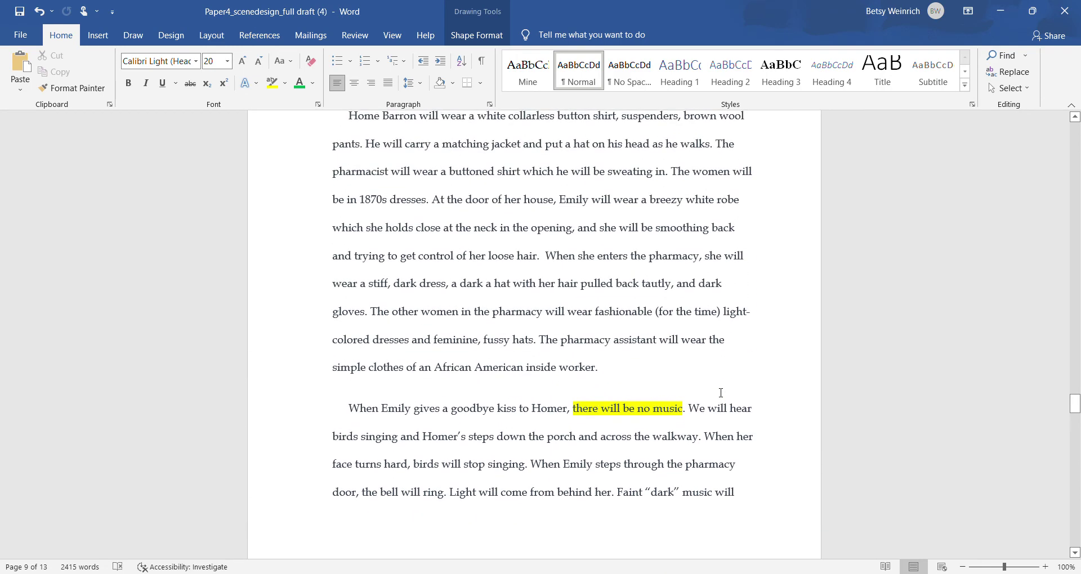
{"action": "scroll", "coordinate": [721, 392], "scroll_direction": "up", "scroll_amount": 14}
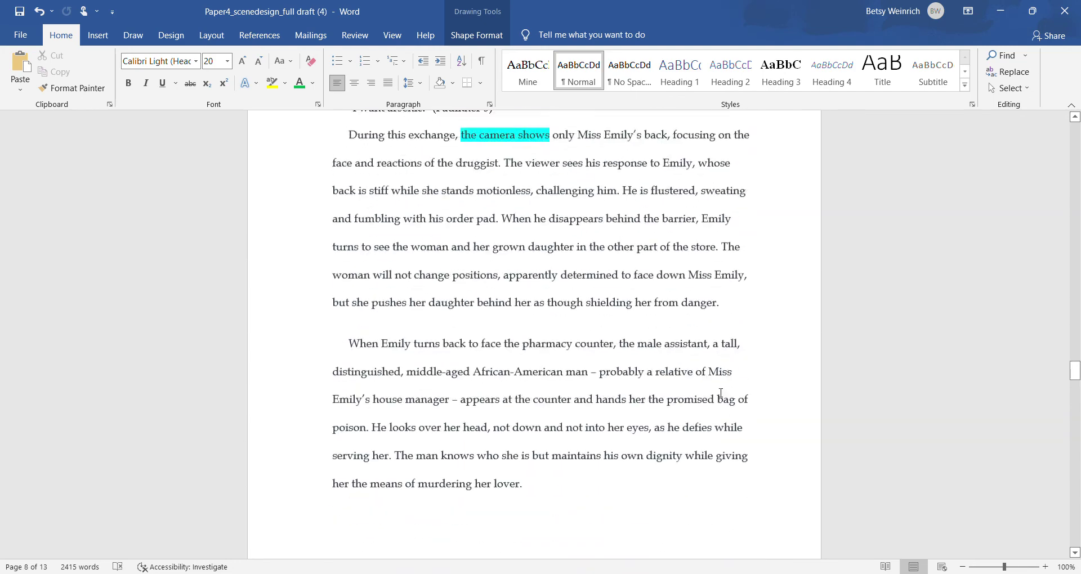
{"action": "scroll", "coordinate": [721, 392], "scroll_direction": "up", "scroll_amount": 13}
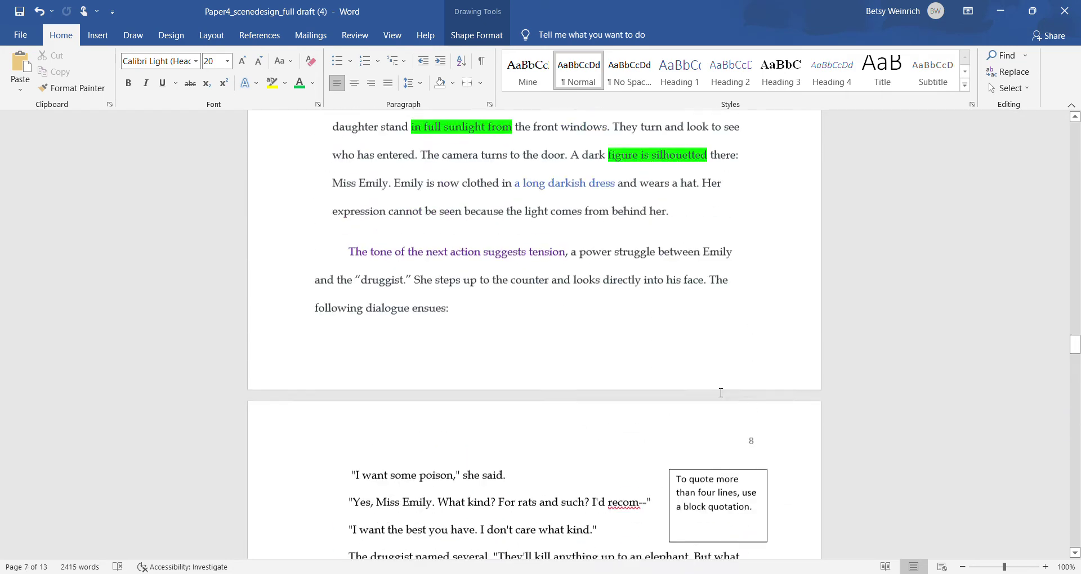
{"action": "scroll", "coordinate": [720, 392], "scroll_direction": "up", "scroll_amount": 1}
{"action": "scroll", "coordinate": [719, 392], "scroll_direction": "down", "scroll_amount": 3}
{"action": "scroll", "coordinate": [719, 392], "scroll_direction": "down", "scroll_amount": 3}
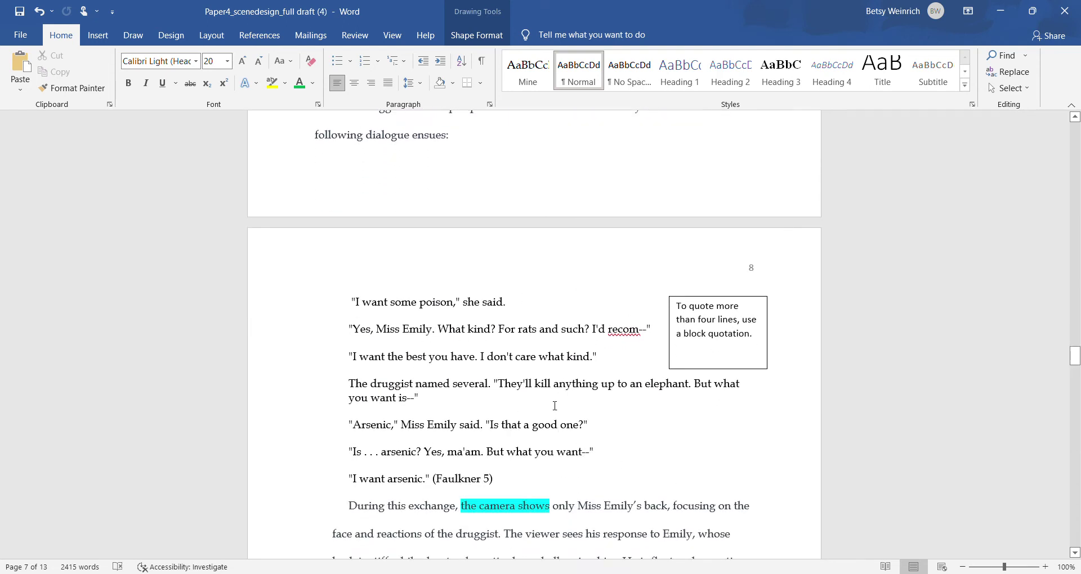
Return to the first page and review the MLA heading, the paper's title, the introductory paragraph and their margin notes
{"action": "scroll", "coordinate": [555, 406], "scroll_direction": "up", "scroll_amount": 3}
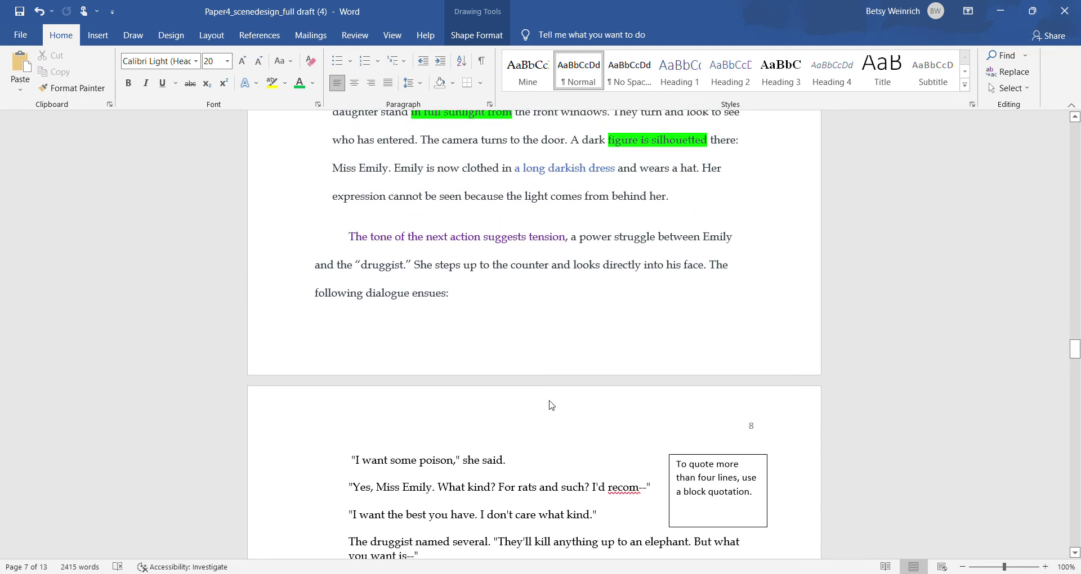
{"action": "scroll", "coordinate": [551, 406], "scroll_direction": "up", "scroll_amount": 10}
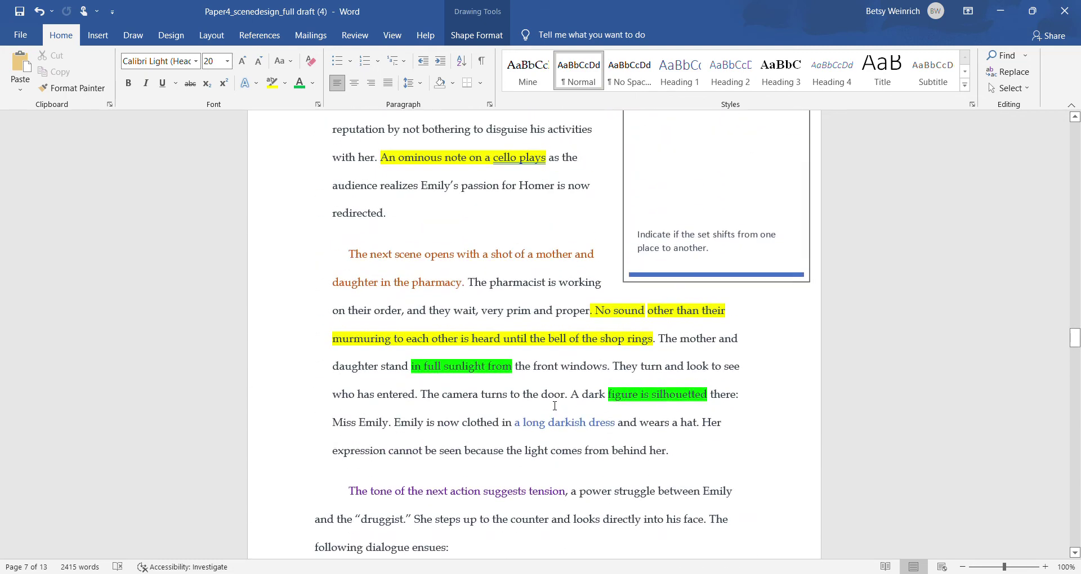
{"action": "scroll", "coordinate": [555, 406], "scroll_direction": "up", "scroll_amount": 15}
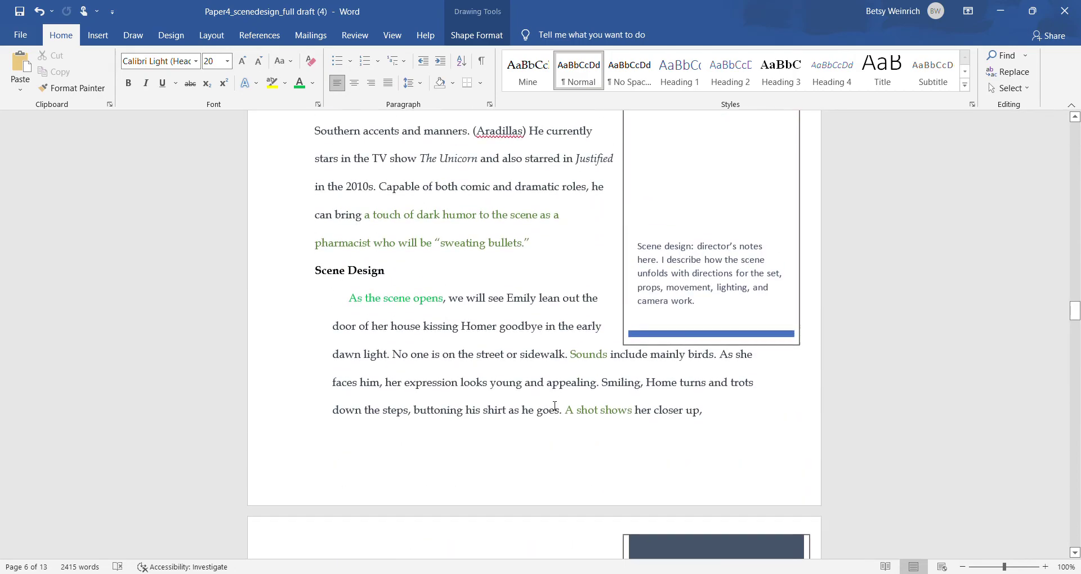
{"action": "scroll", "coordinate": [555, 406], "scroll_direction": "up", "scroll_amount": 15}
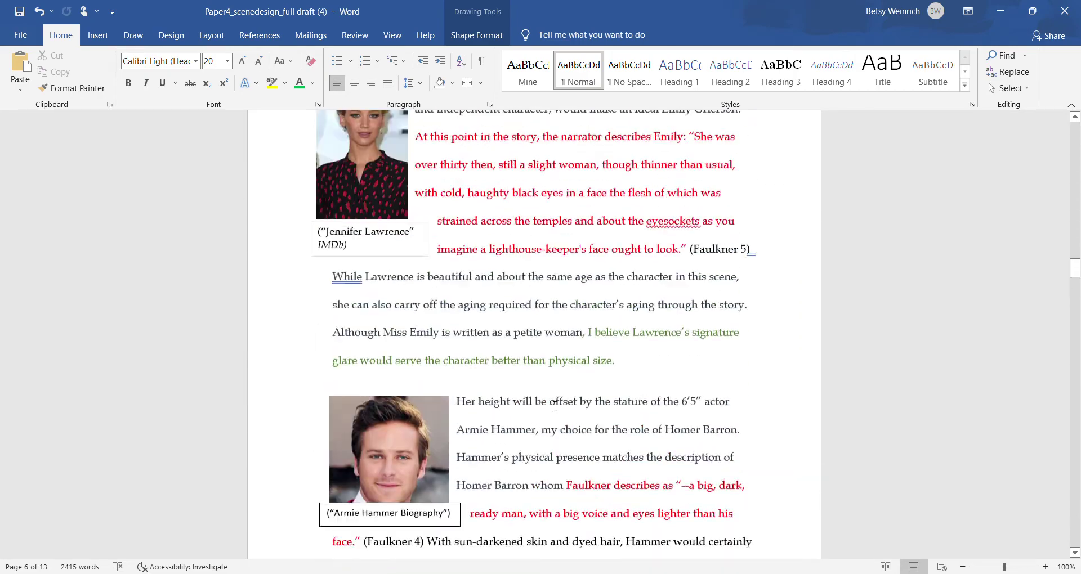
{"action": "scroll", "coordinate": [555, 405], "scroll_direction": "up", "scroll_amount": 20}
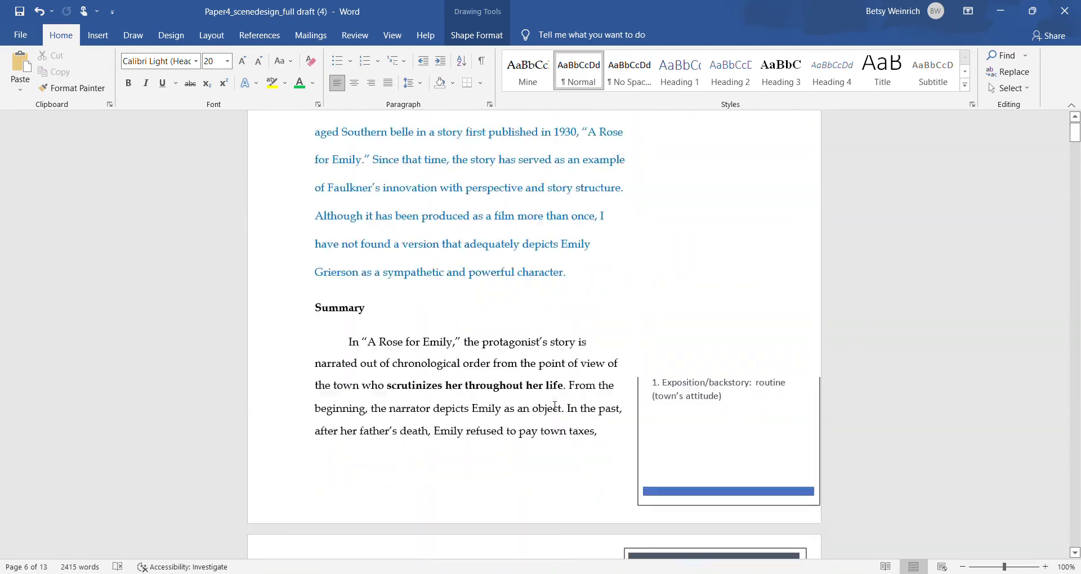
{"action": "scroll", "coordinate": [554, 405], "scroll_direction": "down", "scroll_amount": 1}
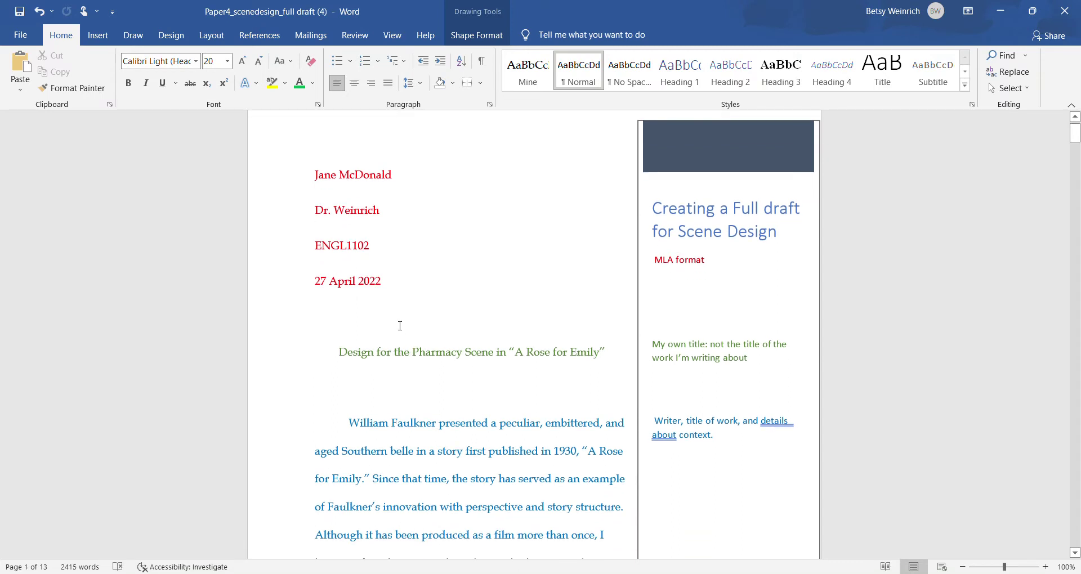
{"action": "scroll", "coordinate": [400, 326], "scroll_direction": "down", "scroll_amount": 9}
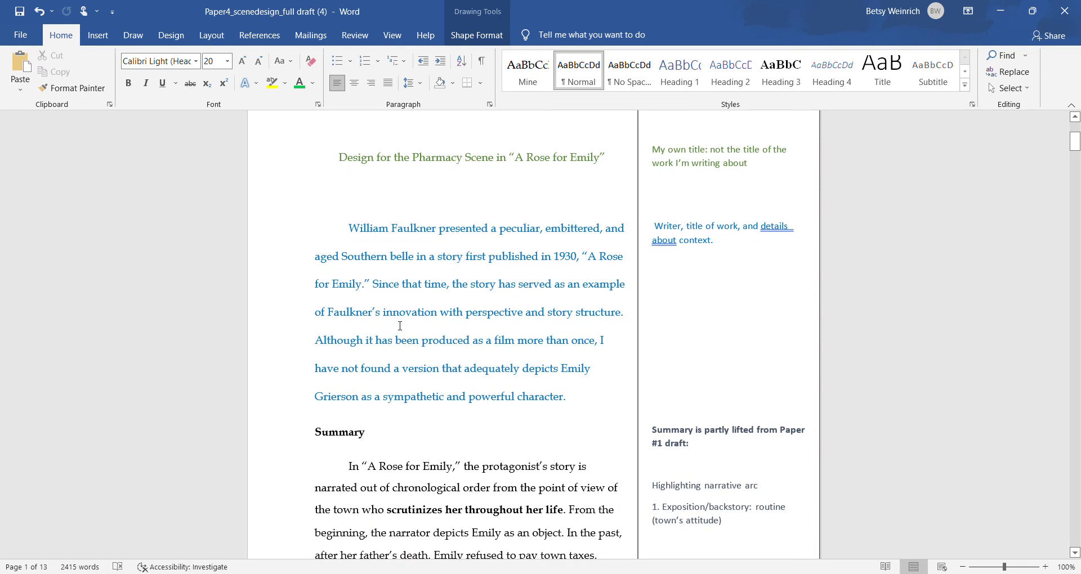
Review the end of the Summary, the Message section and the opening of Design: Director's Notes with their margin notes
{"action": "scroll", "coordinate": [489, 297], "scroll_direction": "down", "scroll_amount": 20}
{"action": "scroll", "coordinate": [490, 297], "scroll_direction": "down", "scroll_amount": 20}
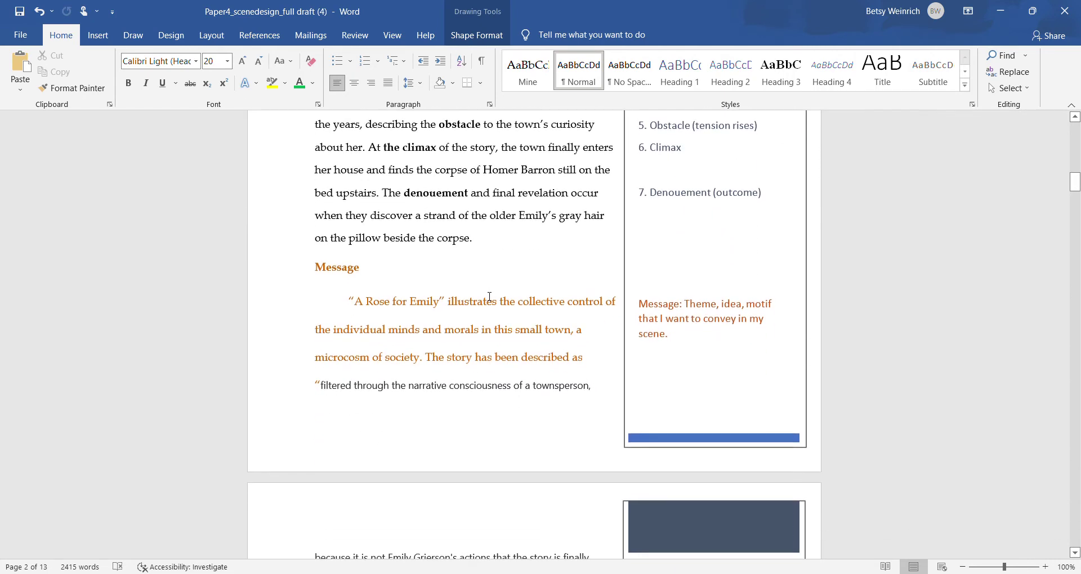
{"action": "scroll", "coordinate": [490, 297], "scroll_direction": "down", "scroll_amount": 6}
{"action": "scroll", "coordinate": [488, 297], "scroll_direction": "down", "scroll_amount": 10}
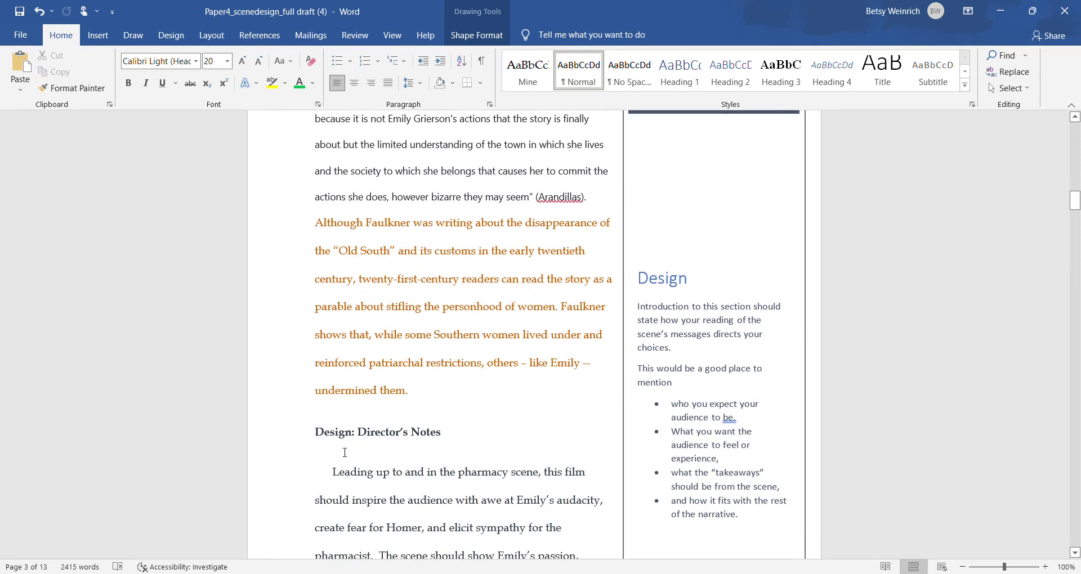
{"action": "scroll", "coordinate": [345, 453], "scroll_direction": "down", "scroll_amount": 8}
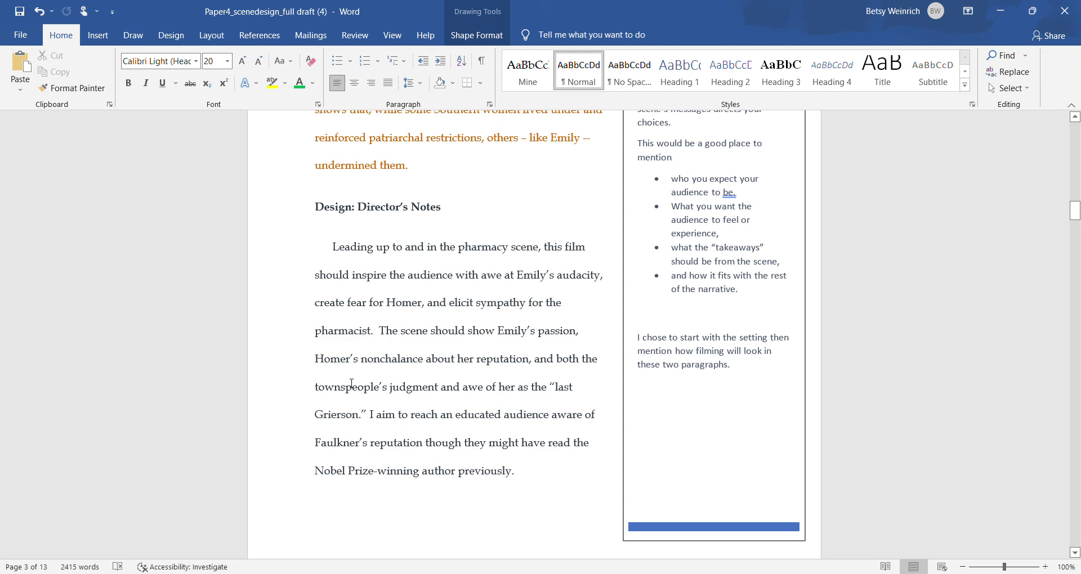
Read the Set and Style section on page 4, comparing it with the margin note about setting and filming
{"action": "scroll", "coordinate": [349, 384], "scroll_direction": "down", "scroll_amount": 5}
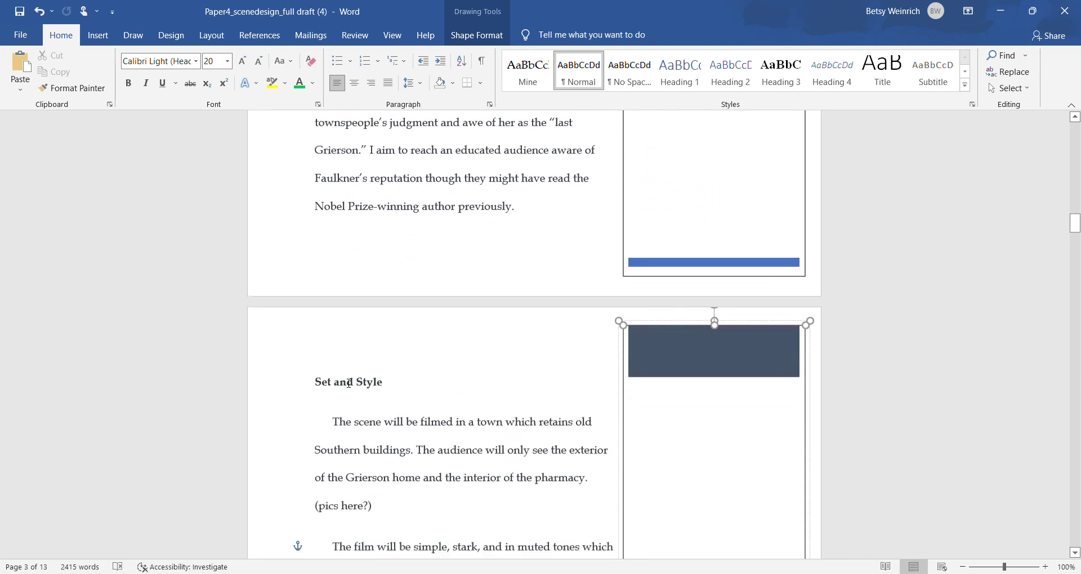
{"action": "scroll", "coordinate": [349, 384], "scroll_direction": "down", "scroll_amount": 1}
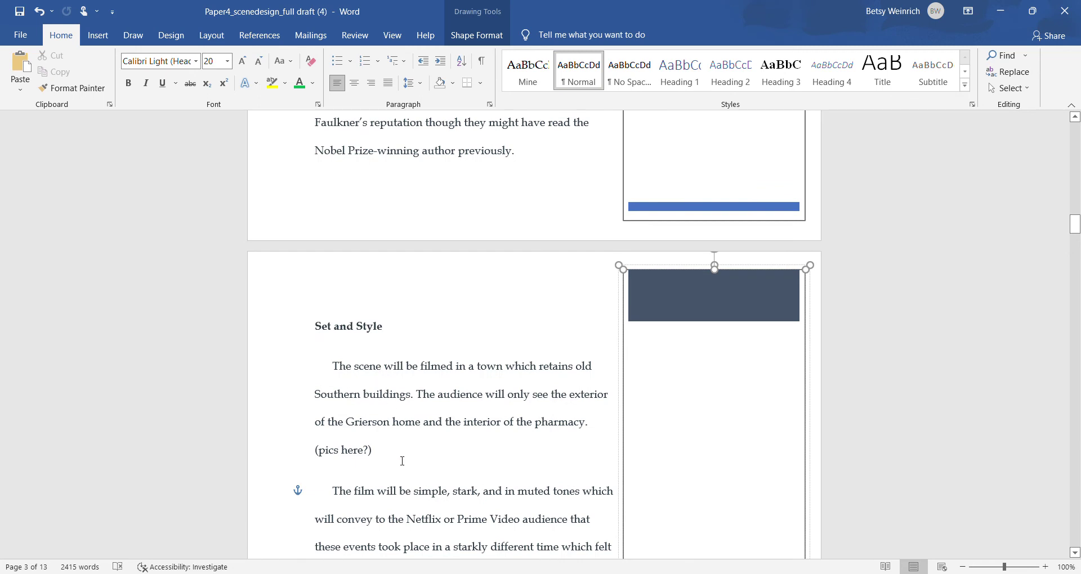
{"action": "scroll", "coordinate": [403, 461], "scroll_direction": "down", "scroll_amount": 2}
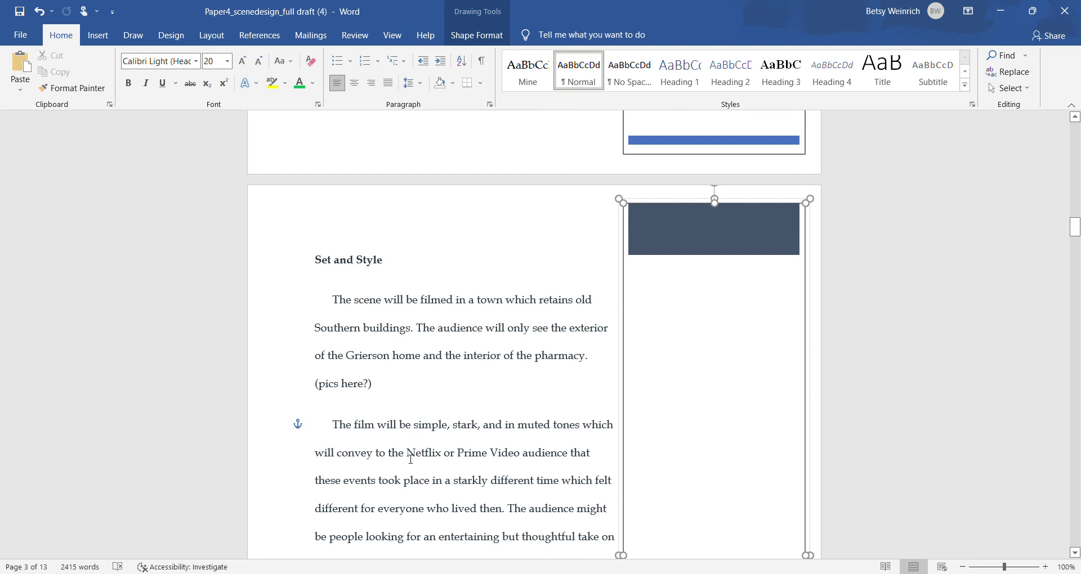
{"action": "scroll", "coordinate": [411, 459], "scroll_direction": "up", "scroll_amount": 5}
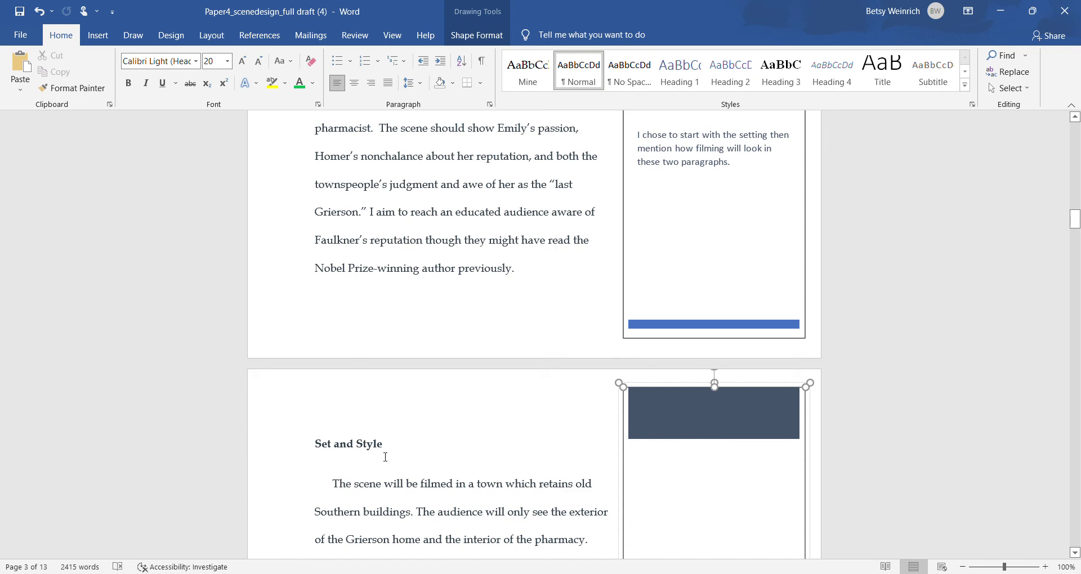
{"action": "scroll", "coordinate": [384, 453], "scroll_direction": "down", "scroll_amount": 3}
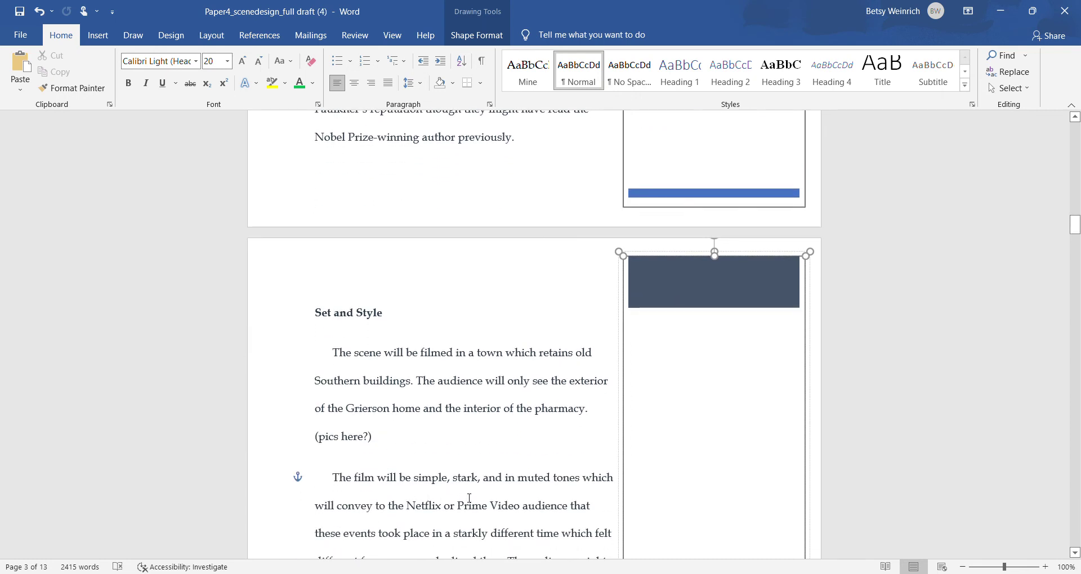
{"action": "scroll", "coordinate": [470, 498], "scroll_direction": "down", "scroll_amount": 4}
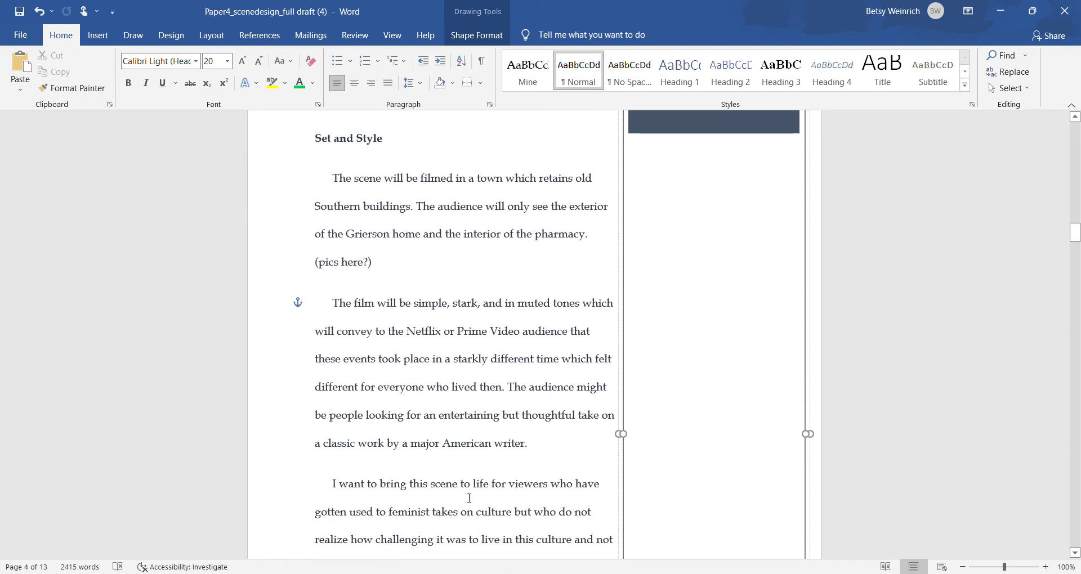
Deselect the margin text box and read the paragraph on intended viewers with the note on transitioning to actors
{"action": "left_click", "coordinate": [470, 498]}
{"action": "scroll", "coordinate": [470, 498], "scroll_direction": "down", "scroll_amount": 3}
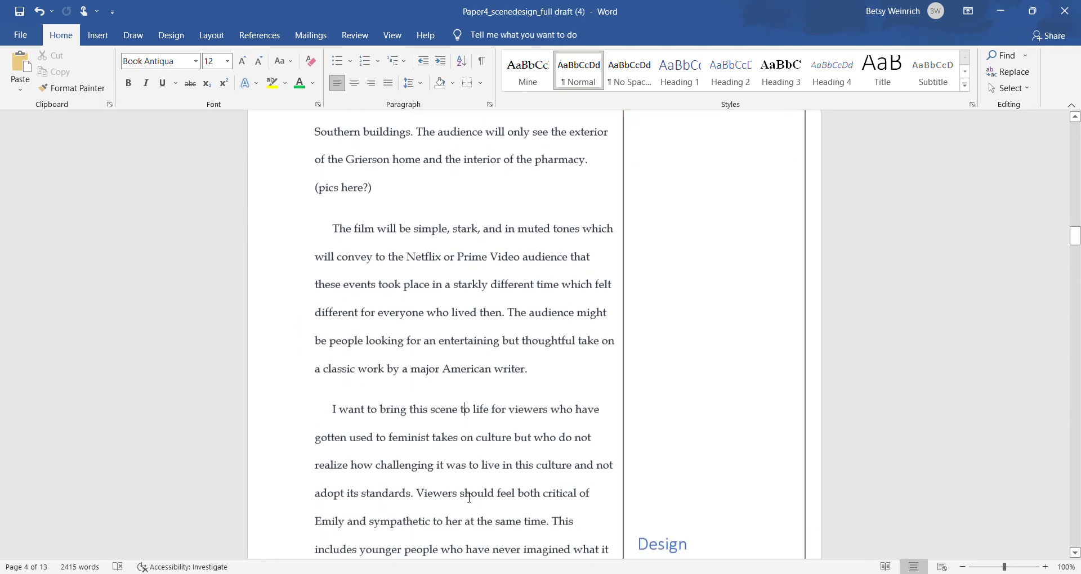
{"action": "scroll", "coordinate": [470, 499], "scroll_direction": "down", "scroll_amount": 2}
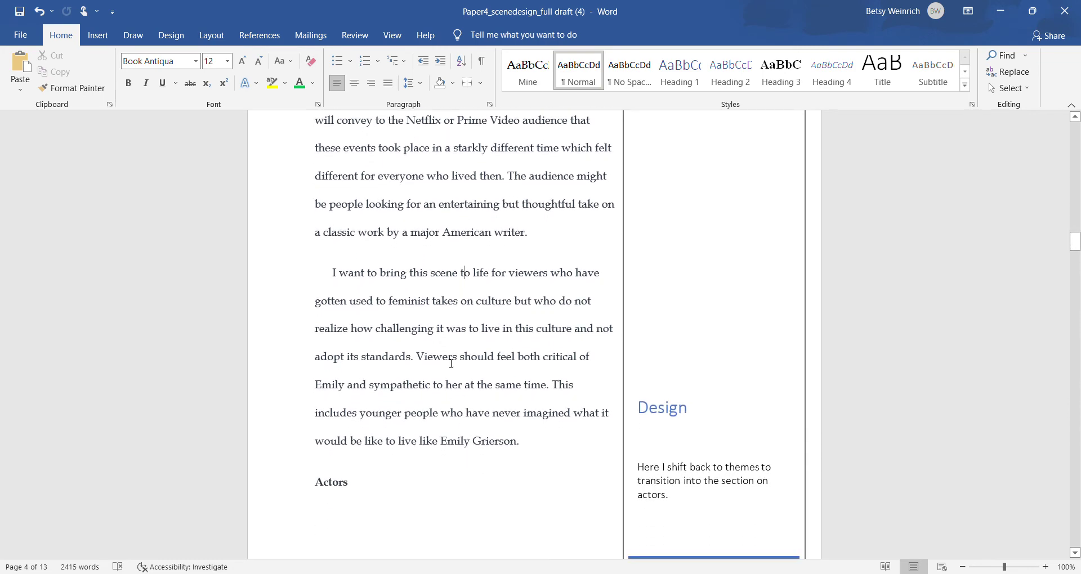
{"action": "scroll", "coordinate": [452, 364], "scroll_direction": "down", "scroll_amount": 4}
{"action": "scroll", "coordinate": [451, 364], "scroll_direction": "up", "scroll_amount": 4}
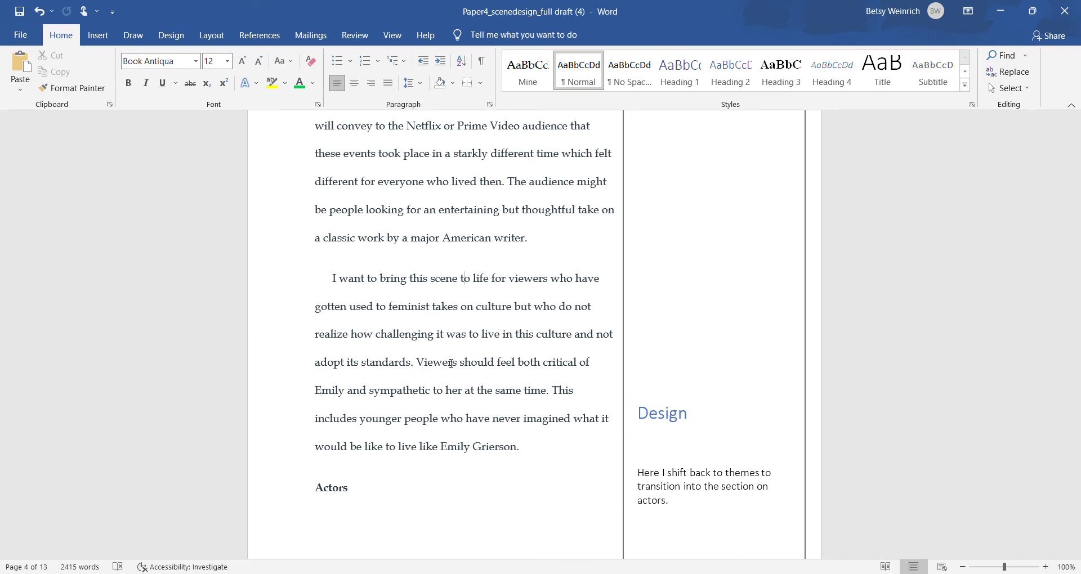
{"action": "scroll", "coordinate": [451, 363], "scroll_direction": "up", "scroll_amount": 1}
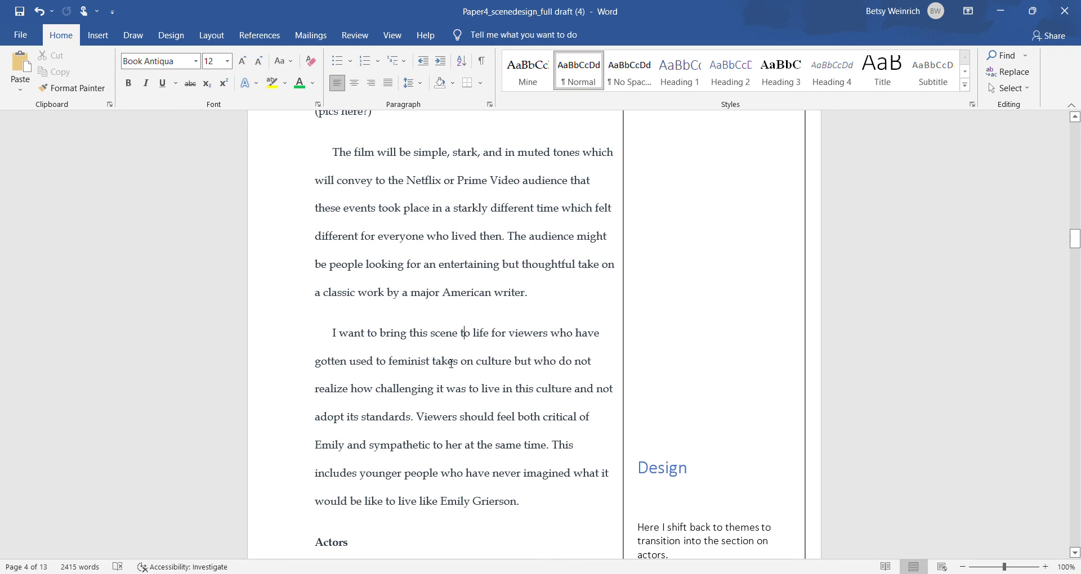
{"action": "scroll", "coordinate": [451, 363], "scroll_direction": "down", "scroll_amount": 1}
{"action": "scroll", "coordinate": [451, 364], "scroll_direction": "down", "scroll_amount": 1}
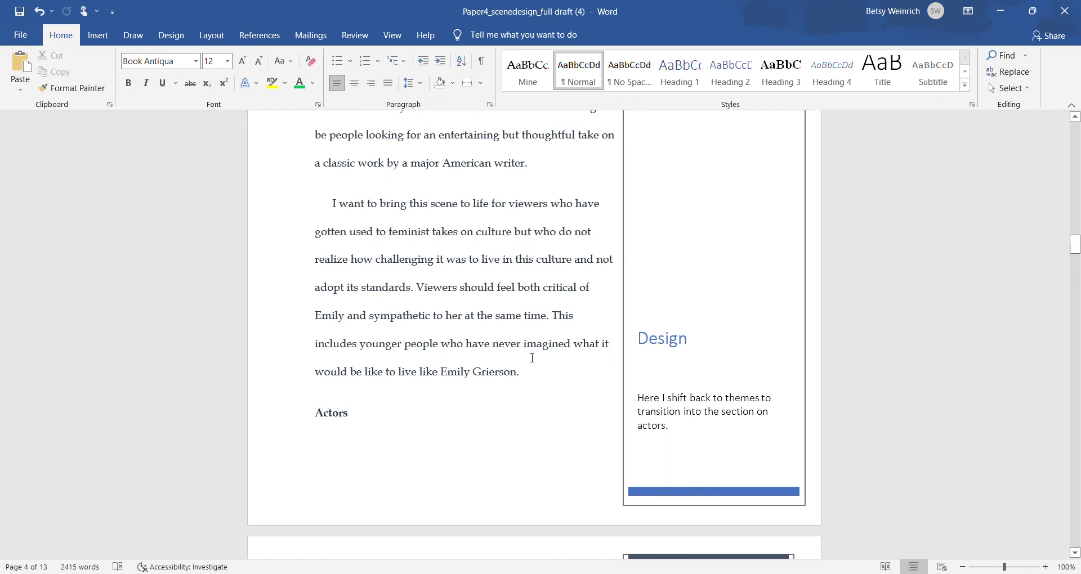
Examine the Actors section's introduction and the quoted Faulkner descriptions supporting the casting of Emily and Homer Barron
{"action": "scroll", "coordinate": [532, 358], "scroll_direction": "down", "scroll_amount": 2}
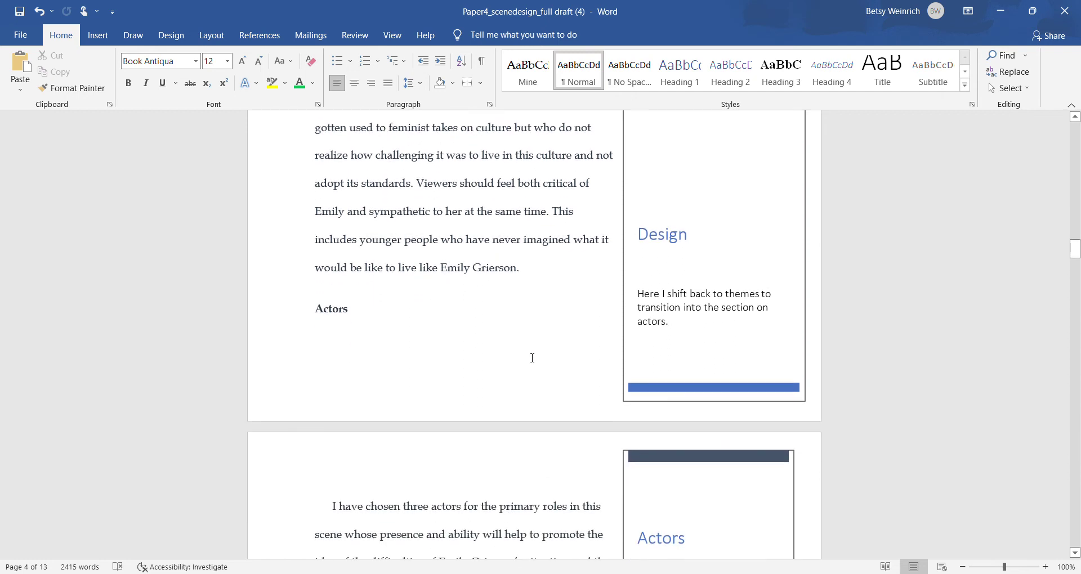
{"action": "scroll", "coordinate": [532, 358], "scroll_direction": "down", "scroll_amount": 4}
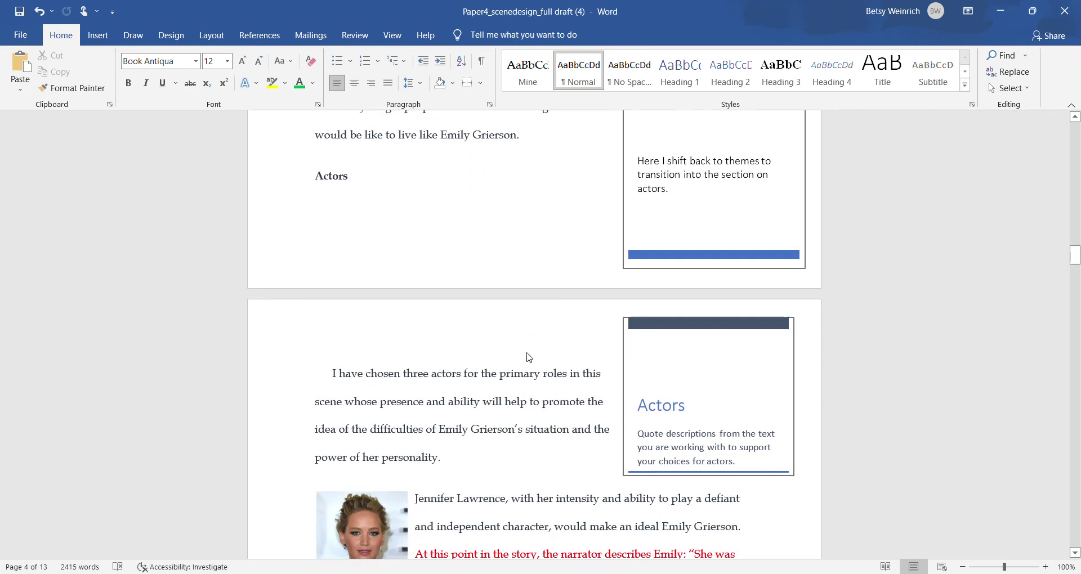
{"action": "scroll", "coordinate": [532, 358], "scroll_direction": "down", "scroll_amount": 2}
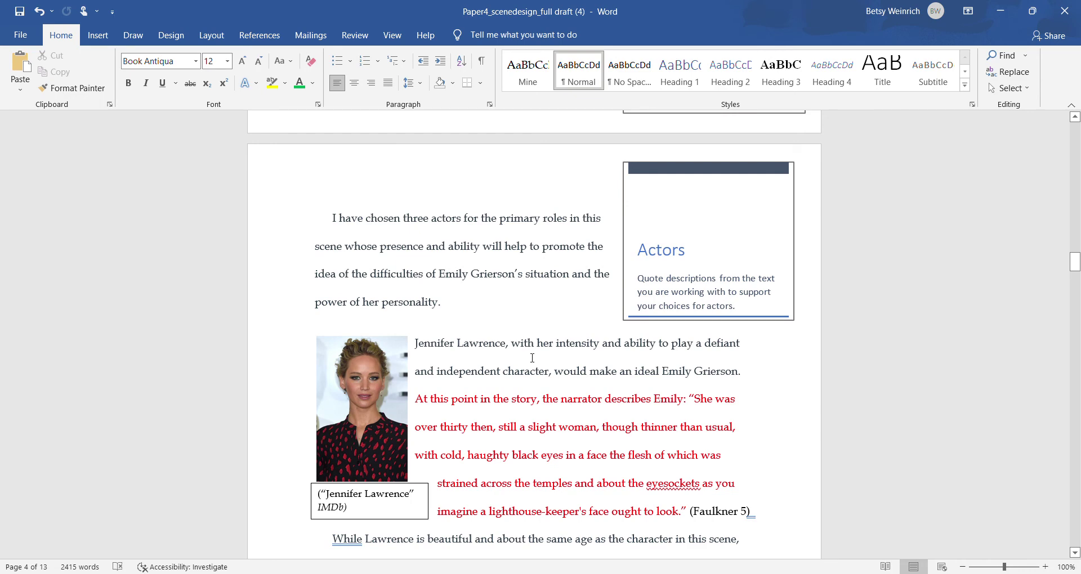
{"action": "scroll", "coordinate": [532, 359], "scroll_direction": "down", "scroll_amount": 1}
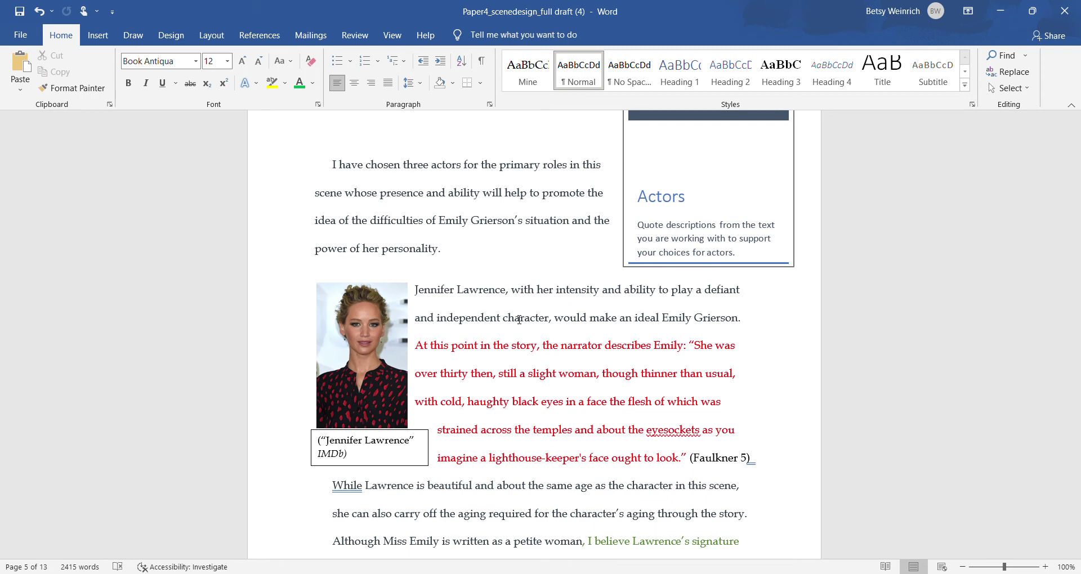
{"action": "scroll", "coordinate": [520, 319], "scroll_direction": "down", "scroll_amount": 6}
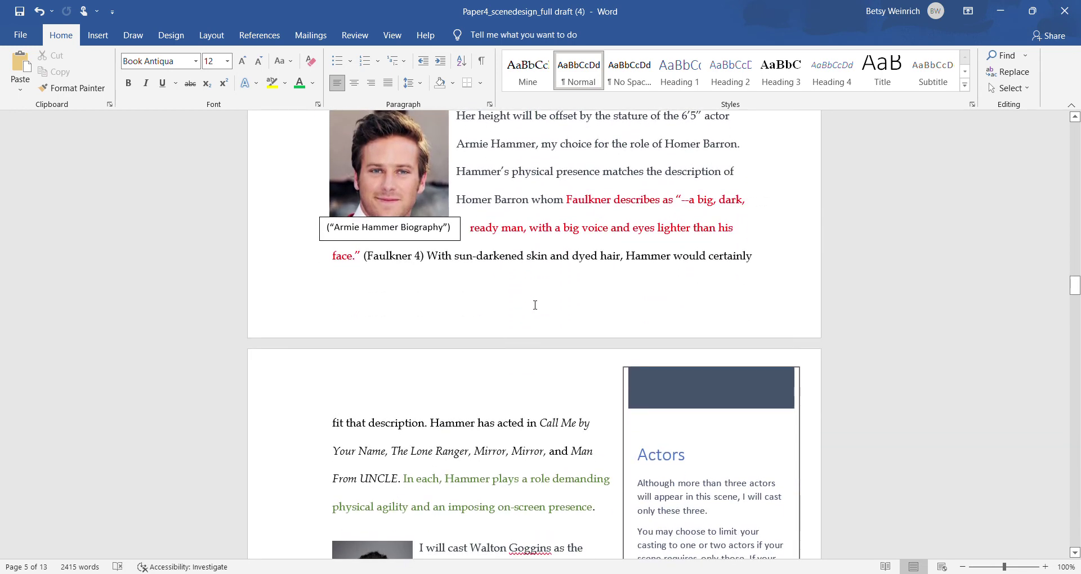
{"action": "scroll", "coordinate": [609, 271], "scroll_direction": "up", "scroll_amount": 4}
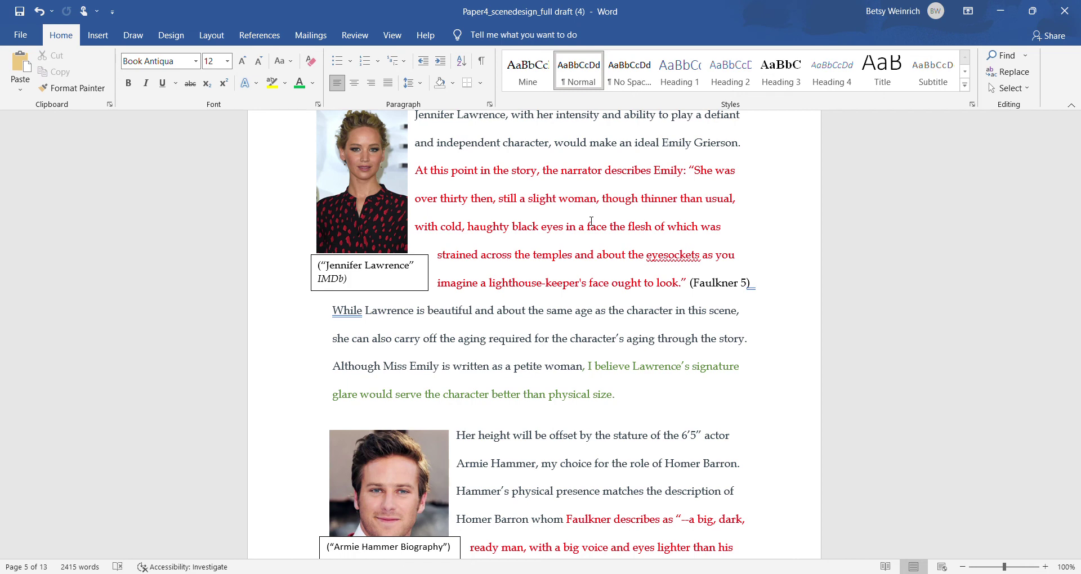
{"action": "scroll", "coordinate": [591, 221], "scroll_direction": "down", "scroll_amount": 15}
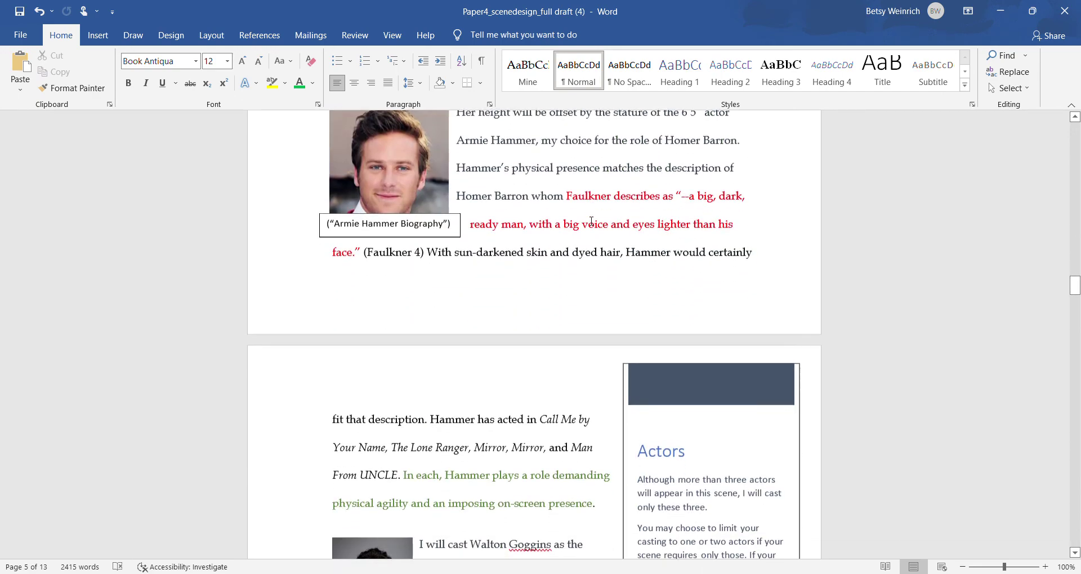
Review the opening of the Scene Design section, where Emily says goodbye to Homer, and the director's notes beside it
{"action": "scroll", "coordinate": [591, 221], "scroll_direction": "down", "scroll_amount": 15}
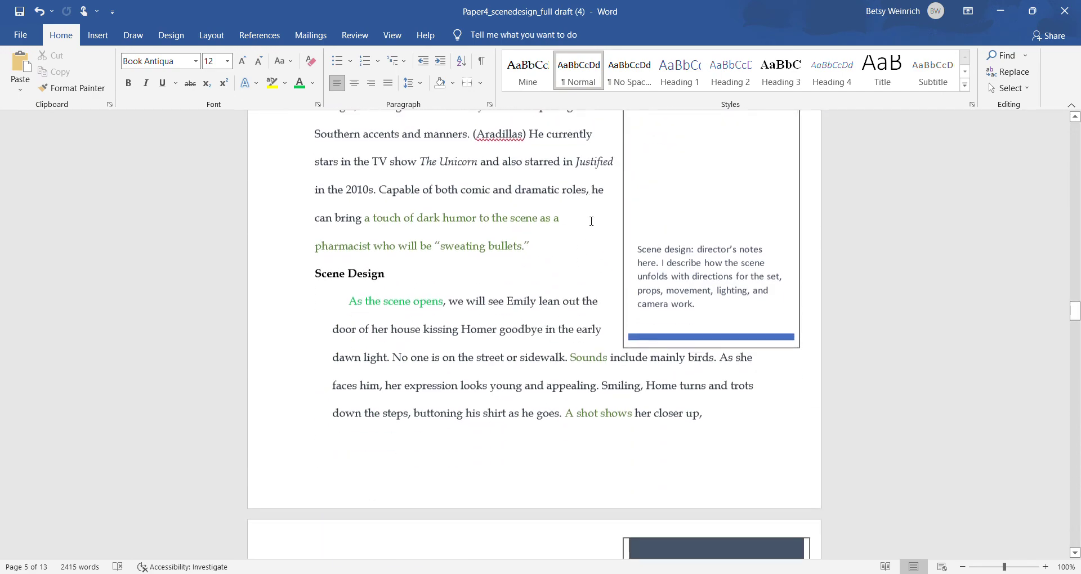
{"action": "scroll", "coordinate": [591, 222], "scroll_direction": "down", "scroll_amount": 1}
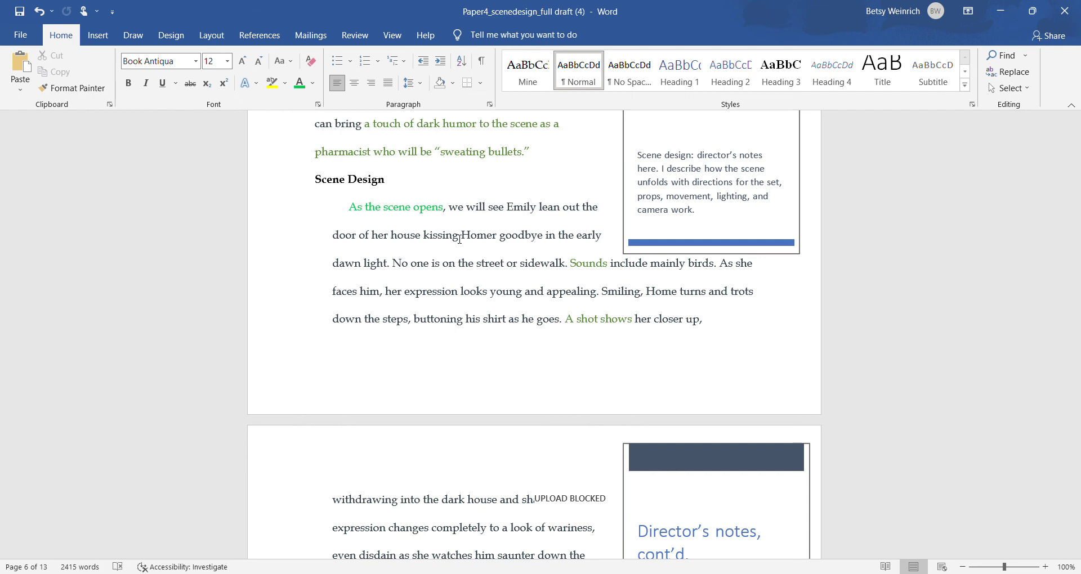
{"action": "scroll", "coordinate": [459, 239], "scroll_direction": "down", "scroll_amount": 3}
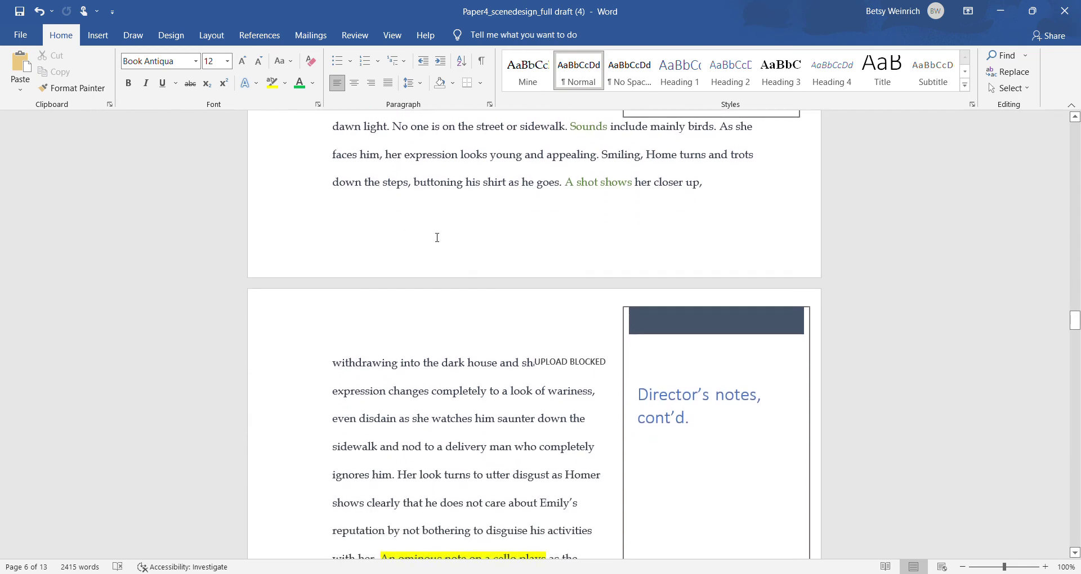
Examine the sound, lighting and costume directions in the pharmacy scene through to the lead-in to the dialogue
{"action": "scroll", "coordinate": [436, 236], "scroll_direction": "down", "scroll_amount": 5}
{"action": "scroll", "coordinate": [437, 237], "scroll_direction": "down", "scroll_amount": 2}
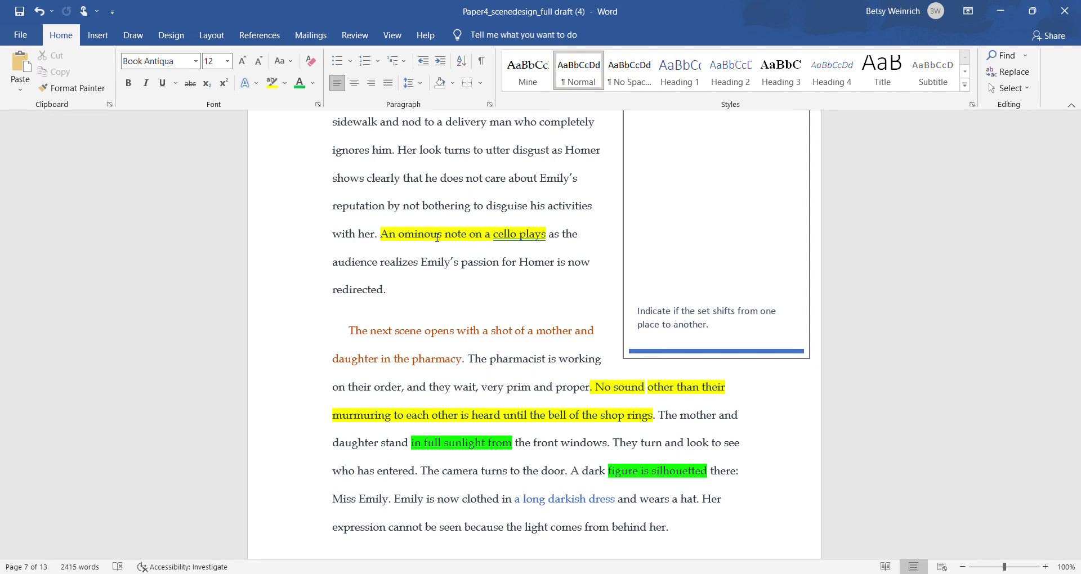
{"action": "scroll", "coordinate": [437, 237], "scroll_direction": "down", "scroll_amount": 2}
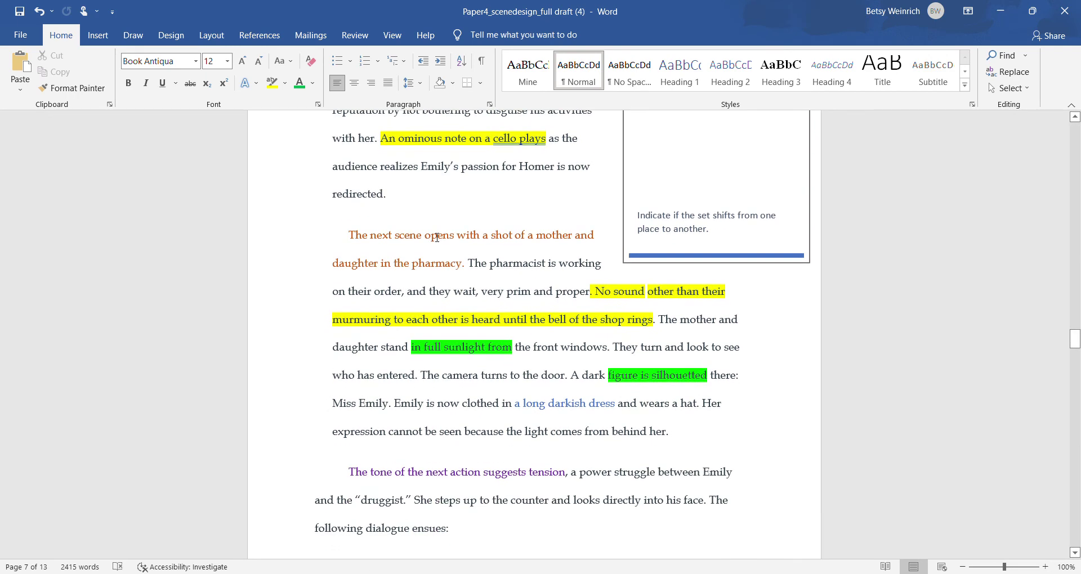
{"action": "scroll", "coordinate": [437, 237], "scroll_direction": "down", "scroll_amount": 1}
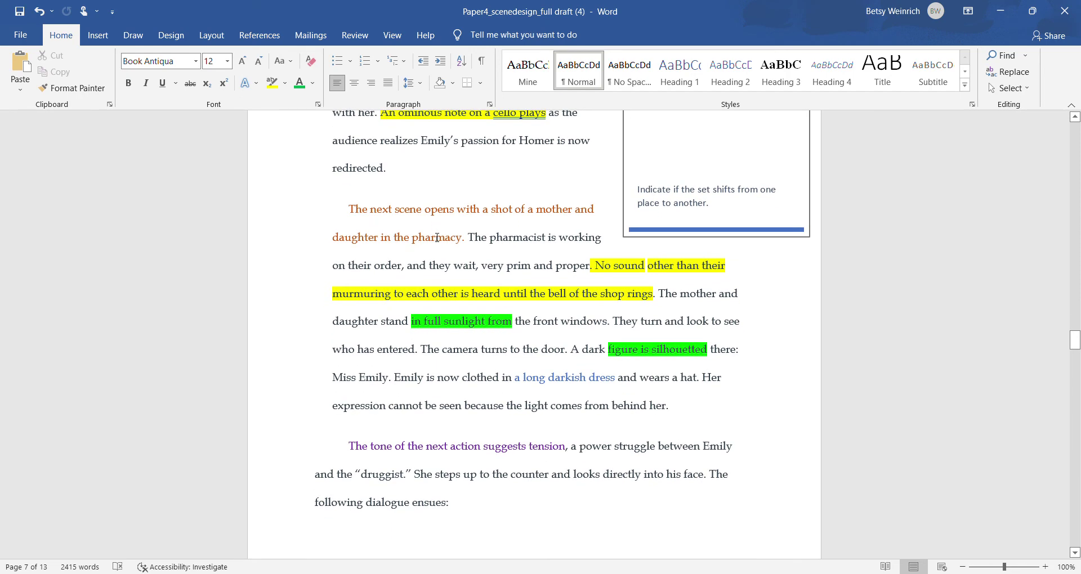
{"action": "scroll", "coordinate": [437, 238], "scroll_direction": "down", "scroll_amount": 1}
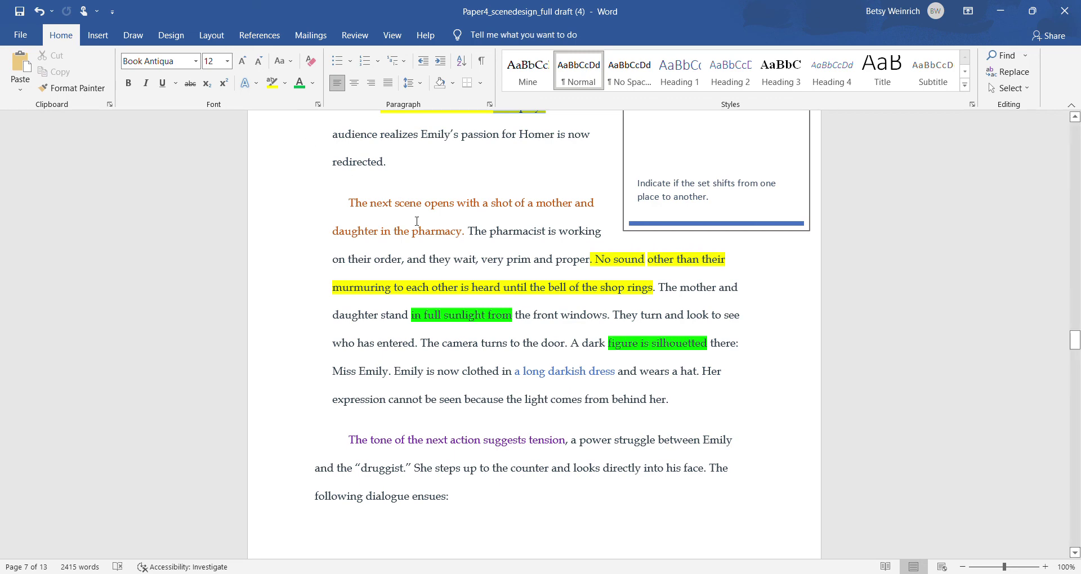
Read the quoted poison-purchase dialogue on page 8, its Faulkner citation and the margin note on block quotations
{"action": "scroll", "coordinate": [438, 247], "scroll_direction": "down", "scroll_amount": 5}
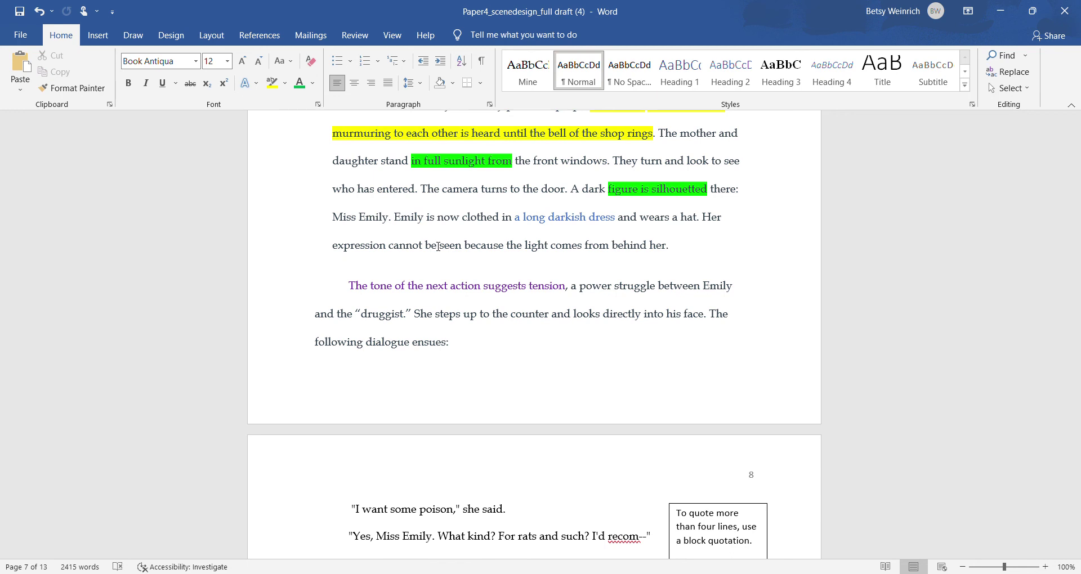
{"action": "scroll", "coordinate": [438, 246], "scroll_direction": "down", "scroll_amount": 3}
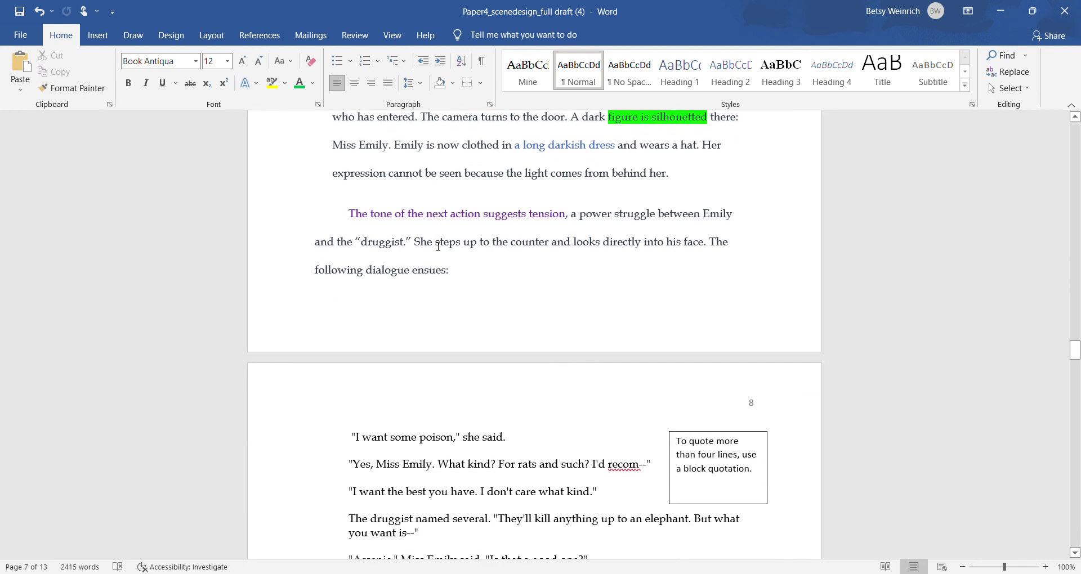
{"action": "scroll", "coordinate": [438, 246], "scroll_direction": "down", "scroll_amount": 4}
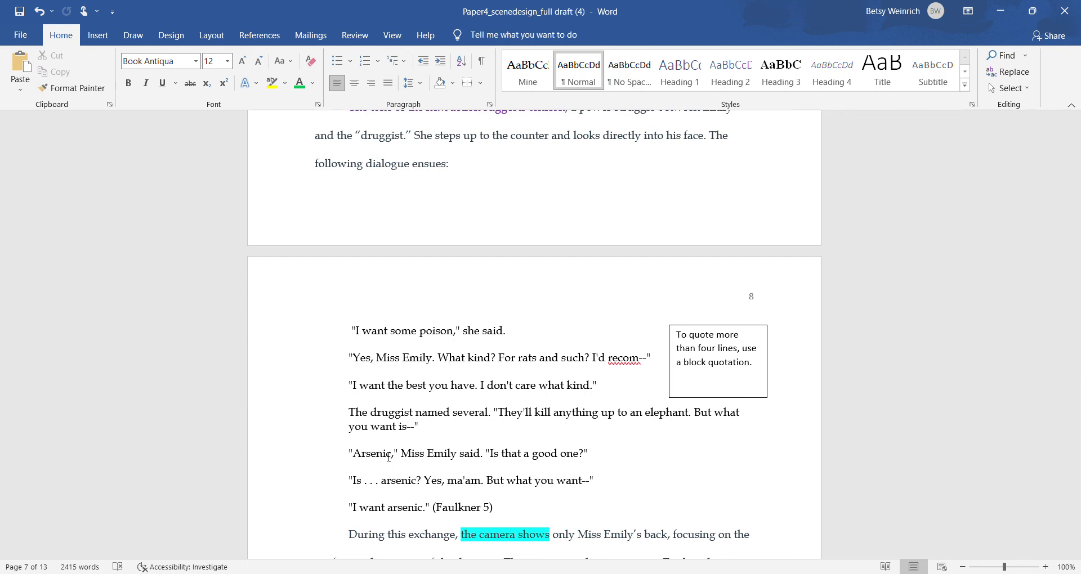
{"action": "scroll", "coordinate": [389, 457], "scroll_direction": "down", "scroll_amount": 3}
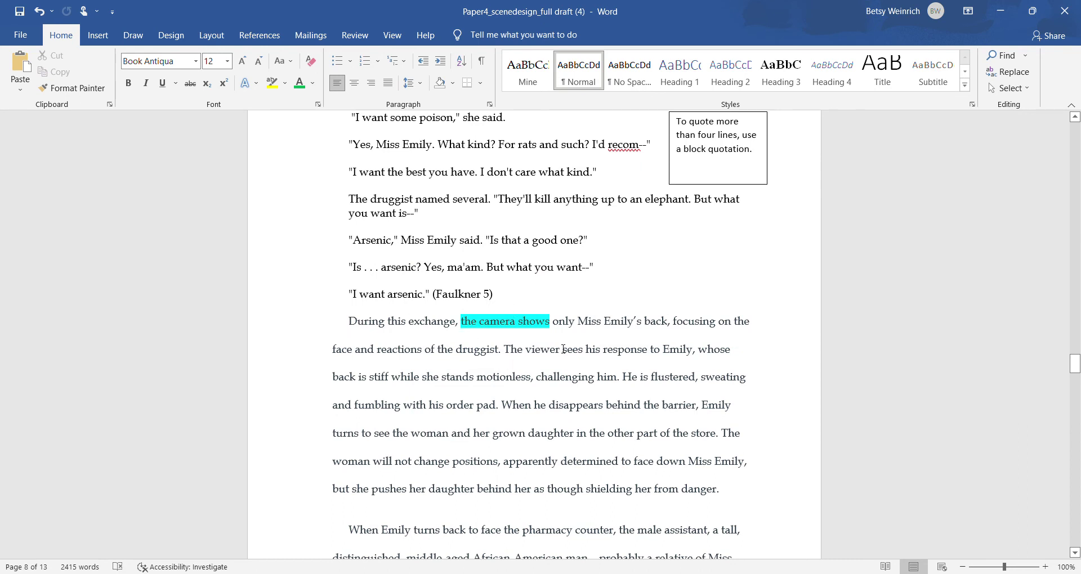
Review the camera directions and action following the dialogue, from the druggist's reactions through Emily's exit from the pharmacy
{"action": "scroll", "coordinate": [562, 349], "scroll_direction": "down", "scroll_amount": 5}
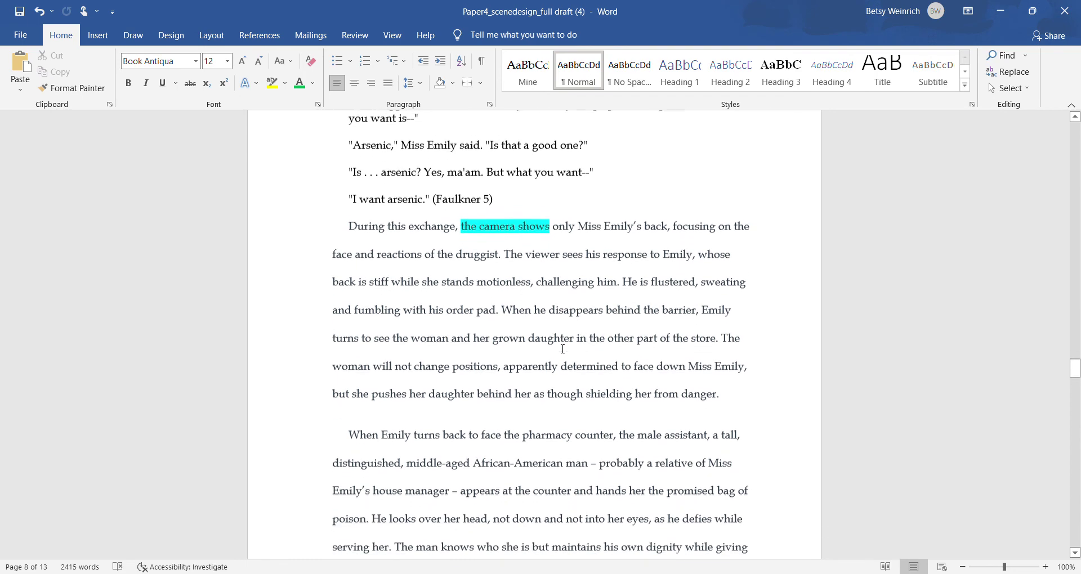
{"action": "scroll", "coordinate": [563, 349], "scroll_direction": "down", "scroll_amount": 9}
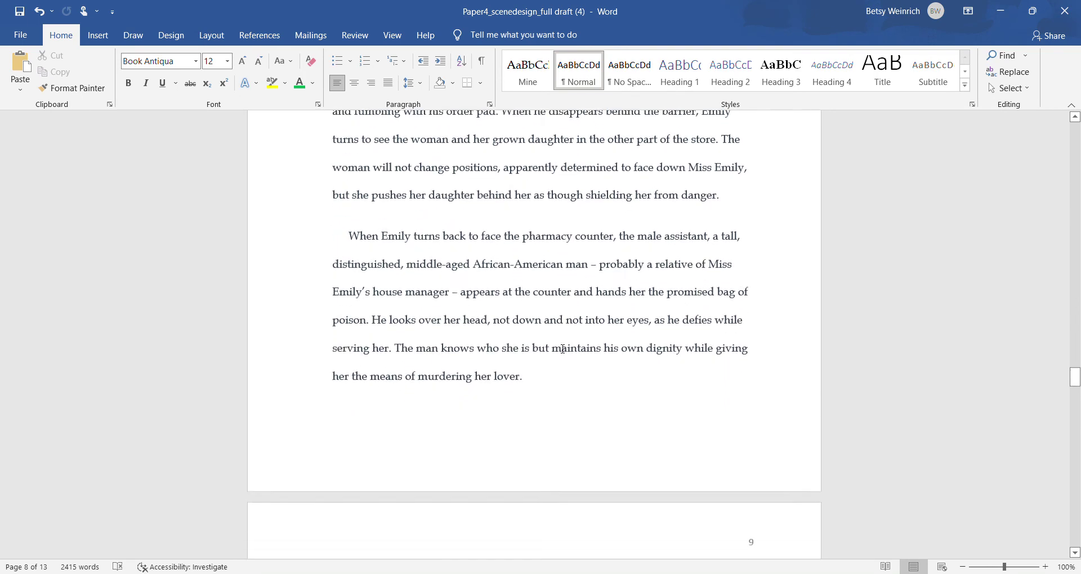
{"action": "scroll", "coordinate": [563, 349], "scroll_direction": "up", "scroll_amount": 3}
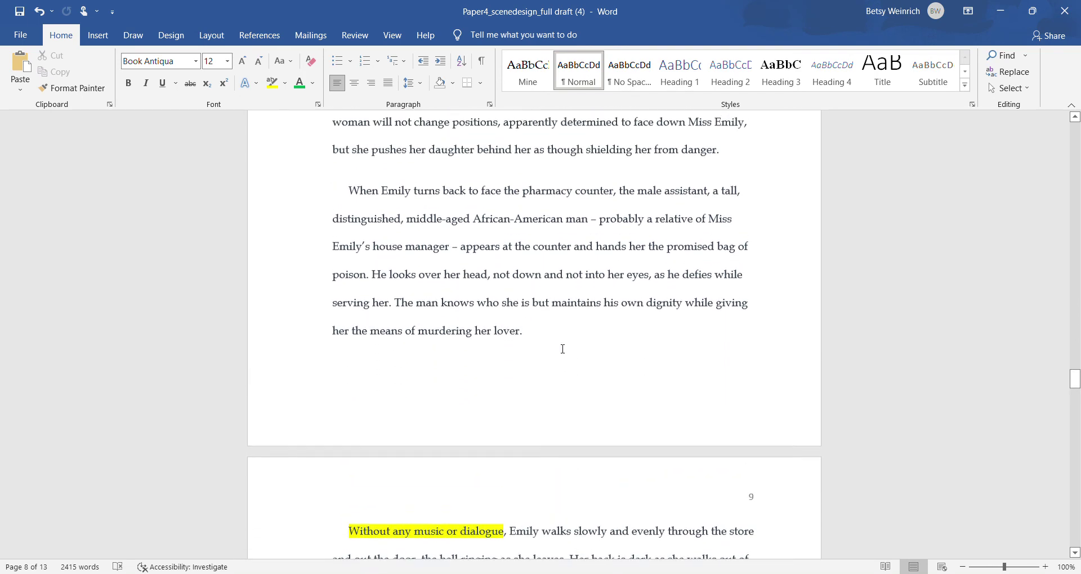
{"action": "scroll", "coordinate": [563, 349], "scroll_direction": "down", "scroll_amount": 2}
{"action": "scroll", "coordinate": [563, 349], "scroll_direction": "down", "scroll_amount": 6}
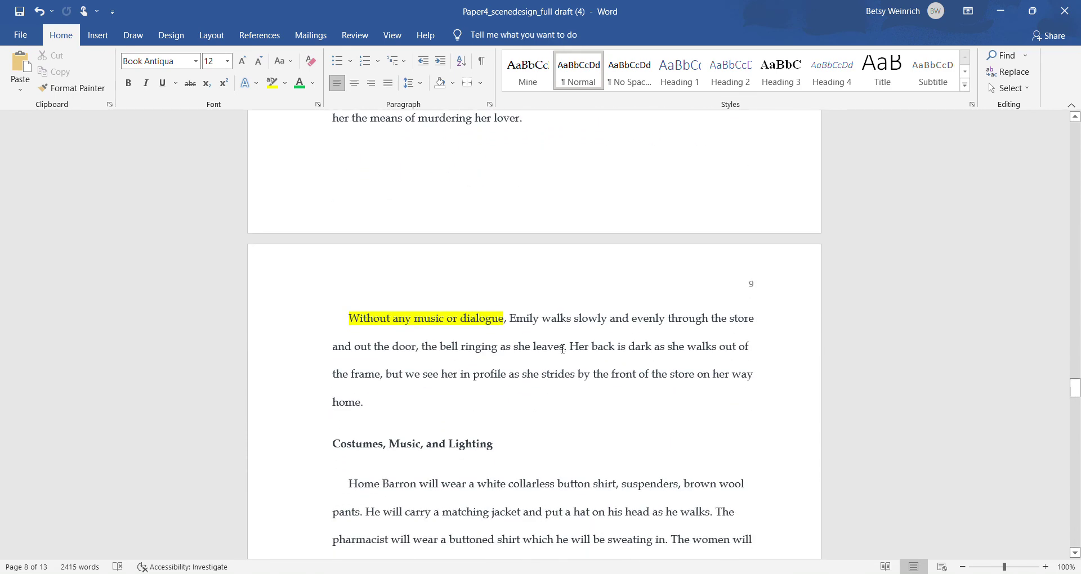
Examine the Costumes, Music, and Lighting section, covering each character's clothing and the sound cues for both scenes
{"action": "scroll", "coordinate": [563, 349], "scroll_direction": "down", "scroll_amount": 3}
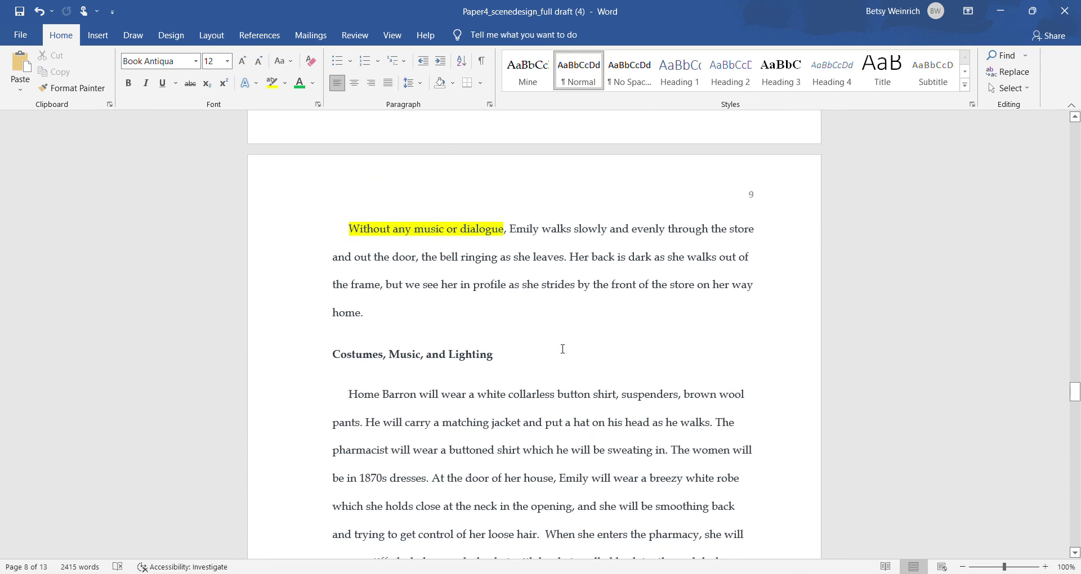
{"action": "scroll", "coordinate": [563, 349], "scroll_direction": "down", "scroll_amount": 6}
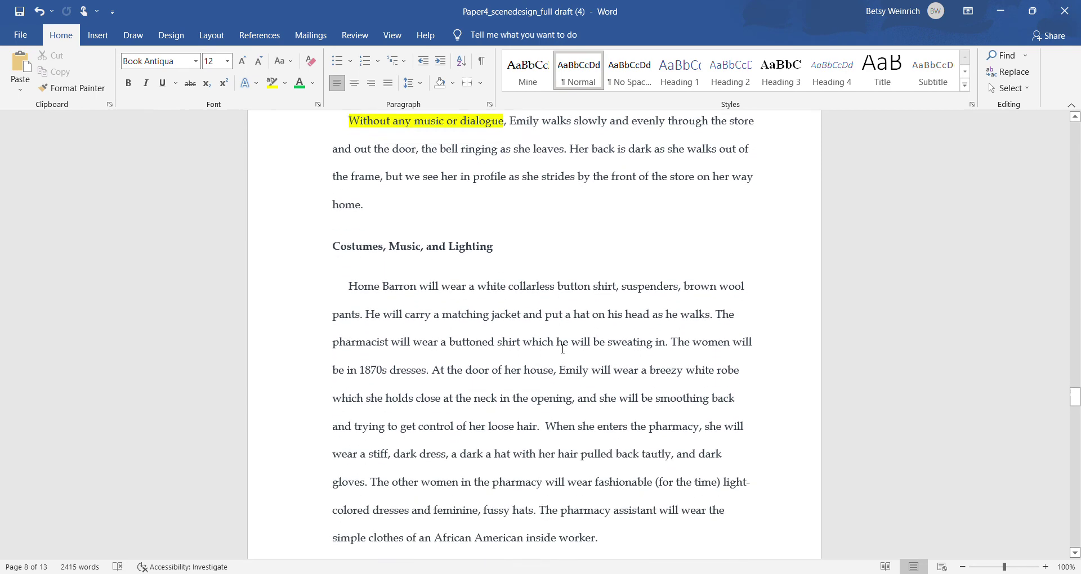
{"action": "scroll", "coordinate": [563, 349], "scroll_direction": "down", "scroll_amount": 1}
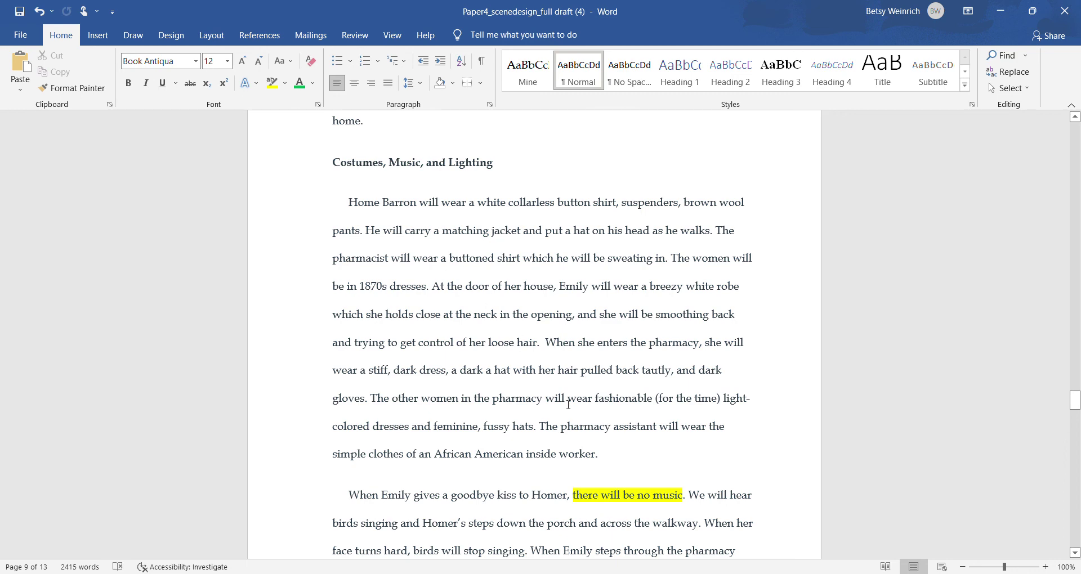
{"action": "scroll", "coordinate": [569, 404], "scroll_direction": "down", "scroll_amount": 2}
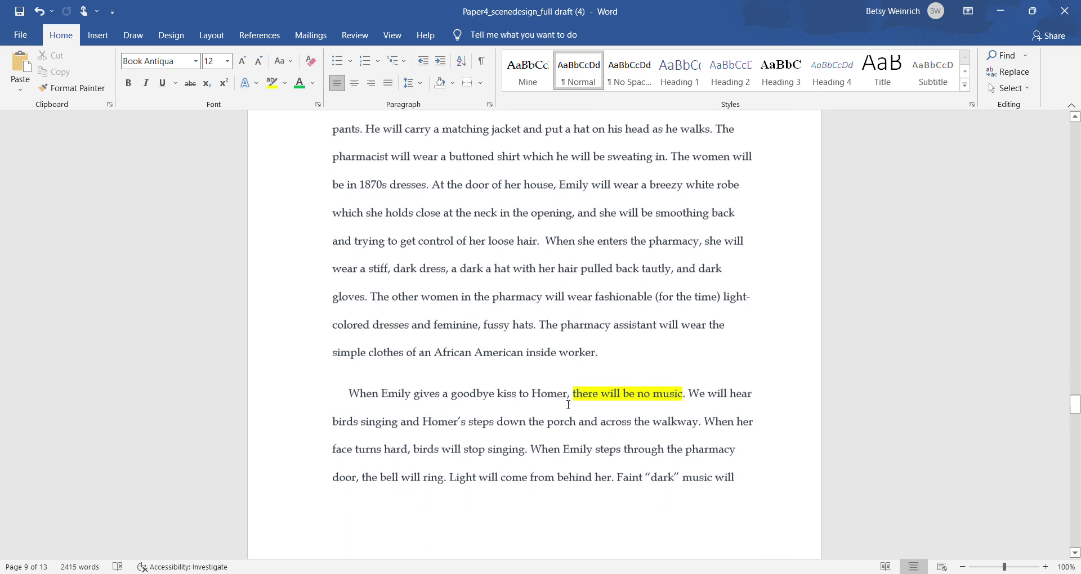
{"action": "scroll", "coordinate": [568, 404], "scroll_direction": "down", "scroll_amount": 7}
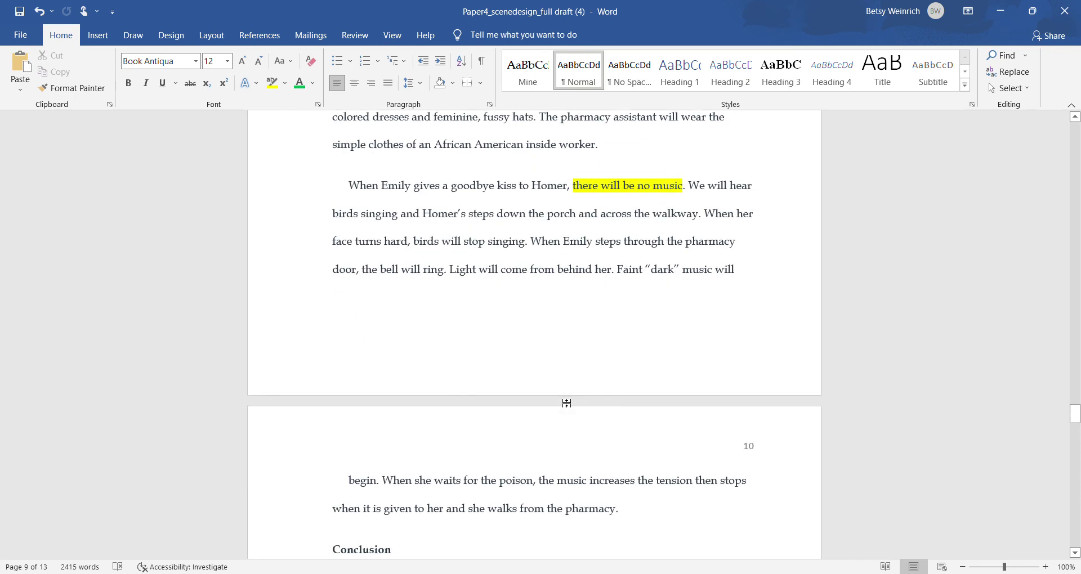
Go to the Works Cited page and examine the entries from Aradillas through the Kinney encyclopedia article
{"action": "scroll", "coordinate": [568, 404], "scroll_direction": "down", "scroll_amount": 12}
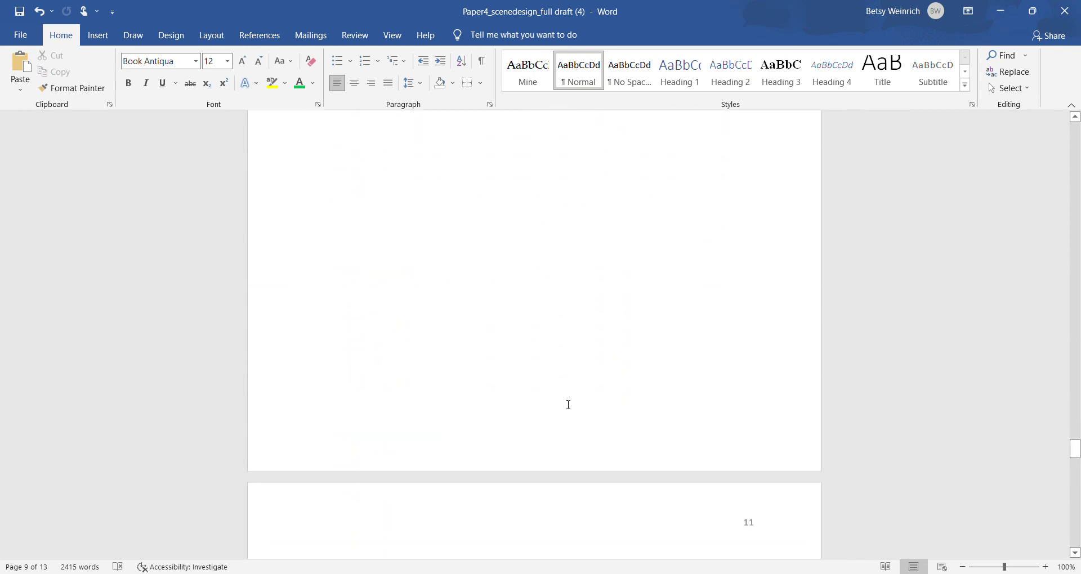
{"action": "scroll", "coordinate": [568, 404], "scroll_direction": "down", "scroll_amount": 1}
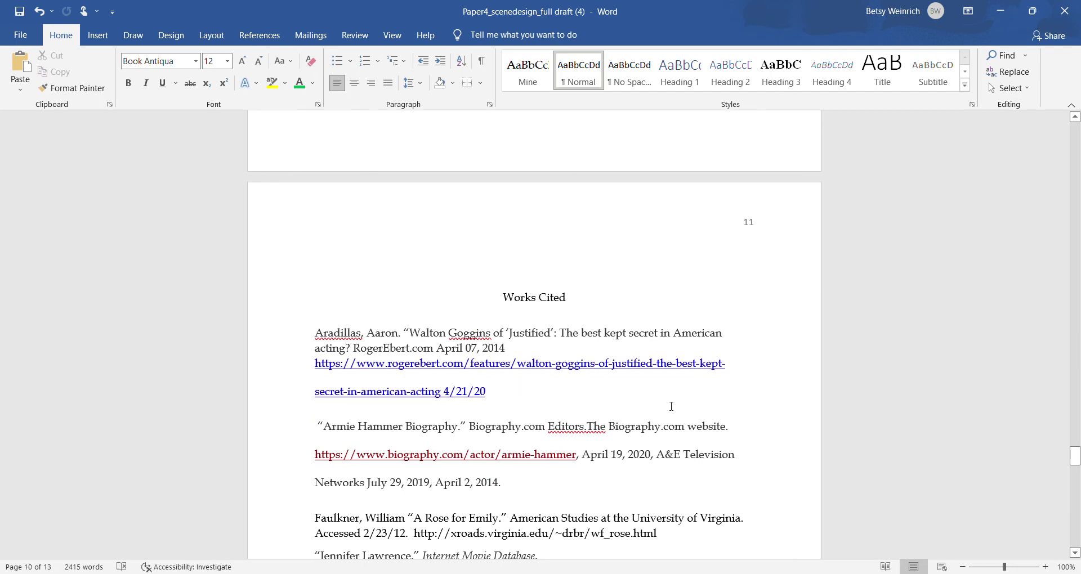
{"action": "scroll", "coordinate": [672, 406], "scroll_direction": "down", "scroll_amount": 2}
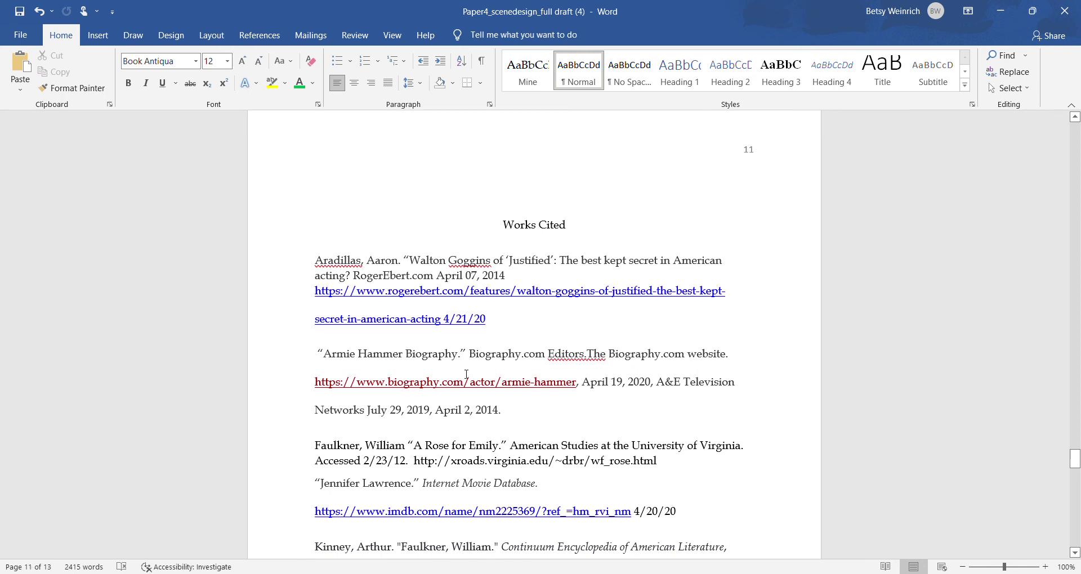
{"action": "scroll", "coordinate": [541, 409], "scroll_direction": "down", "scroll_amount": 2}
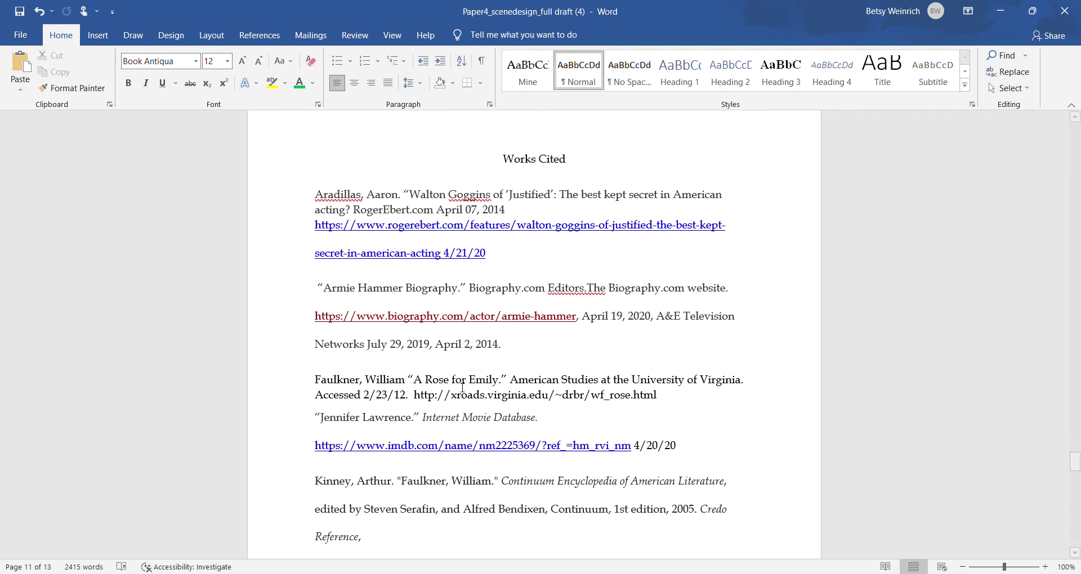
{"action": "scroll", "coordinate": [463, 387], "scroll_direction": "down", "scroll_amount": 3}
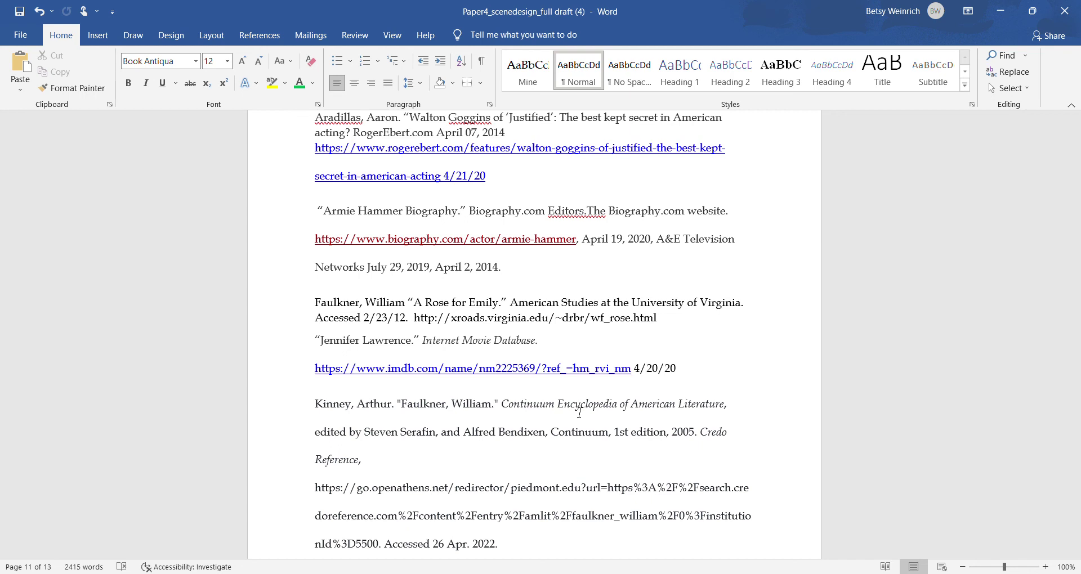
{"action": "scroll", "coordinate": [434, 437], "scroll_direction": "down", "scroll_amount": 2}
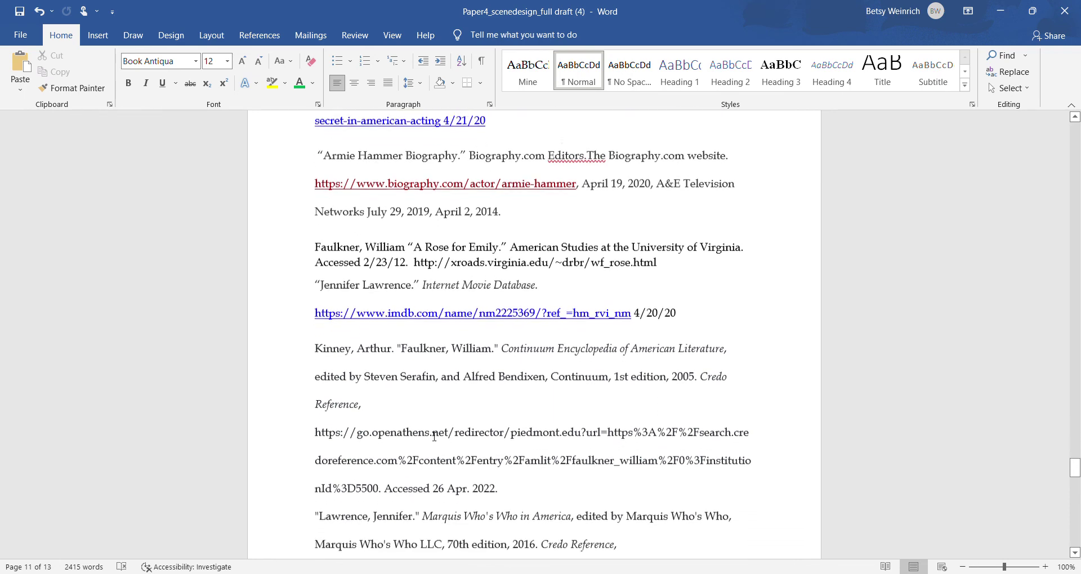
{"action": "scroll", "coordinate": [434, 437], "scroll_direction": "down", "scroll_amount": 1}
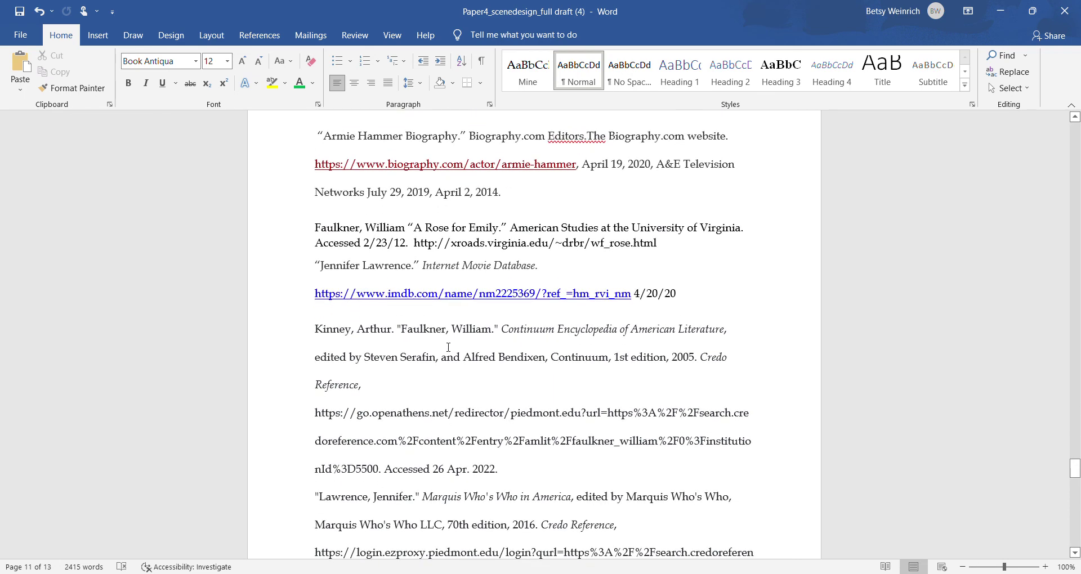
Check the remaining Works Cited entries, including the Marquis Who's Who in America source that continues onto page 12
{"action": "scroll", "coordinate": [448, 346], "scroll_direction": "down", "scroll_amount": 4}
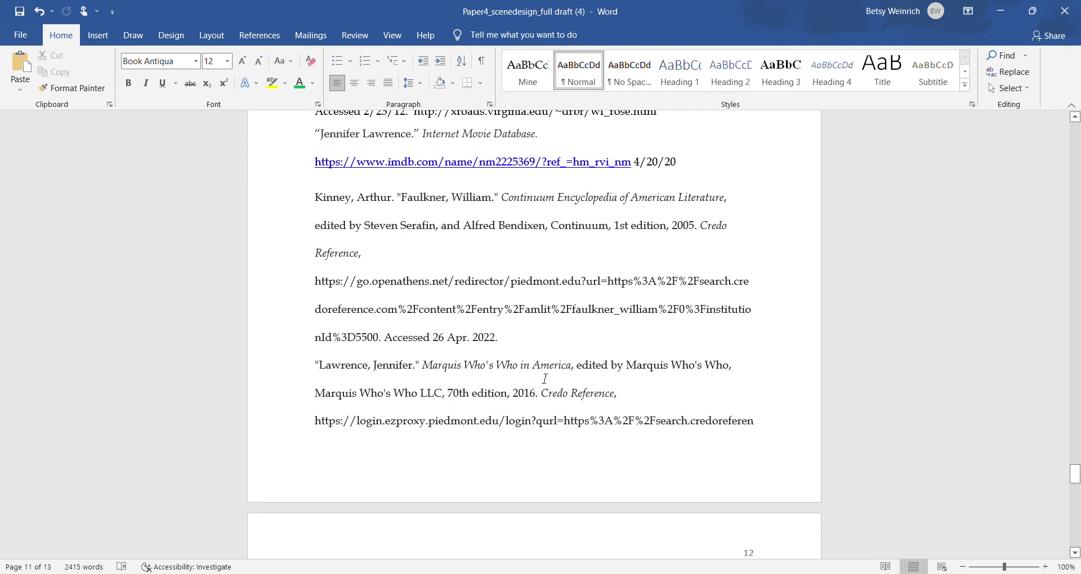
{"action": "scroll", "coordinate": [547, 378], "scroll_direction": "down", "scroll_amount": 2}
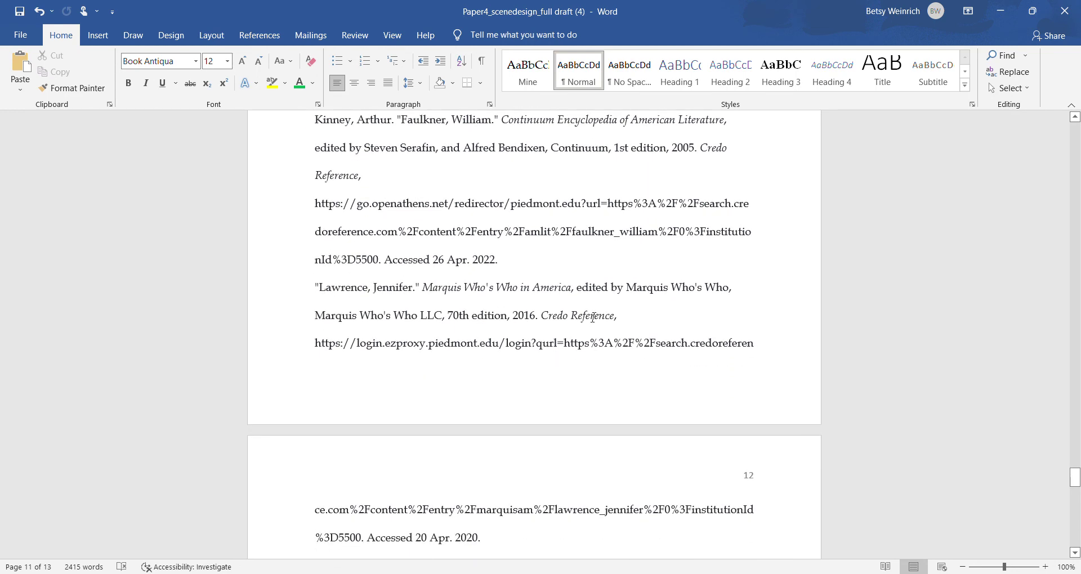
{"action": "scroll", "coordinate": [591, 317], "scroll_direction": "down", "scroll_amount": 3}
{"action": "scroll", "coordinate": [586, 317], "scroll_direction": "up", "scroll_amount": 4}
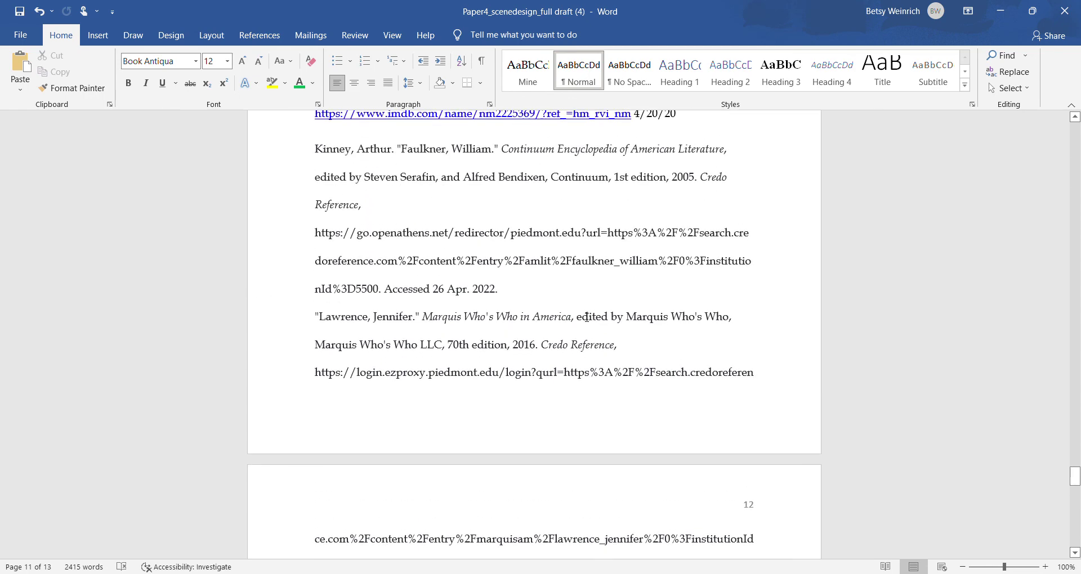
{"action": "scroll", "coordinate": [587, 317], "scroll_direction": "down", "scroll_amount": 6}
{"action": "scroll", "coordinate": [587, 317], "scroll_direction": "up", "scroll_amount": 3}
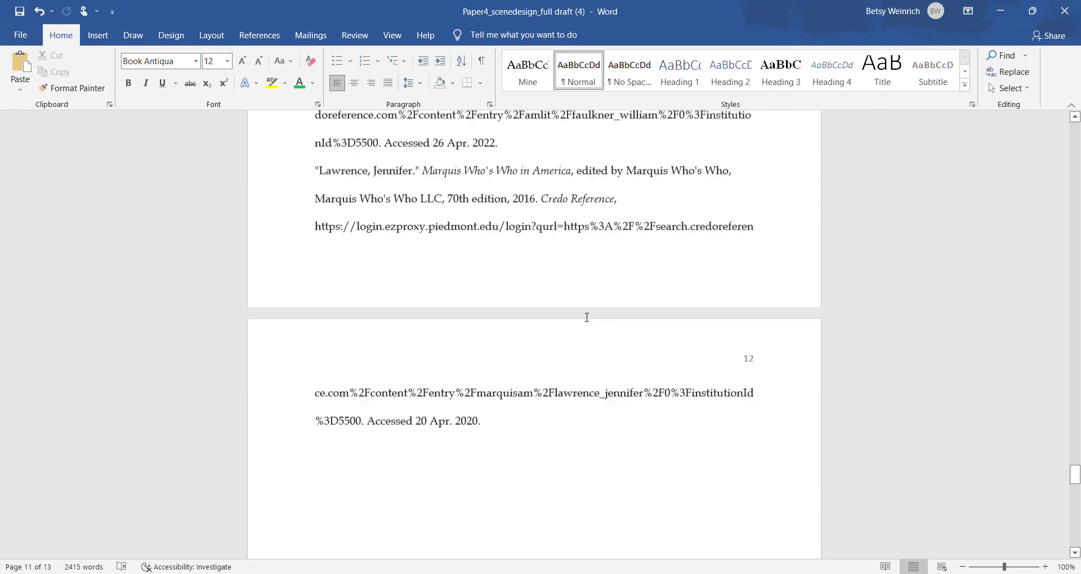
Return to the Actors section and review the source captions under the photos of Walton Goggins, Armie Hammer and Jennifer Lawrence
{"action": "scroll", "coordinate": [587, 317], "scroll_direction": "up", "scroll_amount": 10}
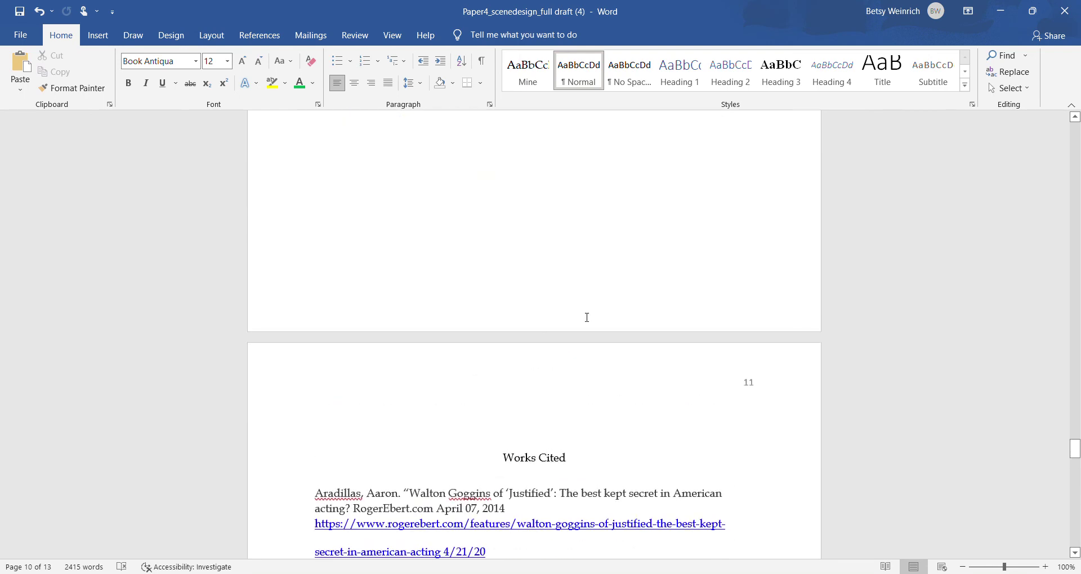
{"action": "scroll", "coordinate": [586, 318], "scroll_direction": "down", "scroll_amount": 3}
{"action": "scroll", "coordinate": [586, 318], "scroll_direction": "up", "scroll_amount": 20}
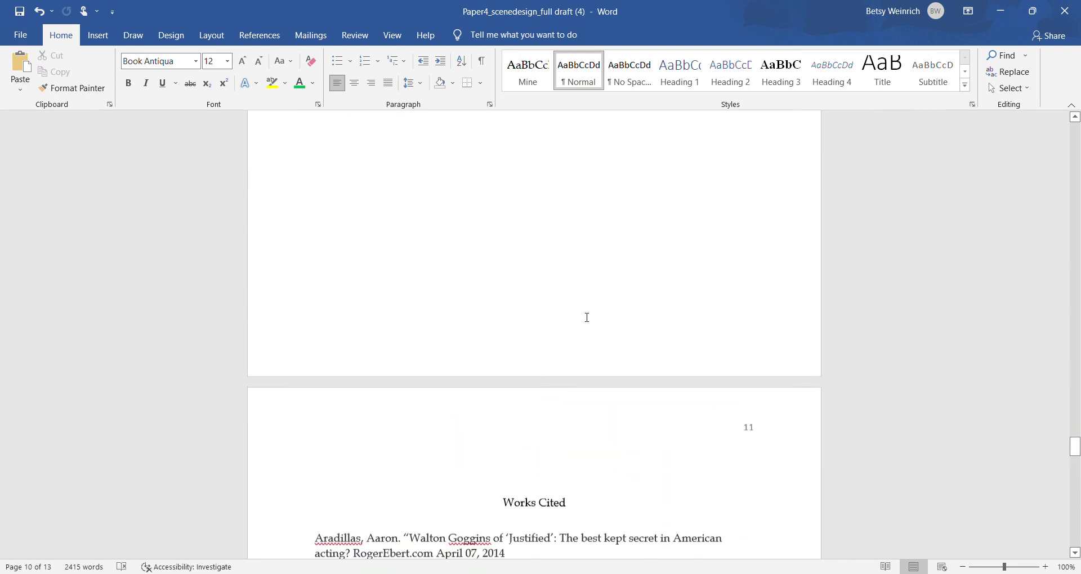
{"action": "scroll", "coordinate": [587, 317], "scroll_direction": "up", "scroll_amount": 20}
{"action": "scroll", "coordinate": [587, 317], "scroll_direction": "up", "scroll_amount": 20}
{"action": "scroll", "coordinate": [594, 317], "scroll_direction": "up", "scroll_amount": 5}
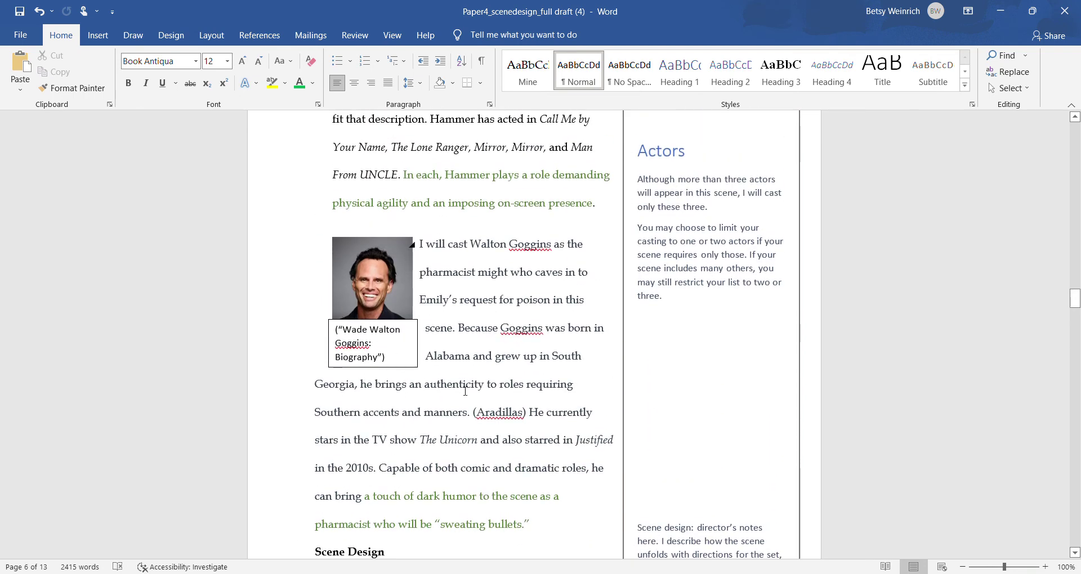
{"action": "scroll", "coordinate": [478, 296], "scroll_direction": "up", "scroll_amount": 11}
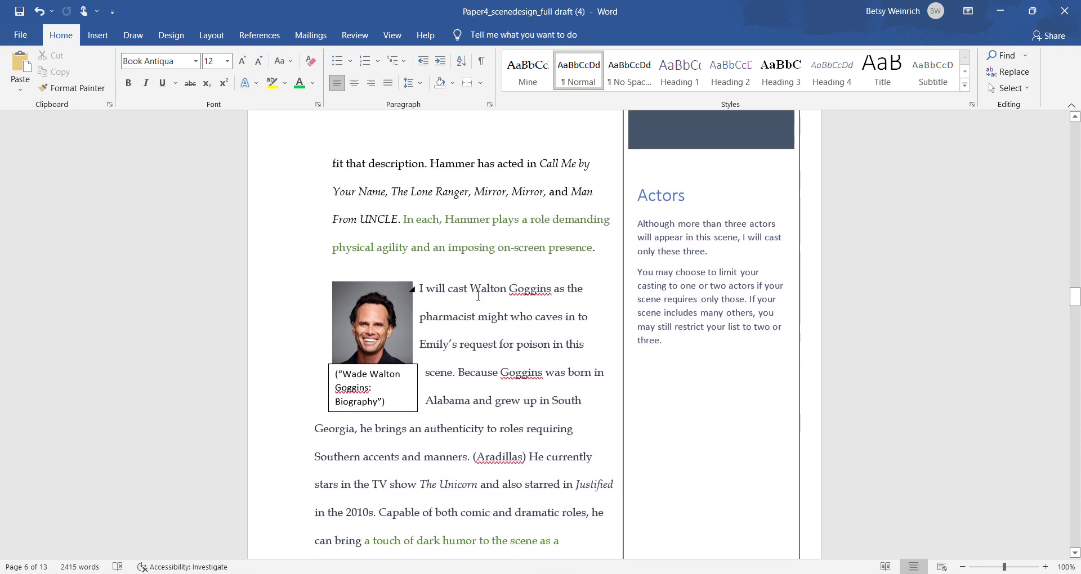
{"action": "scroll", "coordinate": [479, 297], "scroll_direction": "up", "scroll_amount": 6}
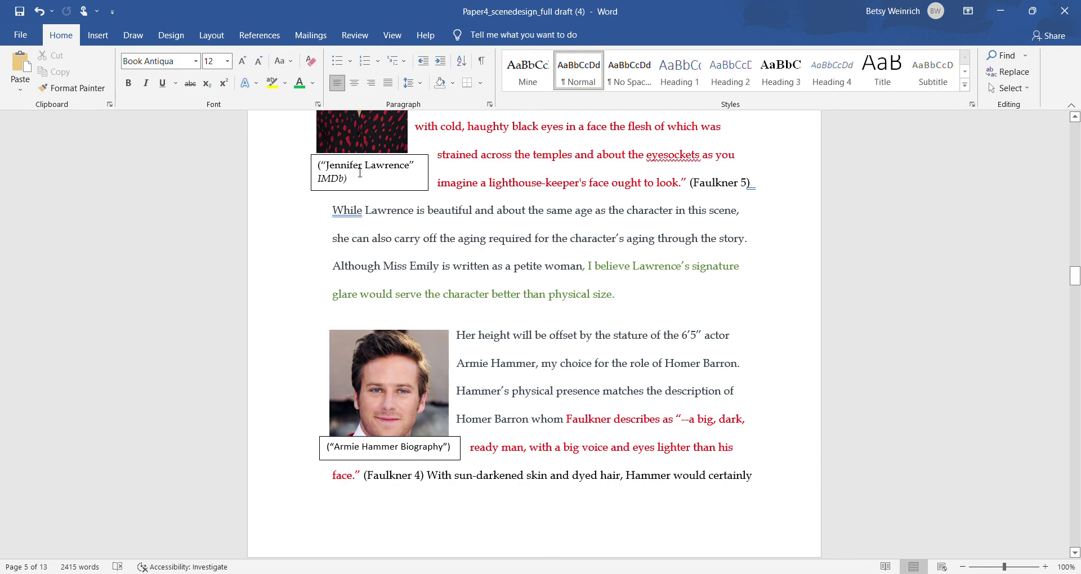
Go back past the intended-viewers paragraphs to the plot structure summary and the start of the Message section
{"action": "scroll", "coordinate": [361, 172], "scroll_direction": "up", "scroll_amount": 20}
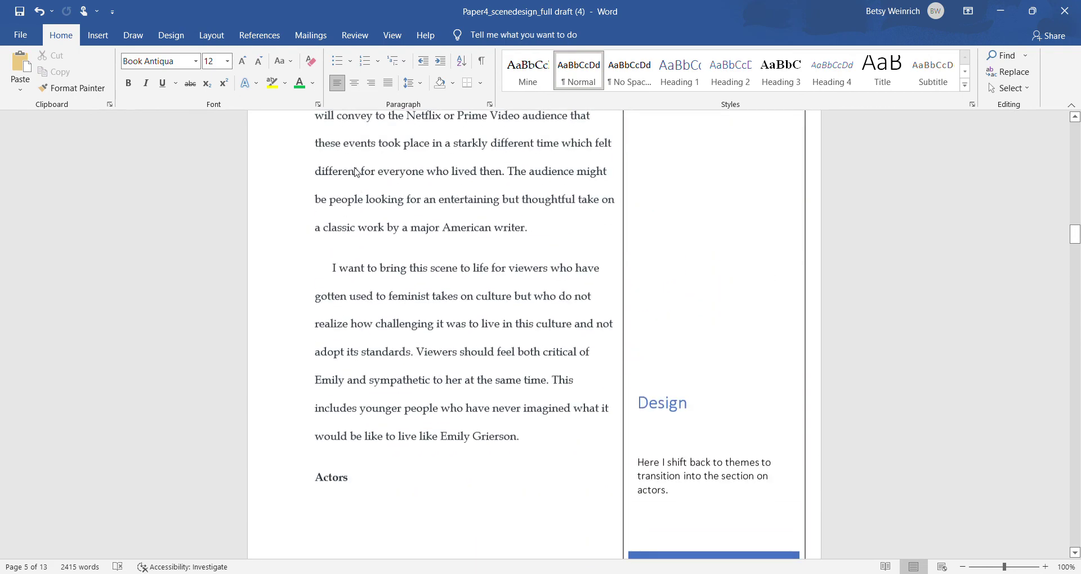
{"action": "scroll", "coordinate": [360, 172], "scroll_direction": "up", "scroll_amount": 20}
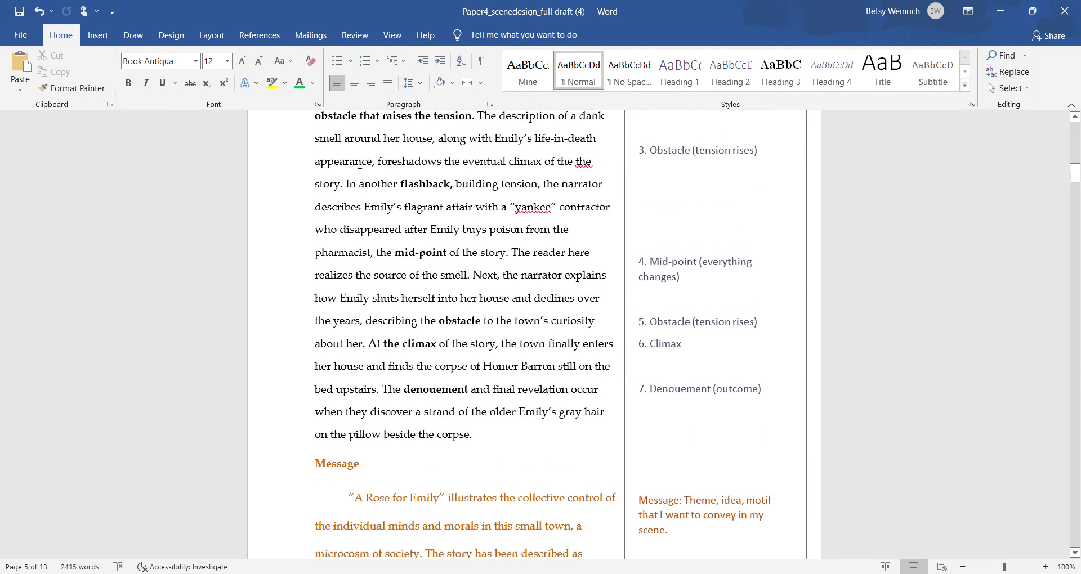